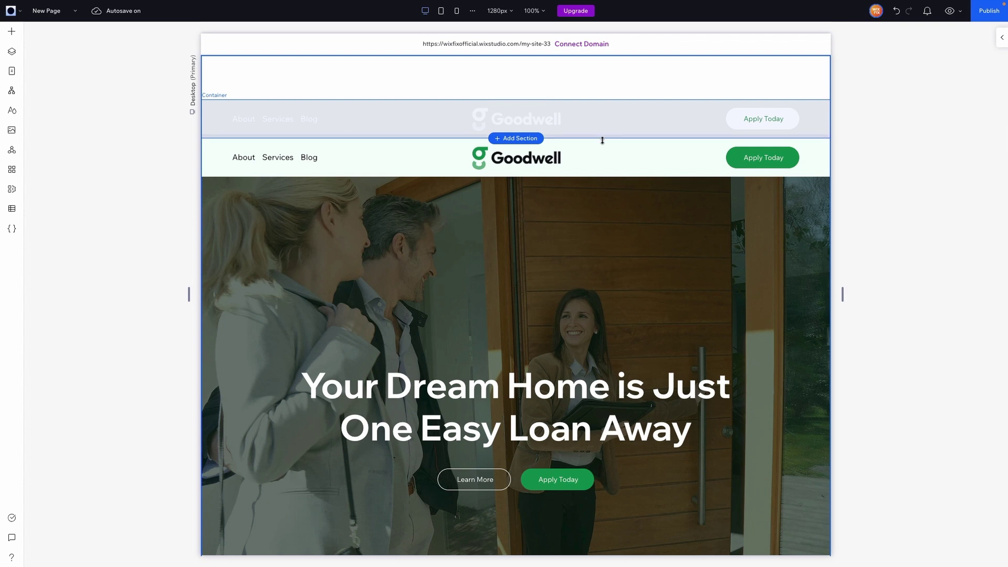
# - Inspect the empty header strip's settings and the navigation bands' Apply Today buttons
pyautogui.click(738, 89)
pyautogui.click(1001, 38)
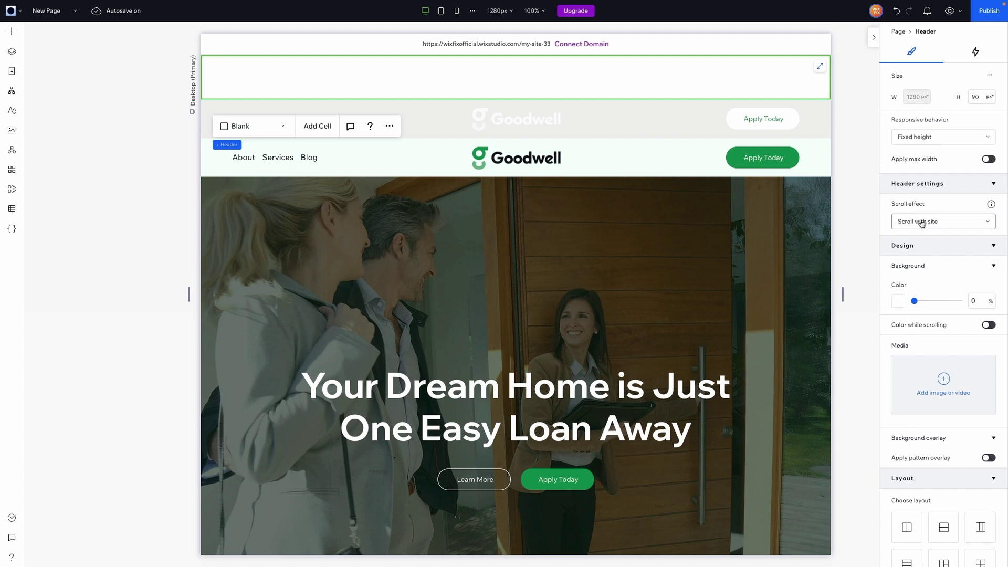
pyautogui.click(874, 37)
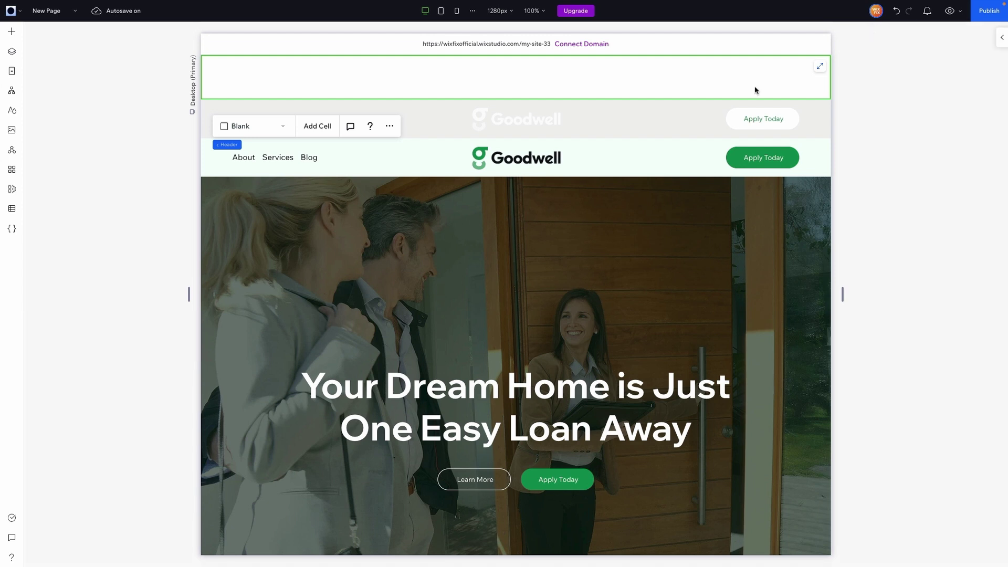
pyautogui.click(621, 120)
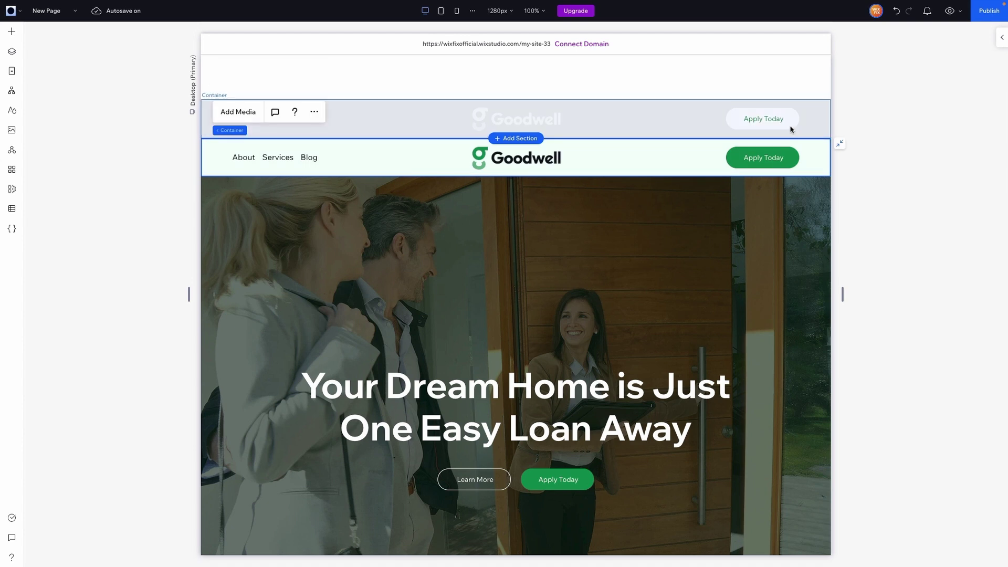
pyautogui.click(755, 122)
pyautogui.click(754, 157)
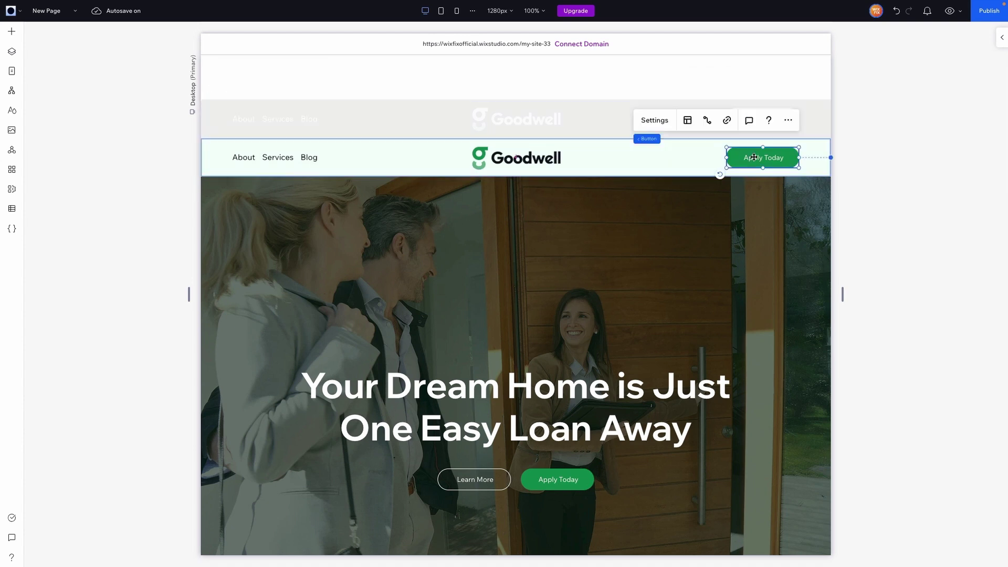
pyautogui.click(813, 118)
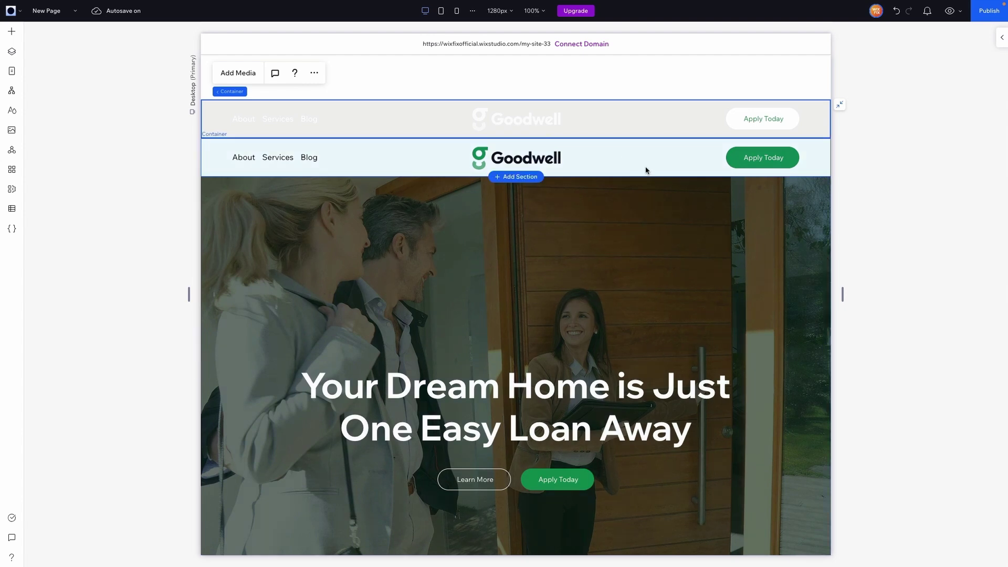
# - Scroll the page, then select the grey navigation band and the whole header
pyautogui.scroll(-10, 682, 315)
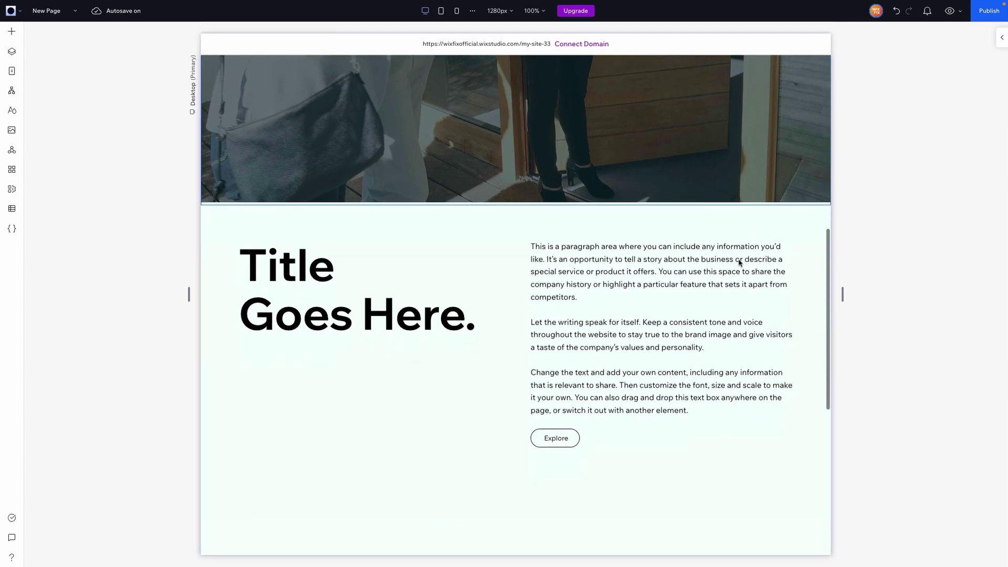
pyautogui.scroll(-5, 735, 371)
pyautogui.scroll(15, 735, 315)
pyautogui.click(703, 105)
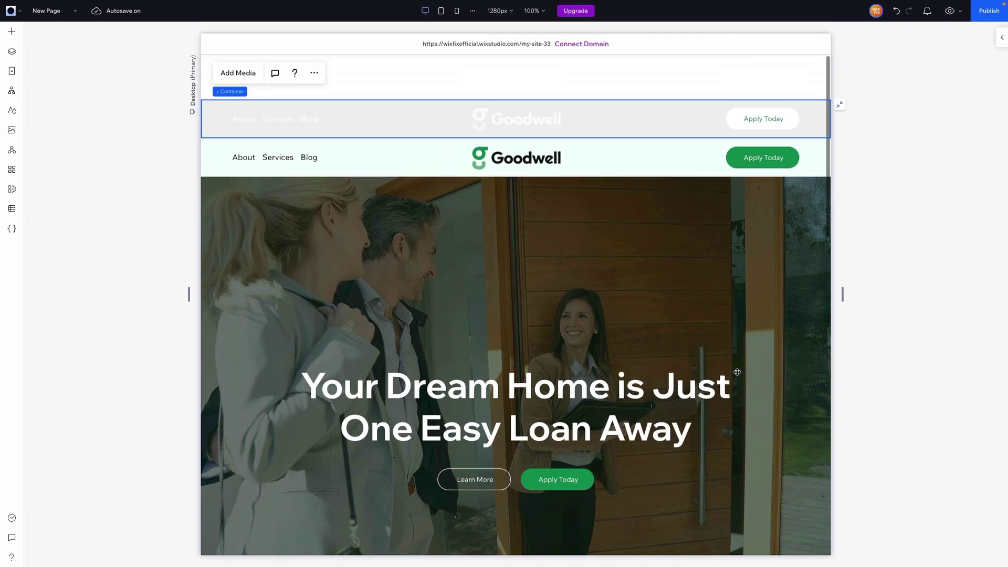
pyautogui.click(695, 82)
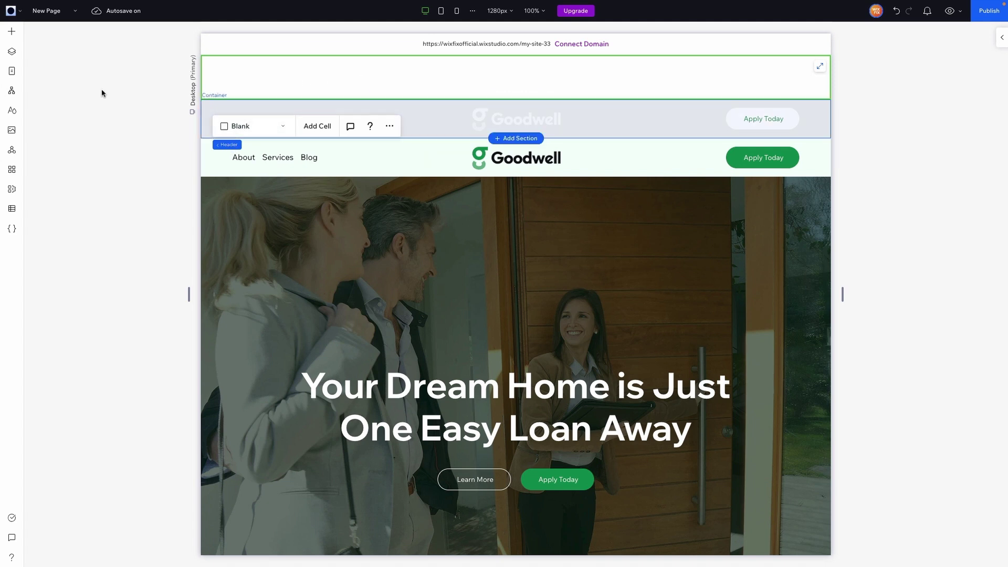
# - Show the Layers panel and select the grey band, green band and empty top header
pyautogui.click(11, 52)
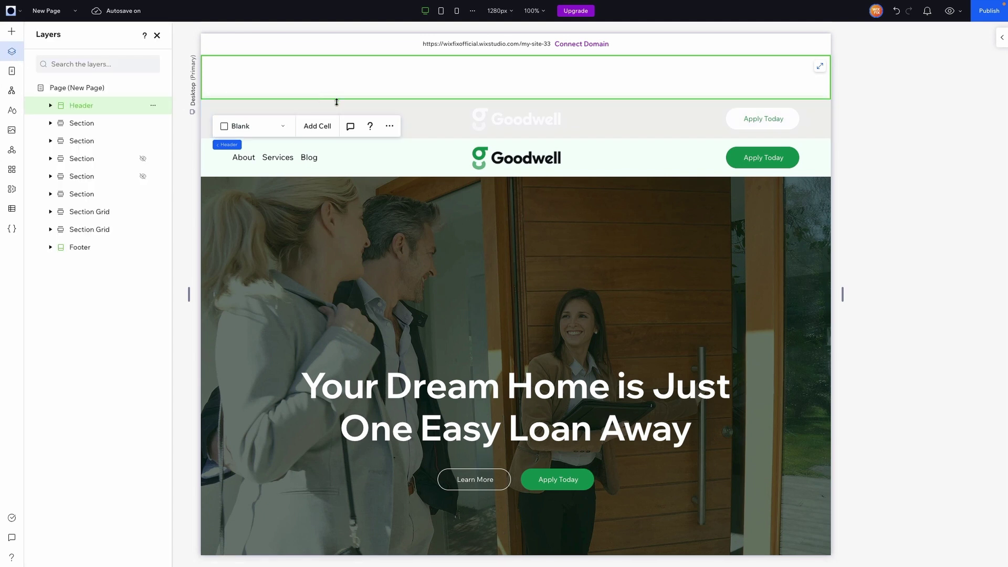
pyautogui.click(431, 109)
pyautogui.click(419, 157)
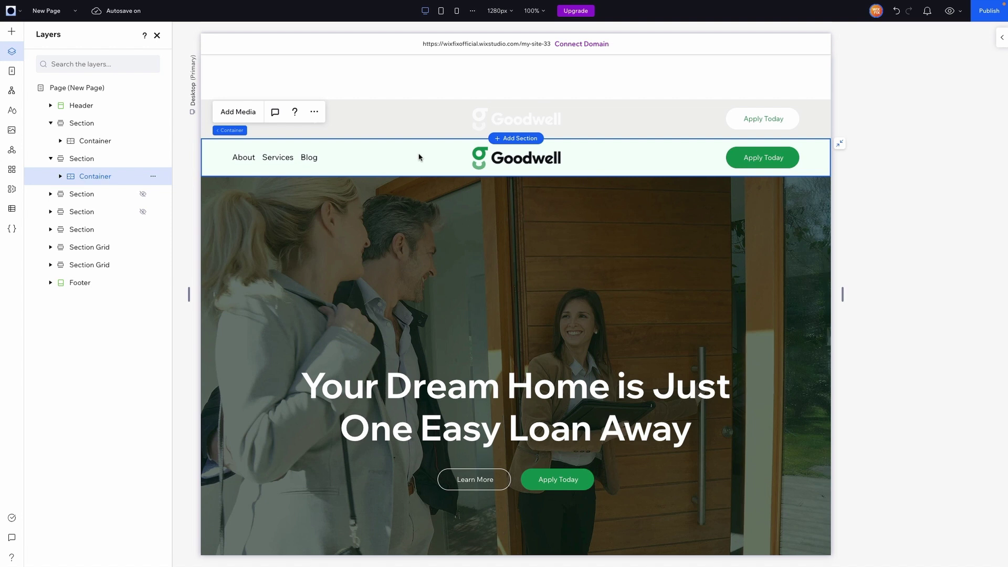
pyautogui.click(400, 125)
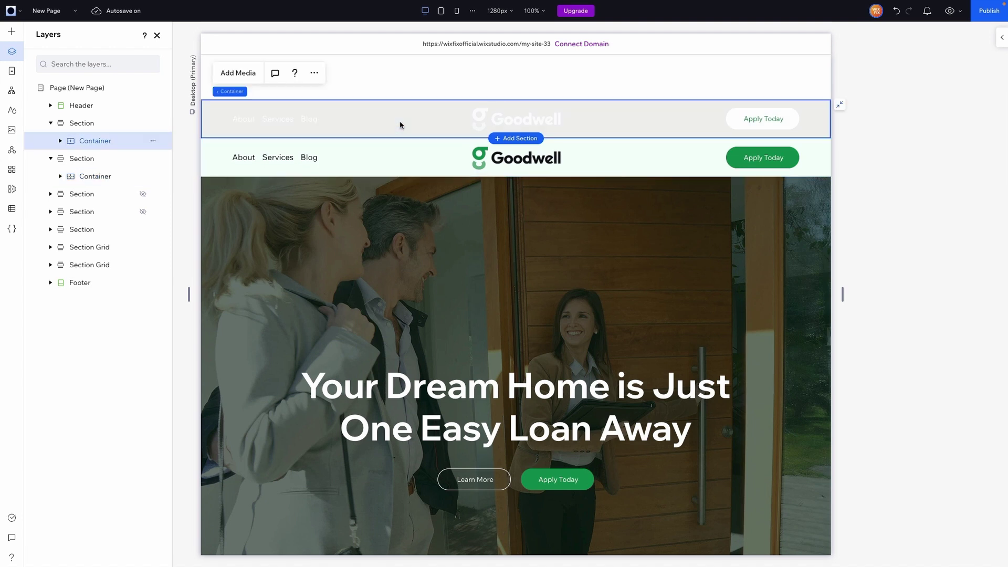
pyautogui.click(414, 71)
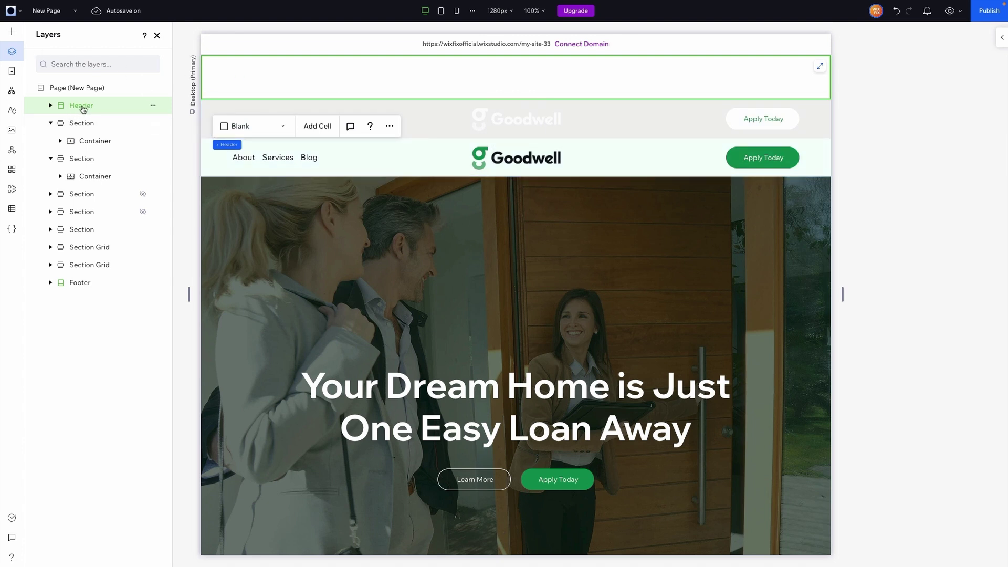
# - Add a container to the empty top header and stretch it to full width
pyautogui.click(11, 31)
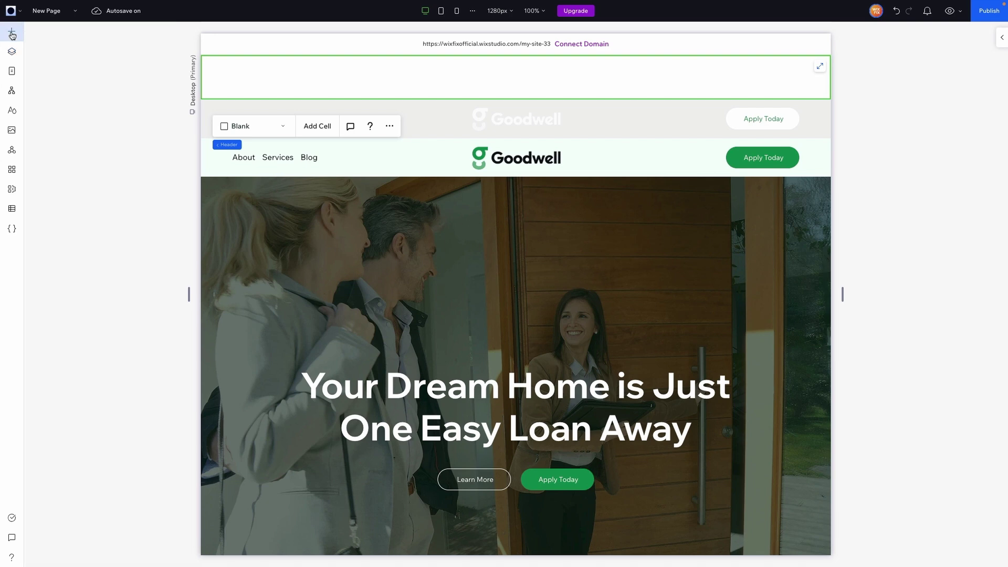
pyautogui.click(195, 141)
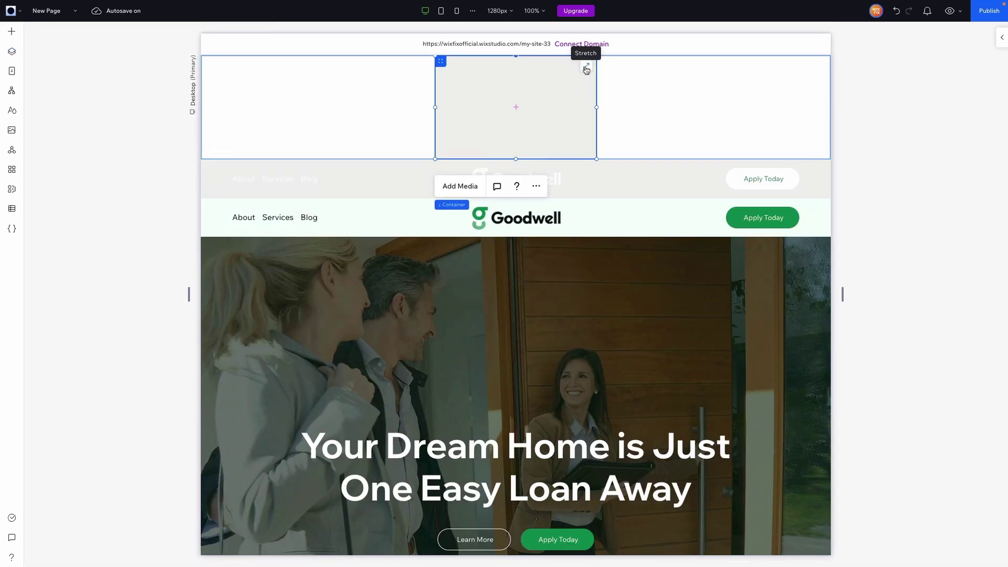
pyautogui.click(586, 68)
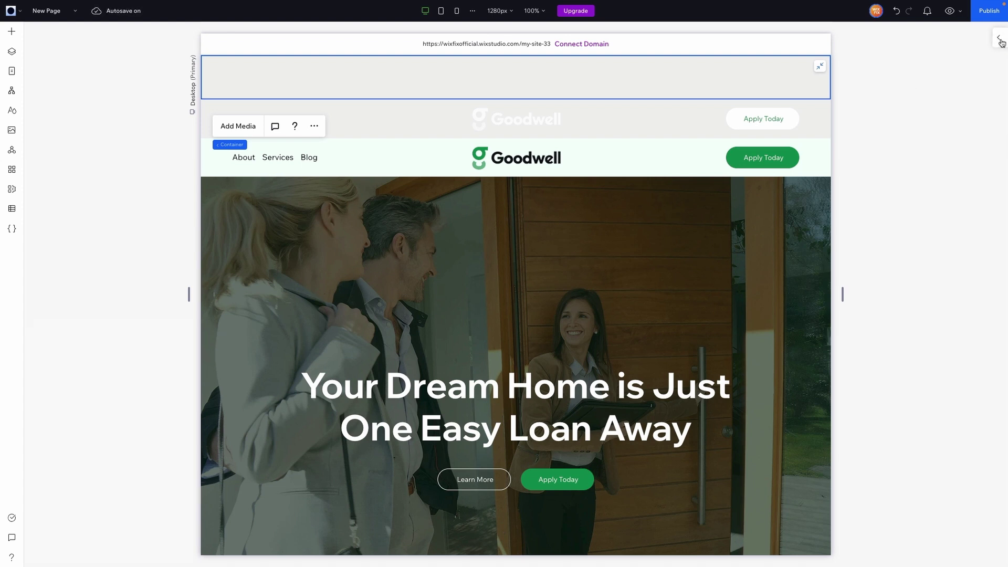
# - Set the new container's background opacity to 0
pyautogui.click(1000, 41)
pyautogui.click(984, 266)
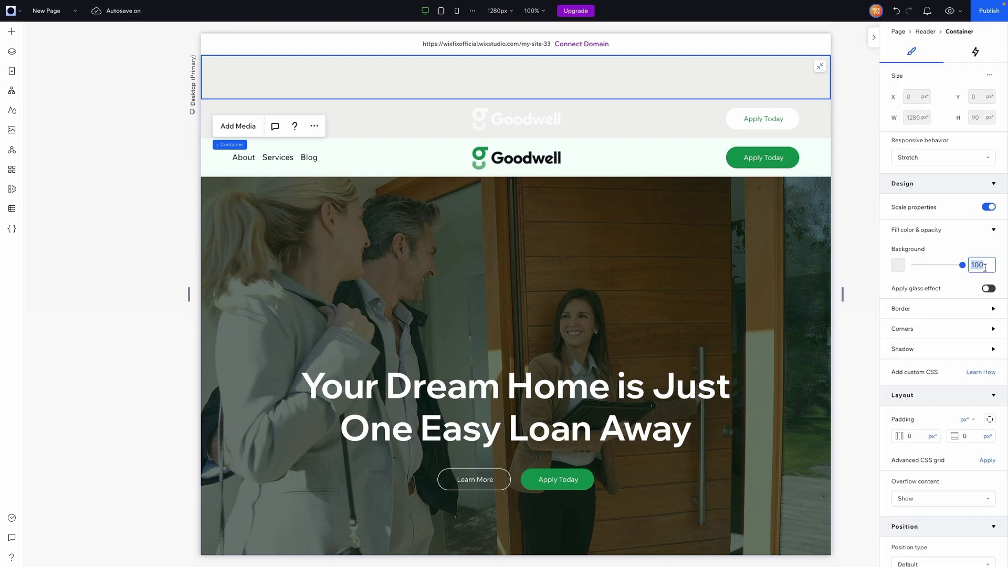
pyautogui.write('0')
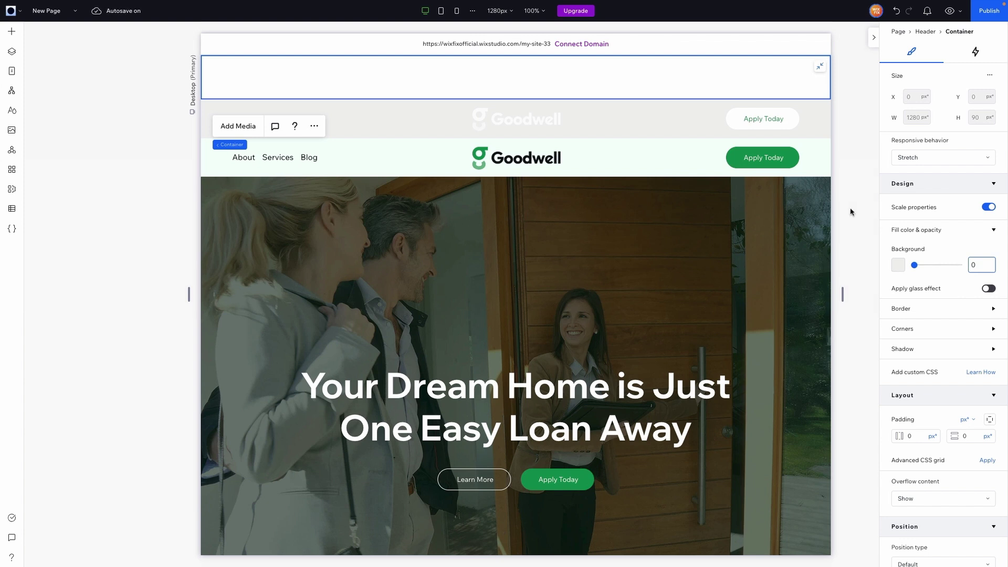
pyautogui.click(622, 113)
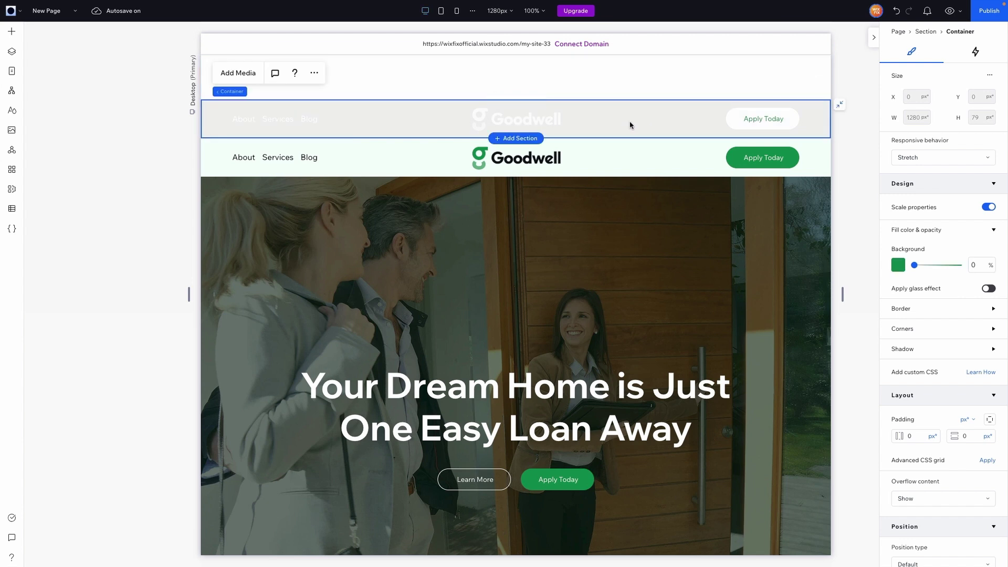
pyautogui.click(592, 76)
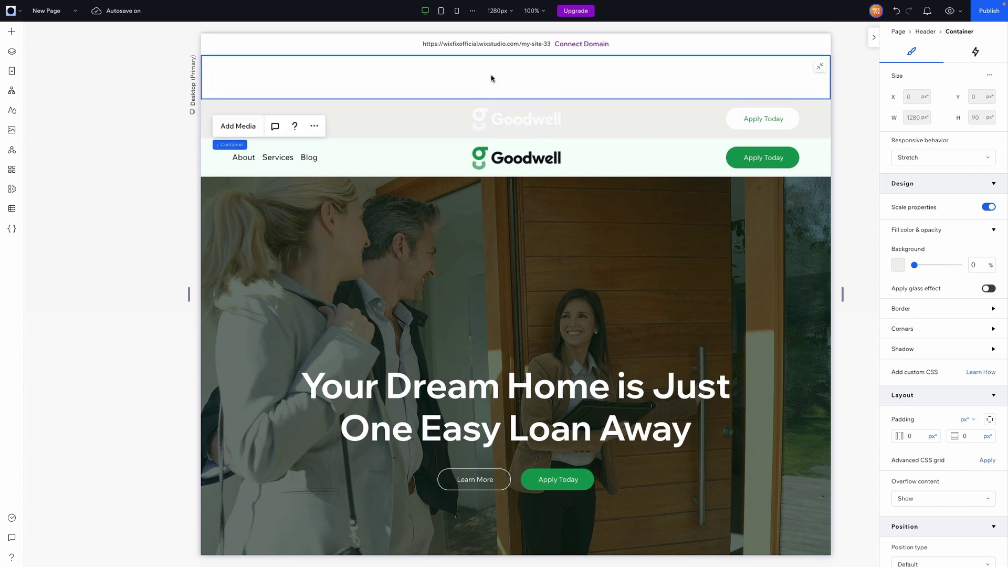
# - Paste the copied navigation row into the top container and stretch it full width
pyautogui.rightClick(409, 70)
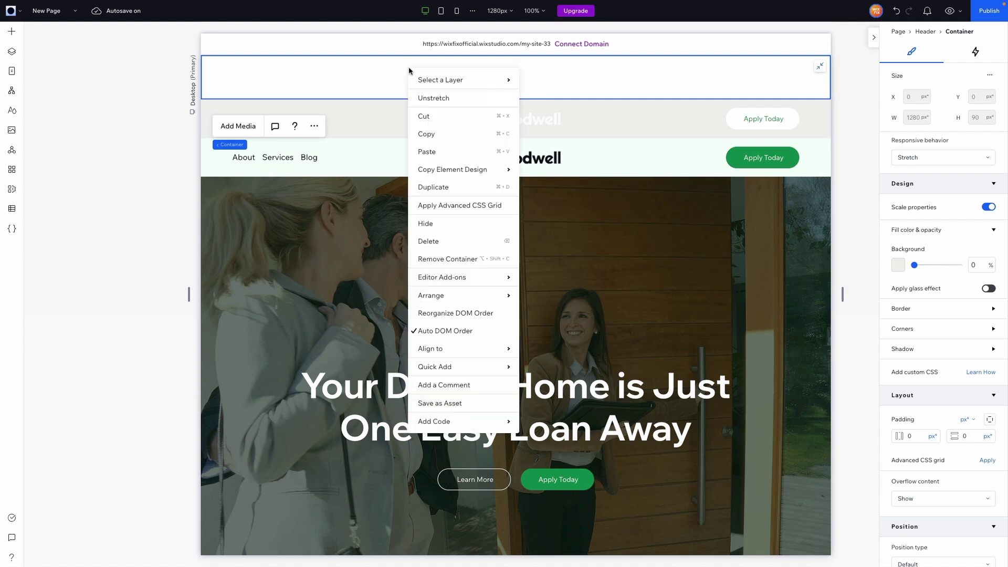
pyautogui.click(451, 152)
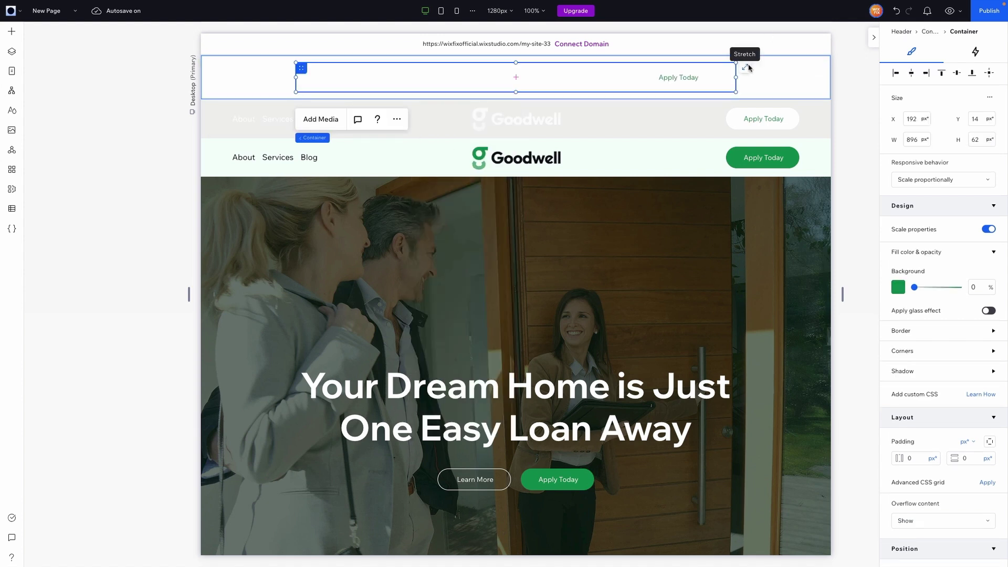
pyautogui.click(746, 67)
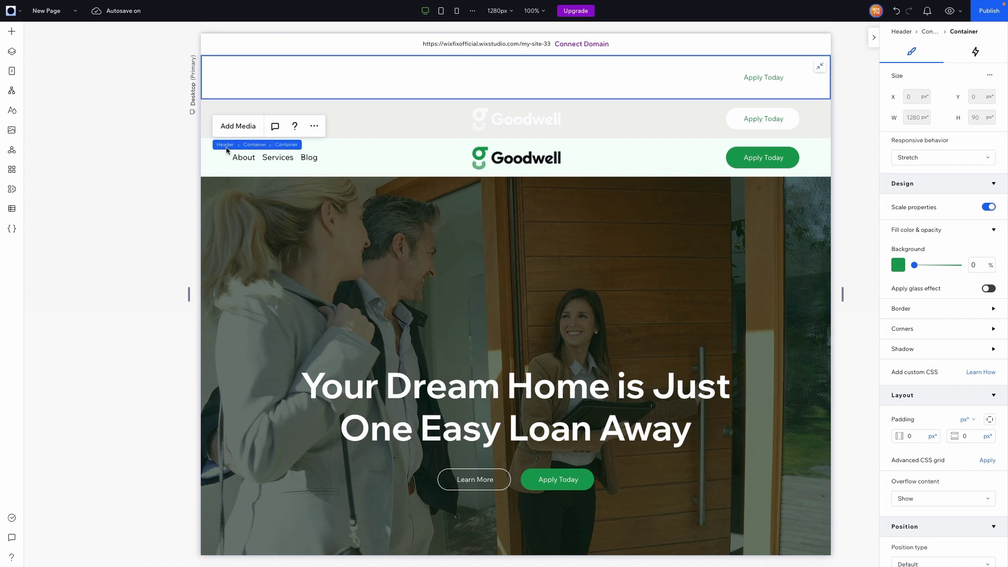
# - Give the whole header the theme green Color 6 background at 0% opacity
pyautogui.click(225, 144)
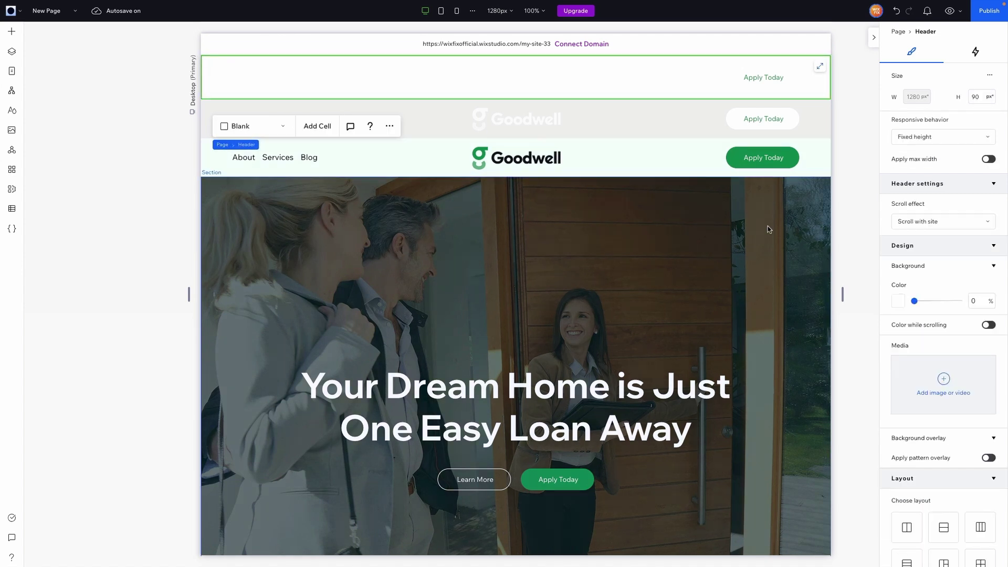
pyautogui.click(898, 301)
pyautogui.click(908, 411)
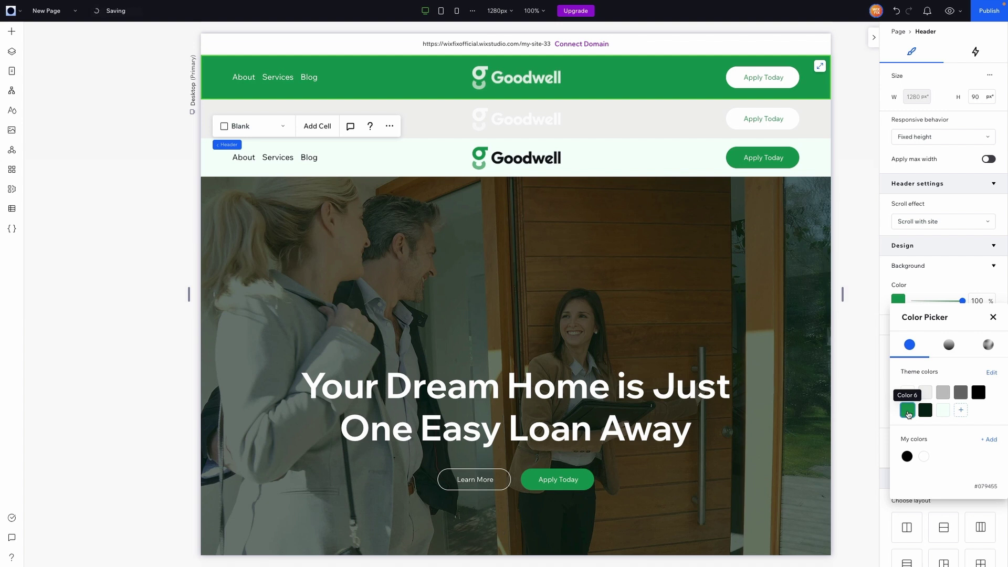
pyautogui.click(980, 300)
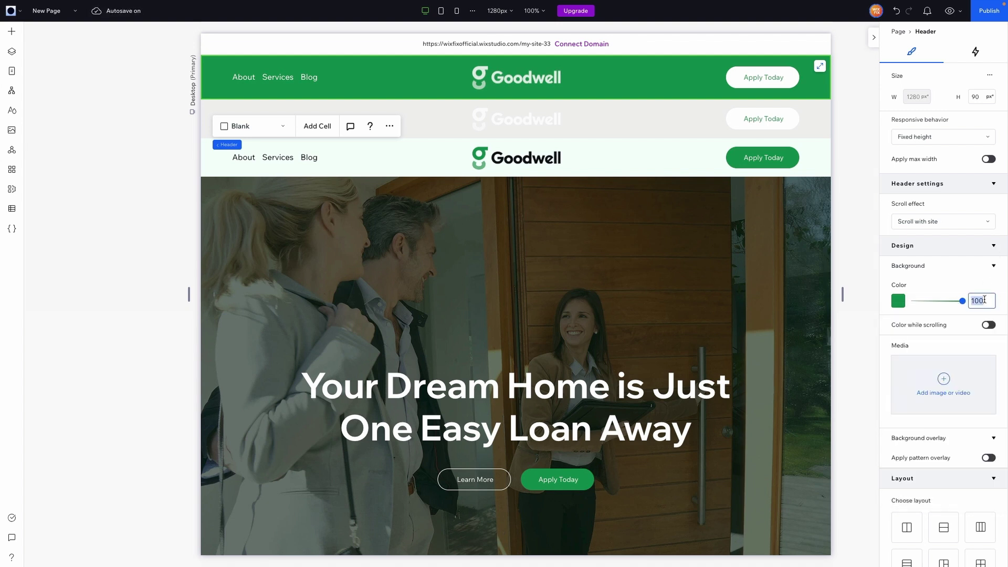
pyautogui.write('0')
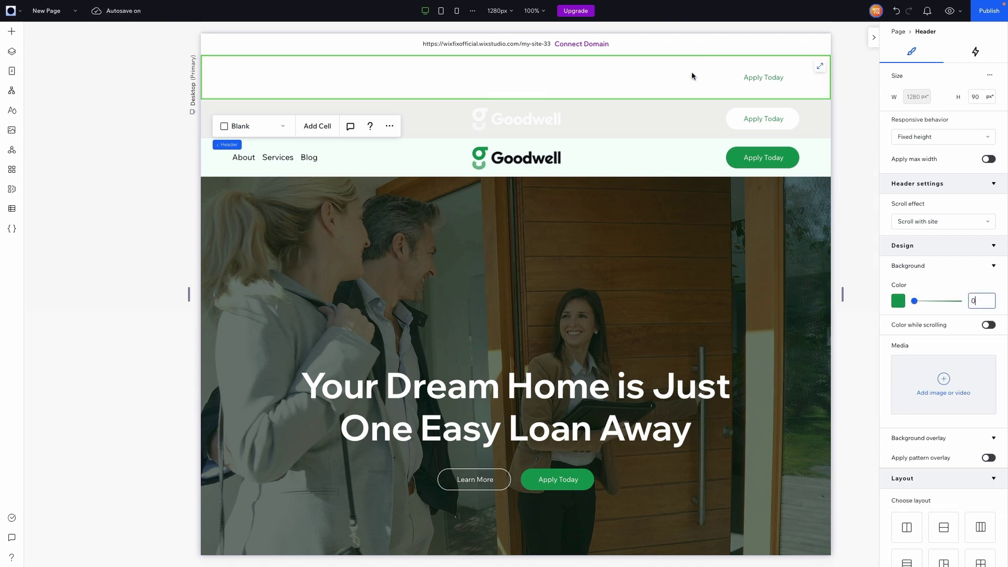
pyautogui.click(618, 156)
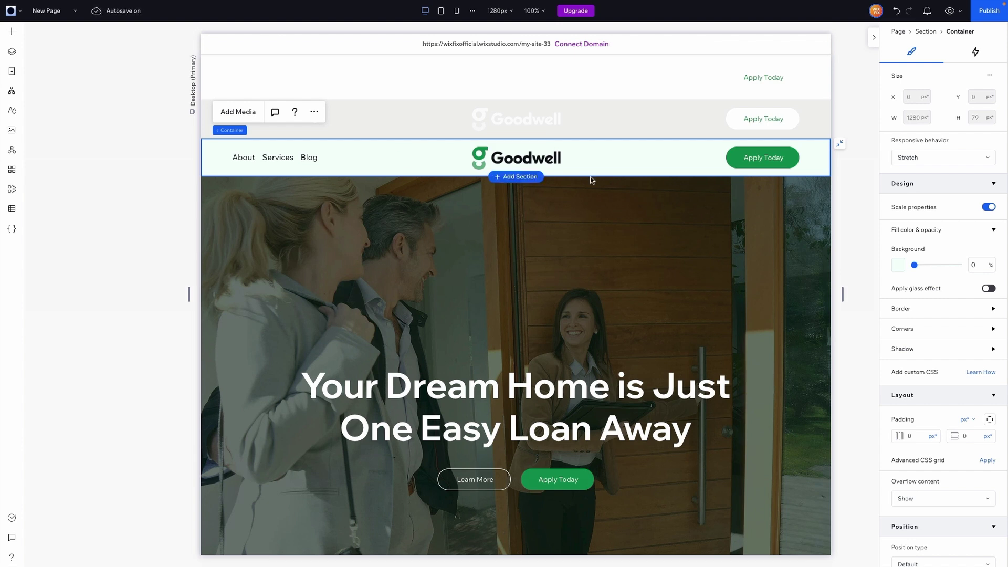
pyautogui.click(322, 74)
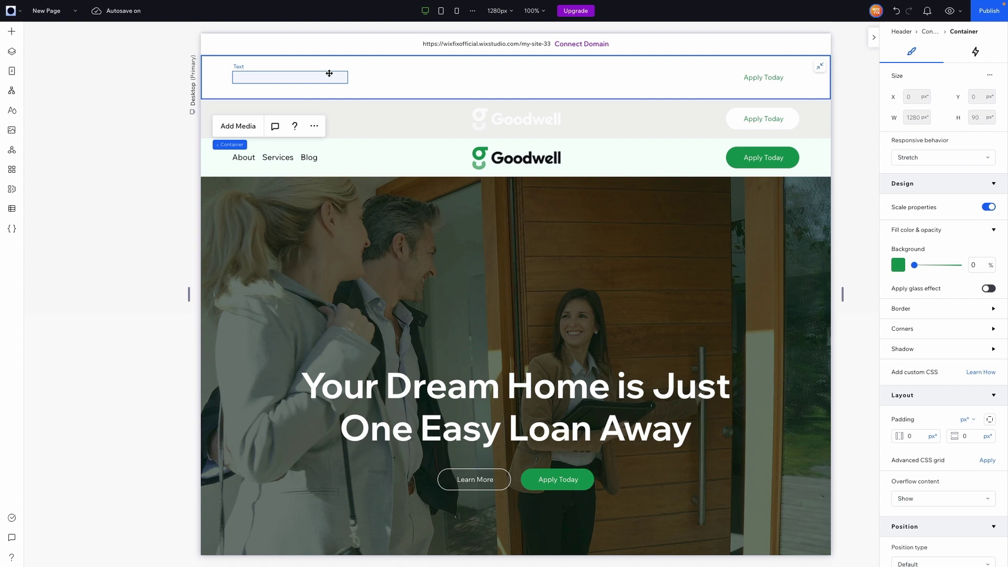
# - Paste another navigation row copy into the header's top container and stretch it
pyautogui.moveTo(224, 147)
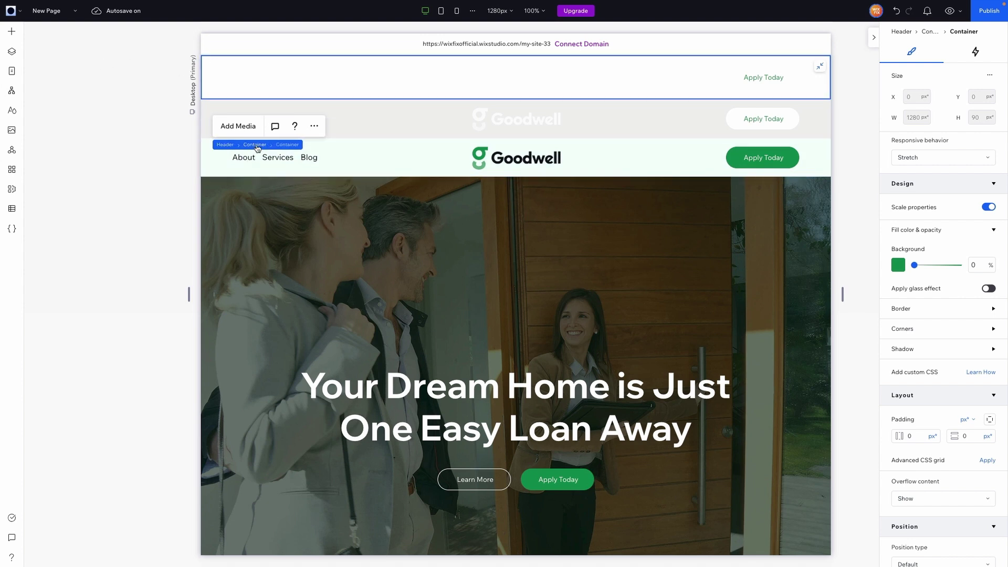
pyautogui.click(224, 146)
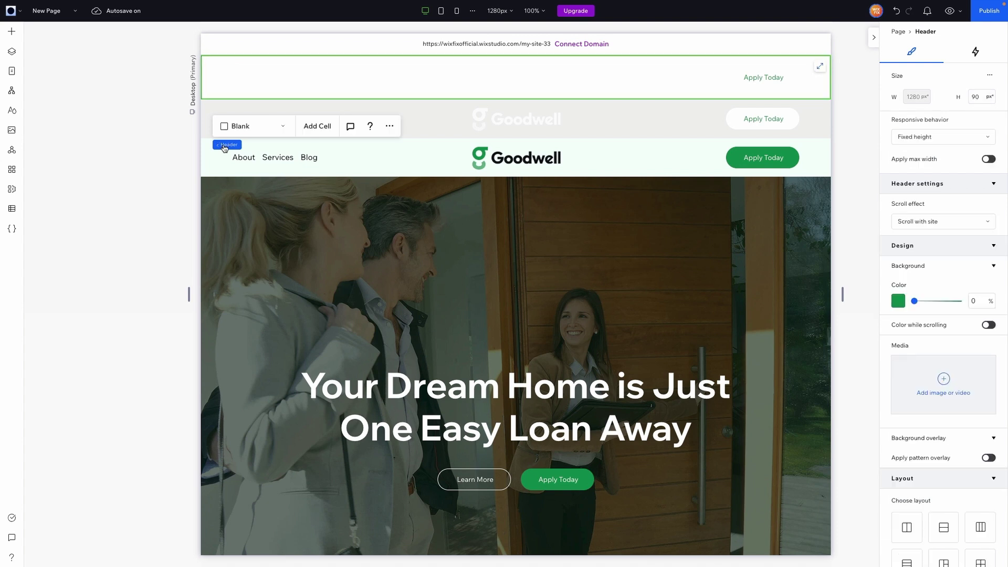
pyautogui.click(398, 79)
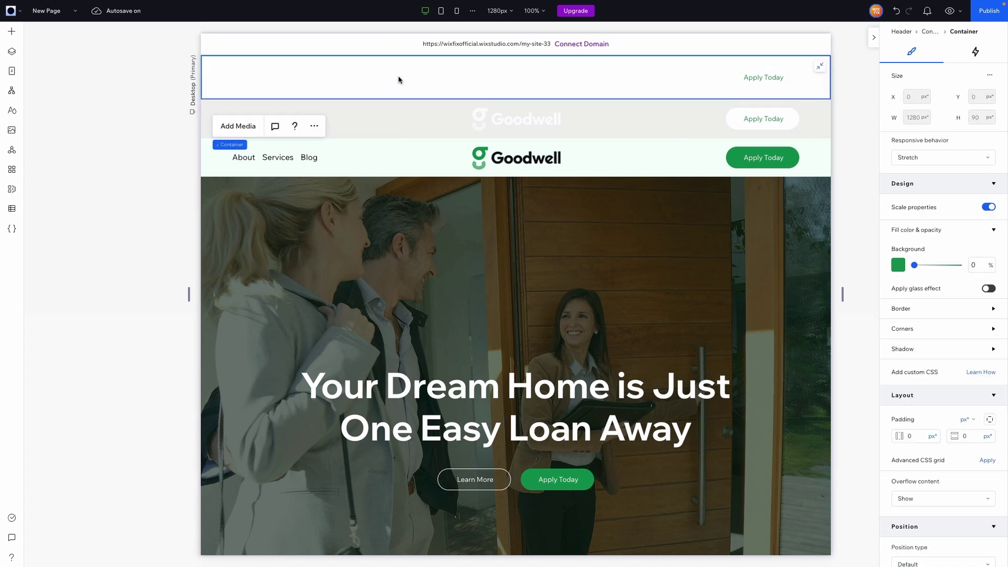
pyautogui.click(414, 160)
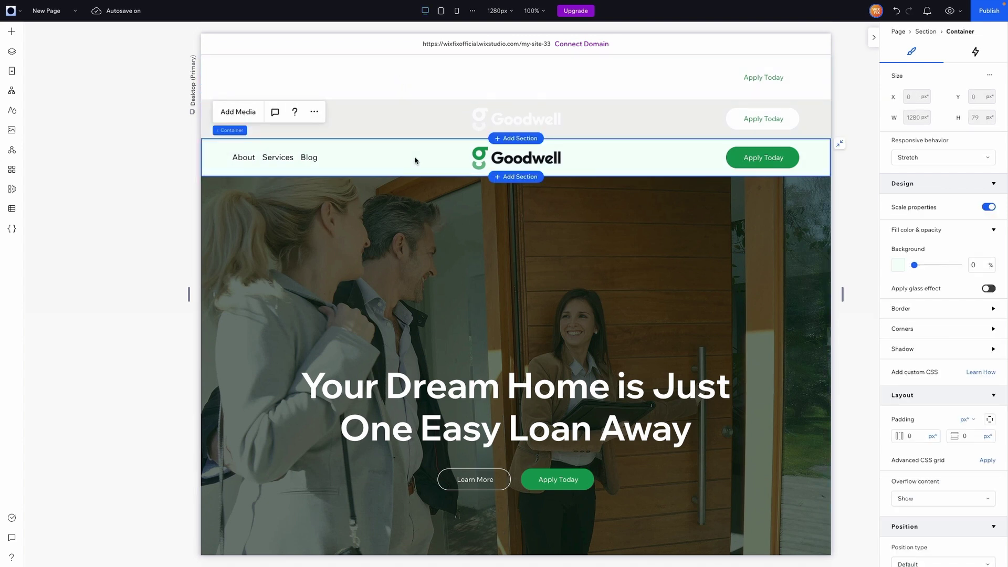
pyautogui.click(377, 74)
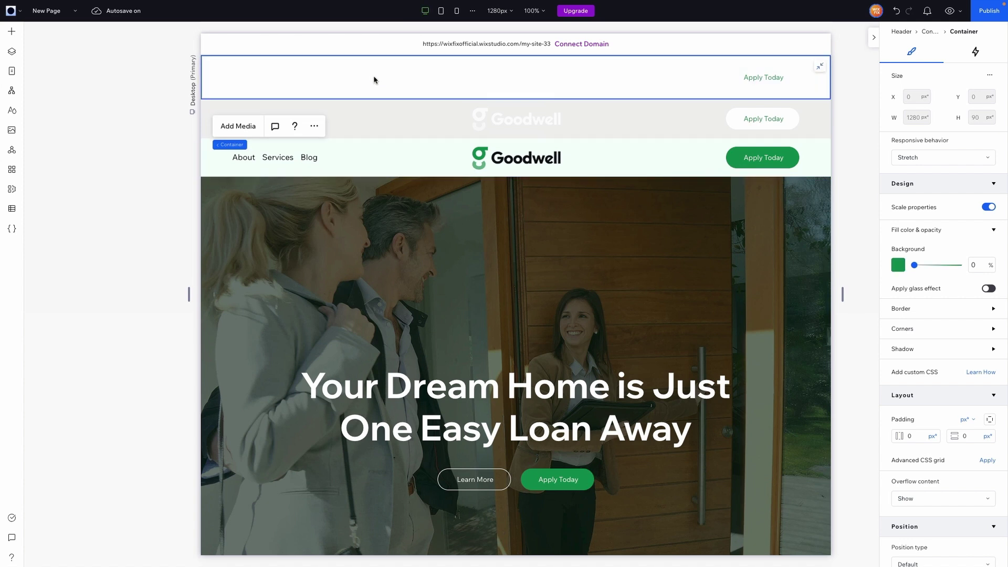
pyautogui.hotkey('ctrl', 'v')
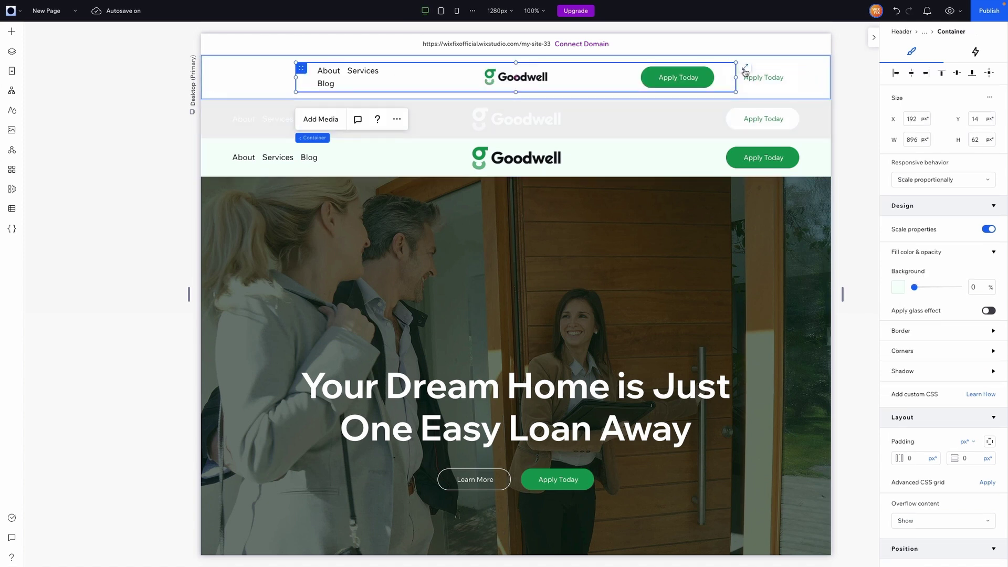
pyautogui.click(745, 70)
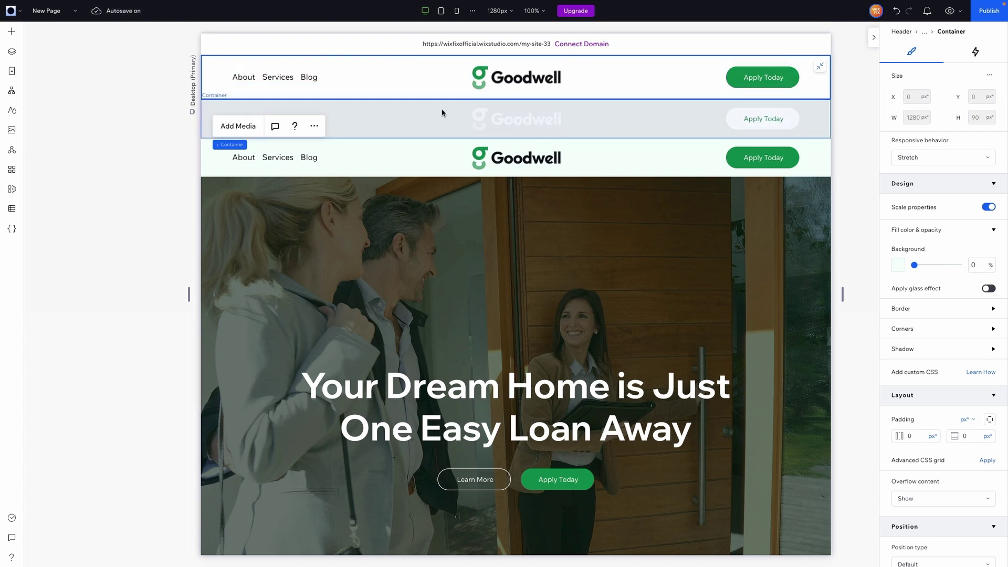
# - Undo the pasted row and reselect the whole header for adding elements
pyautogui.click(304, 110)
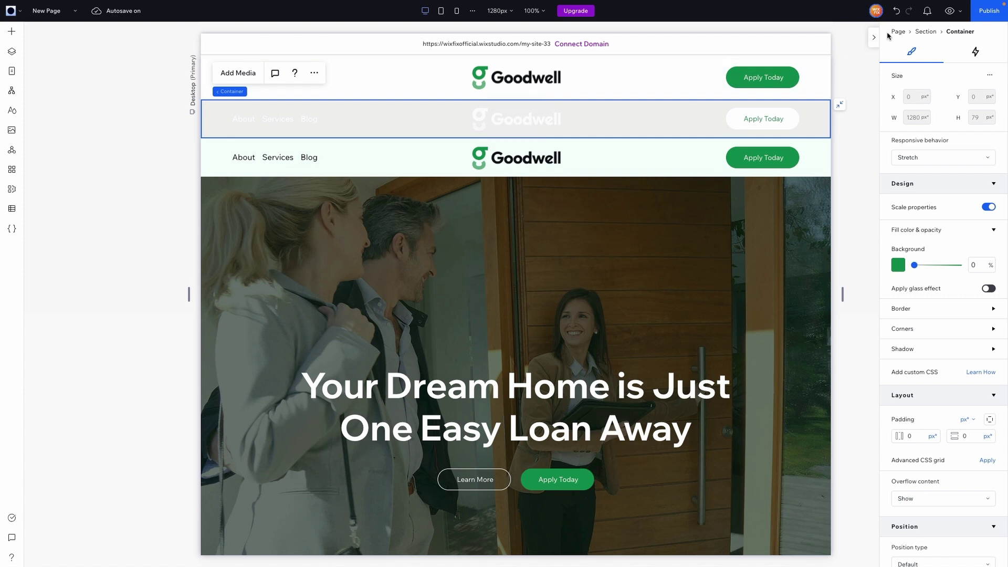
pyautogui.click(657, 83)
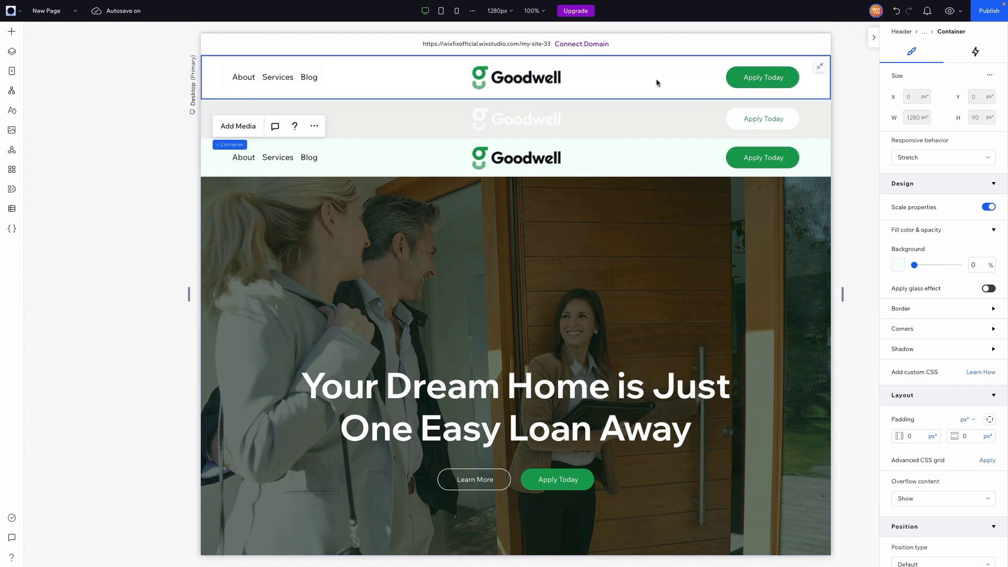
pyautogui.click(618, 77)
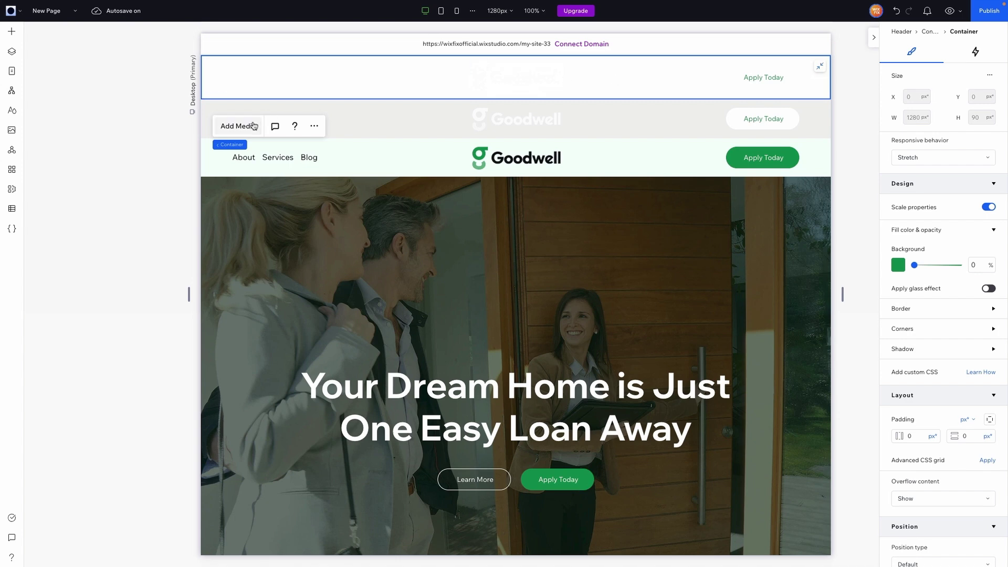
pyautogui.moveTo(226, 147)
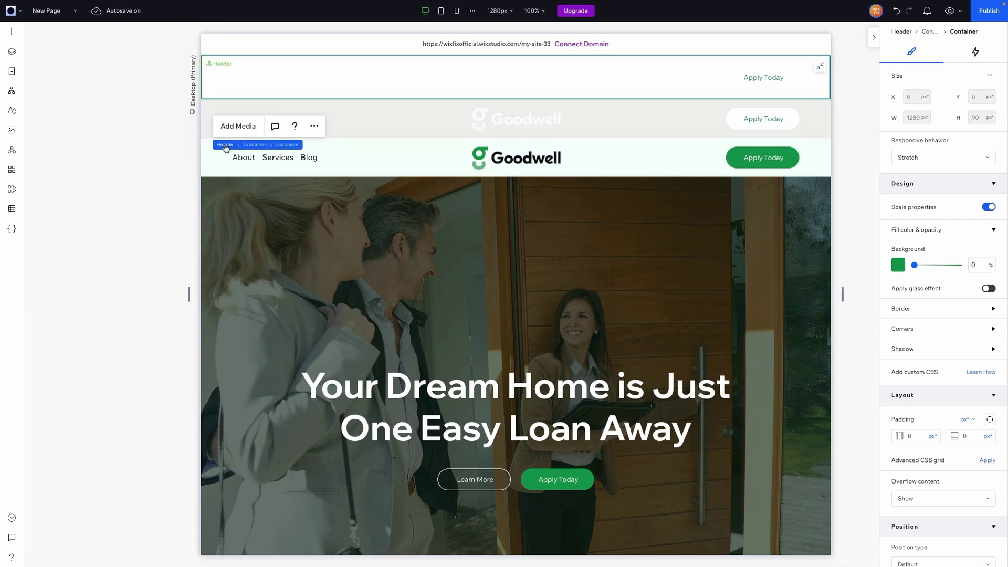
pyautogui.click(225, 145)
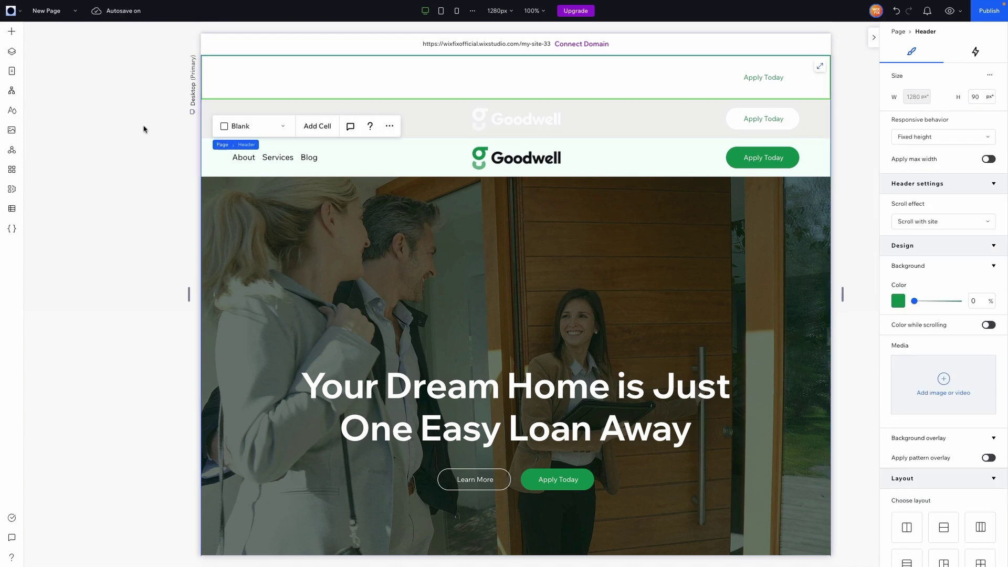
pyautogui.click(12, 31)
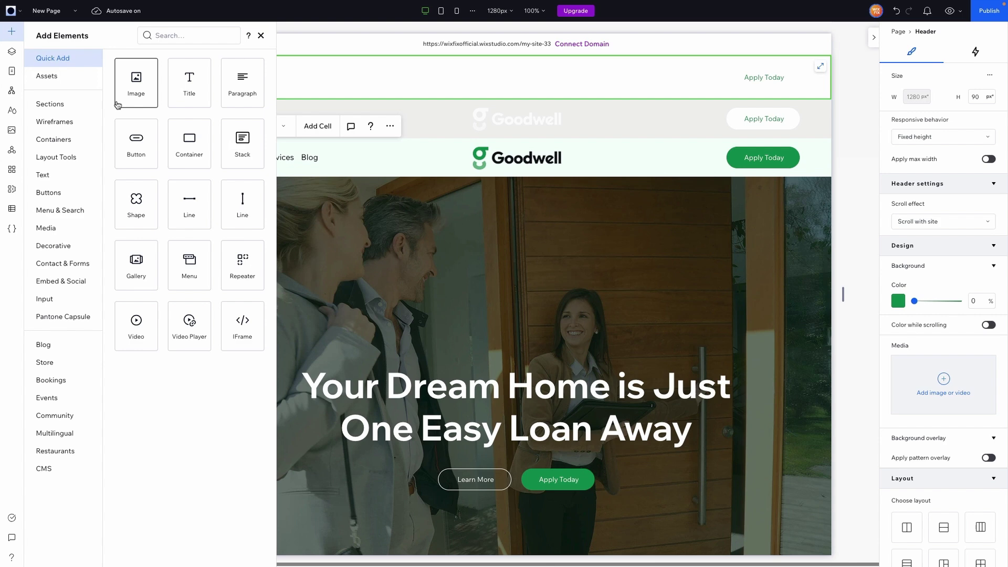
# - Add a full-width header container with a light mint Color 8 background
pyautogui.moveTo(188, 145); pyautogui.dragTo(183, 143)
pyautogui.click(184, 143)
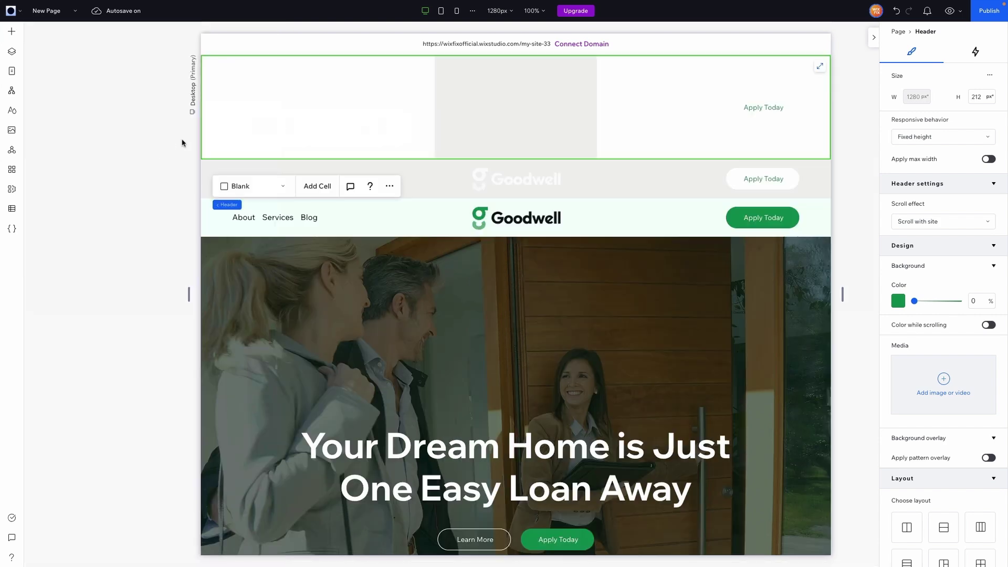
pyautogui.click(586, 69)
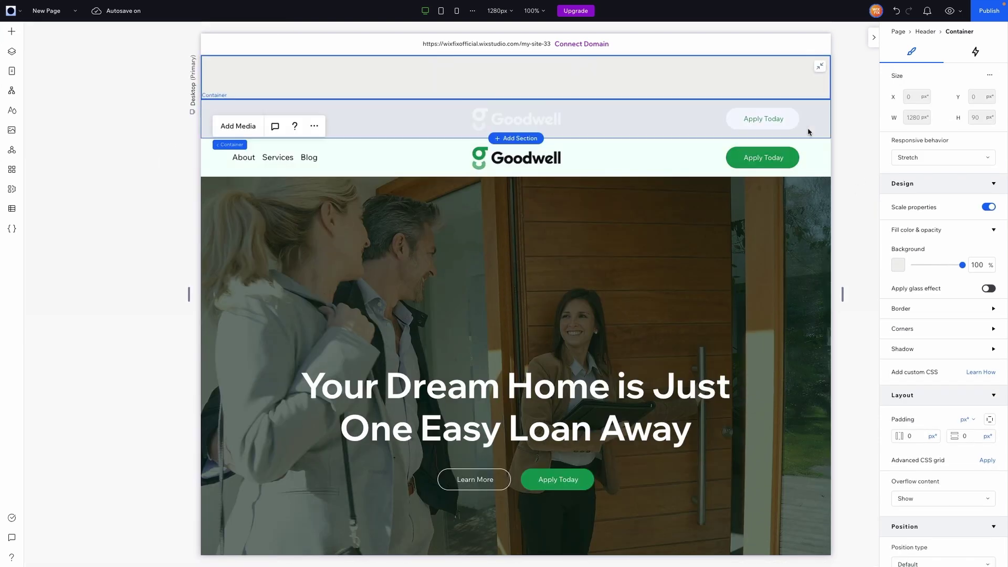
pyautogui.click(898, 264)
pyautogui.click(947, 375)
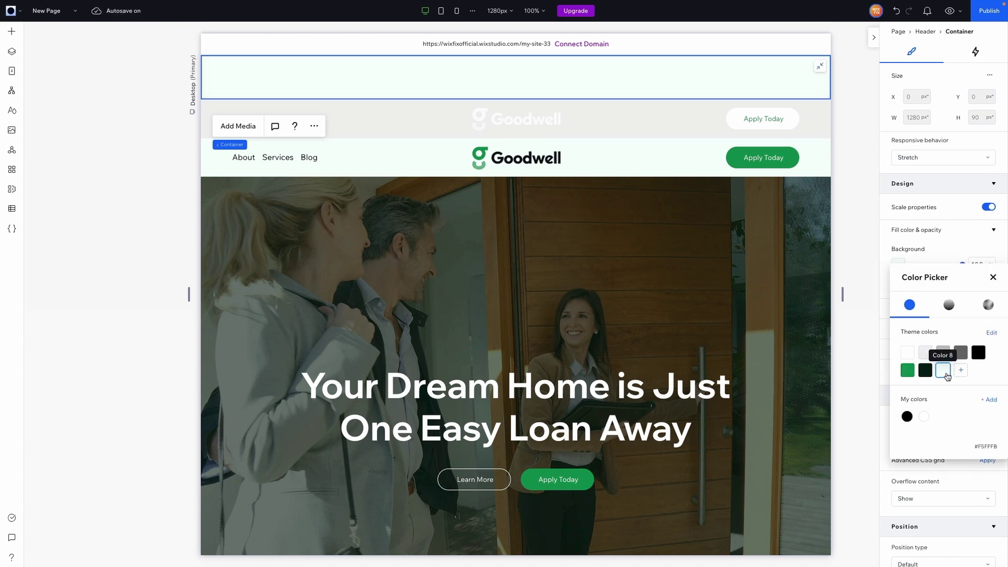
pyautogui.click(390, 65)
# - Paste the navigation row into the mint container and stretch it full width
pyautogui.rightClick(391, 65)
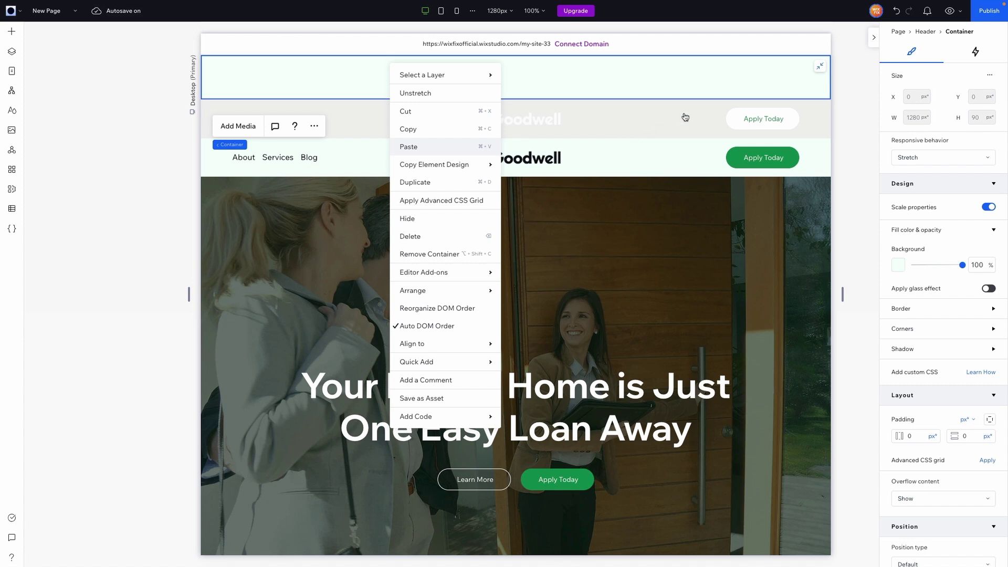
pyautogui.click(729, 94)
pyautogui.hotkey('ctrl', 'v')
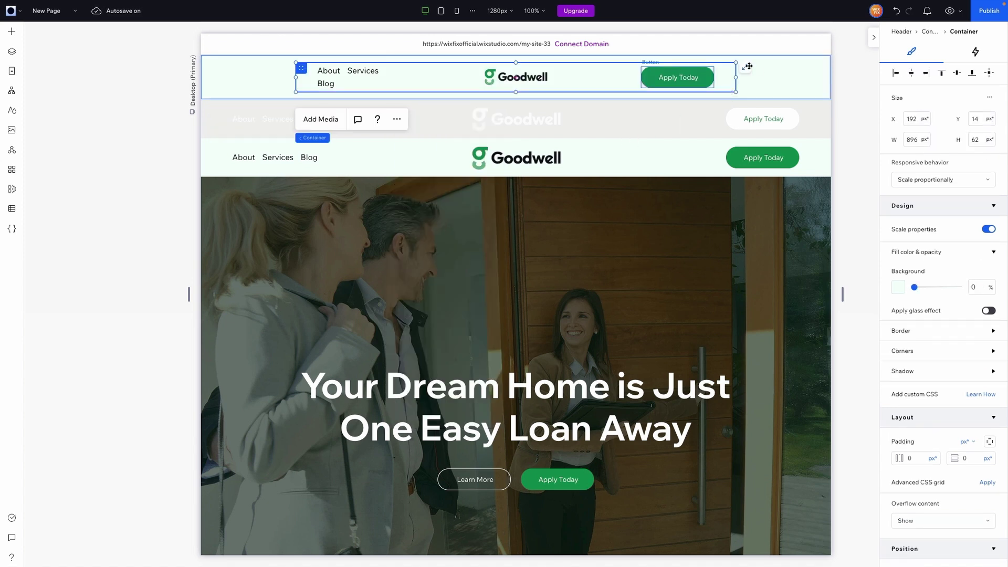
pyautogui.click(746, 69)
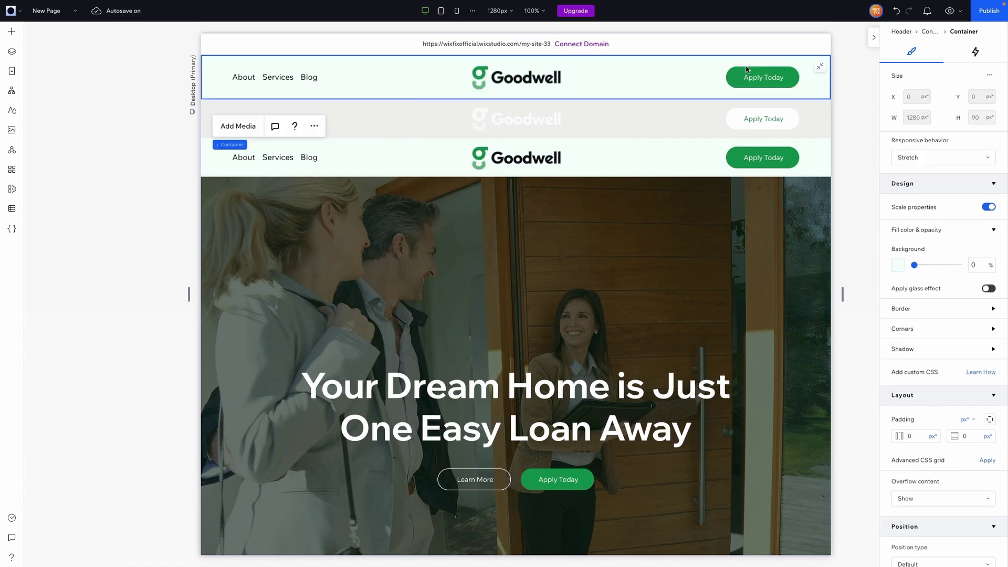
# - Hide the faded and mint navigation strip sections below the header
pyautogui.click(823, 123)
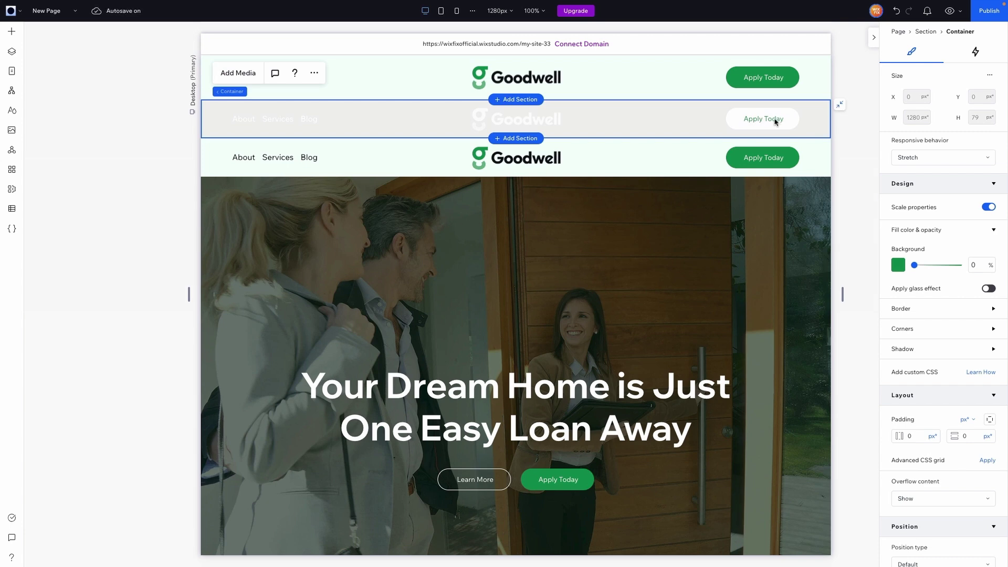
pyautogui.click(227, 92)
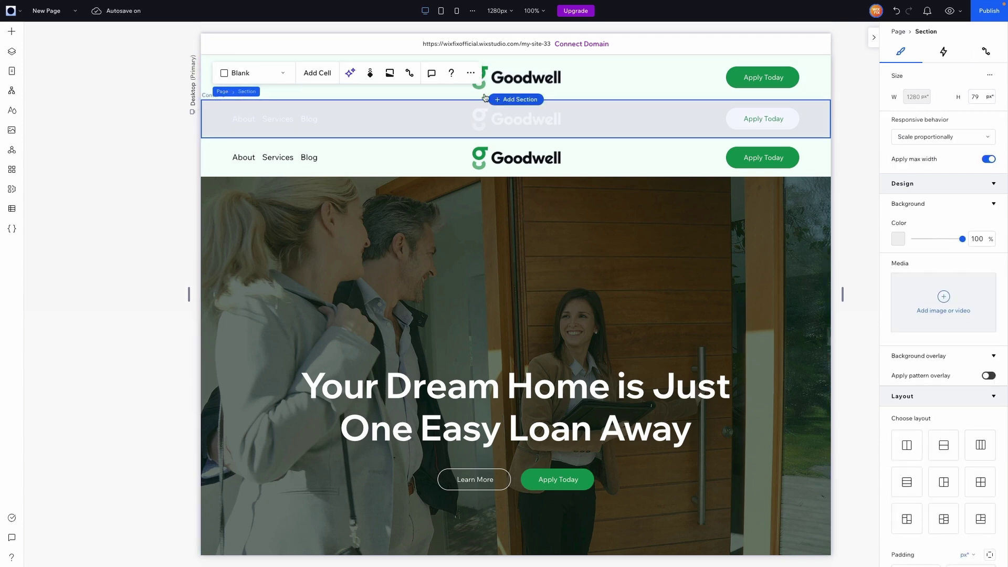
pyautogui.rightClick(467, 73)
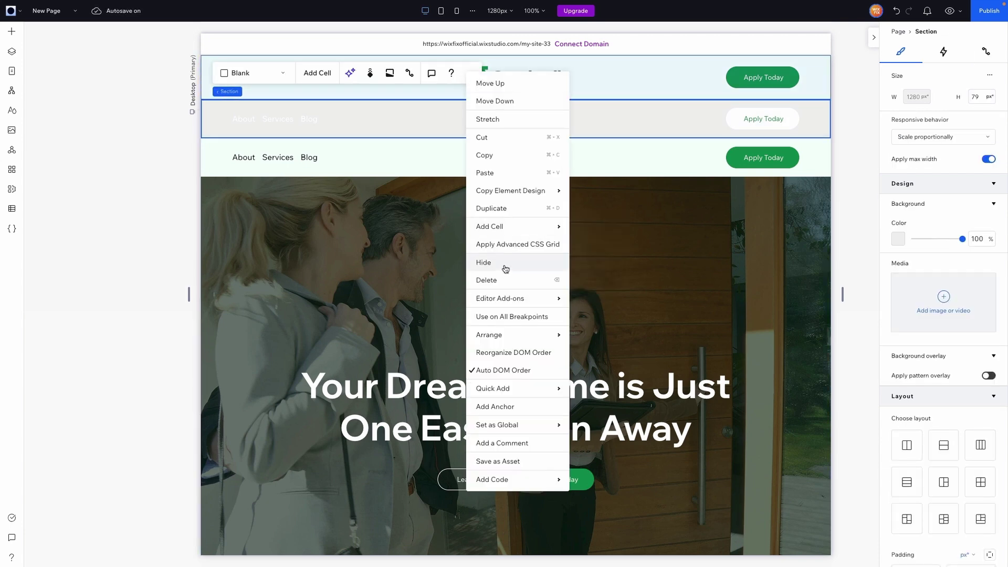
pyautogui.click(832, 179)
pyautogui.click(815, 115)
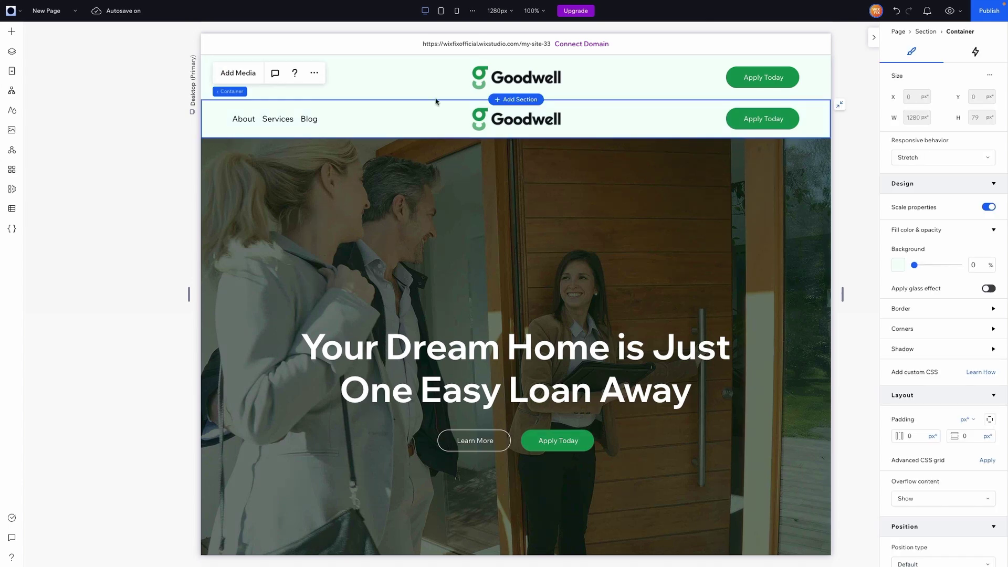
pyautogui.click(230, 92)
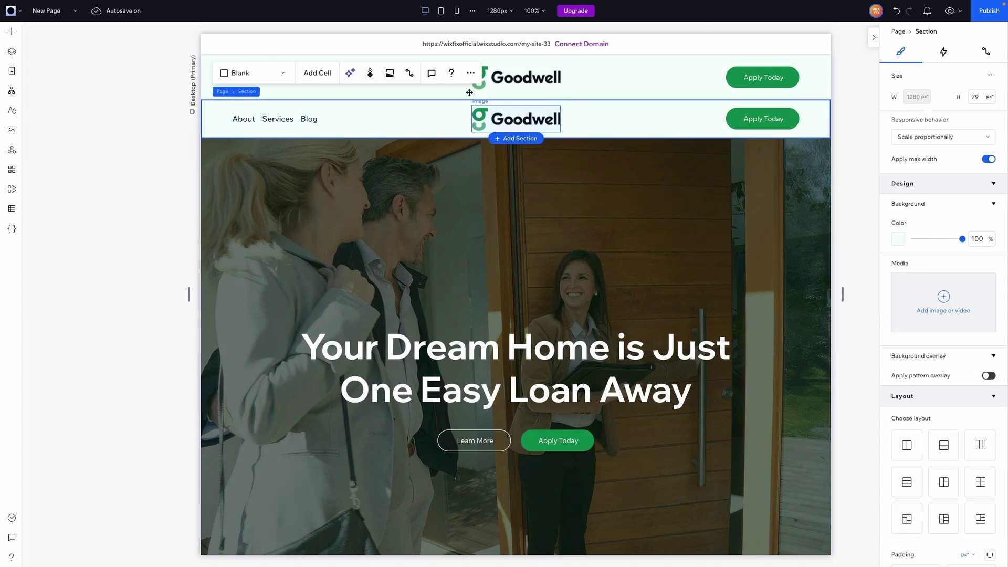
pyautogui.click(471, 73)
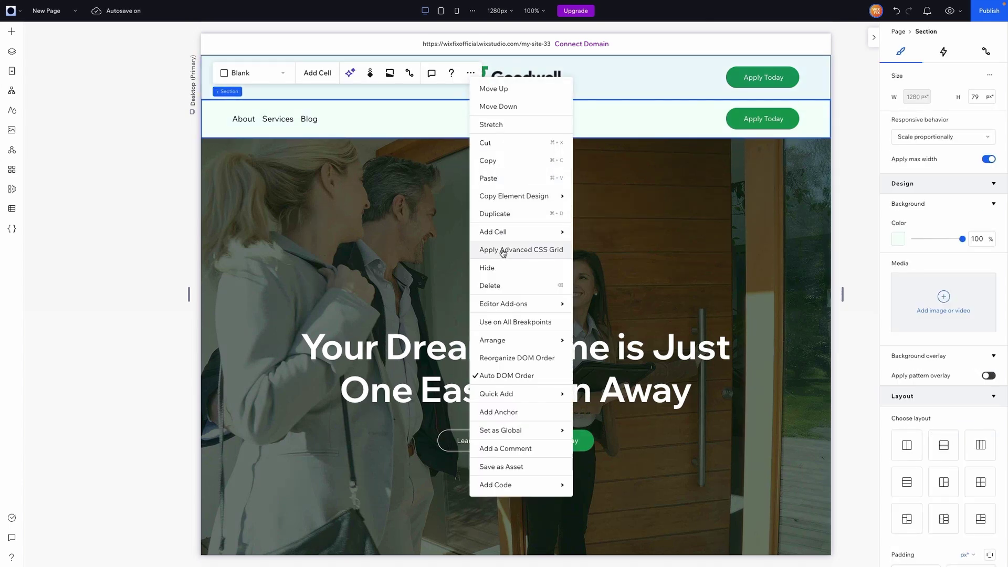
pyautogui.click(501, 269)
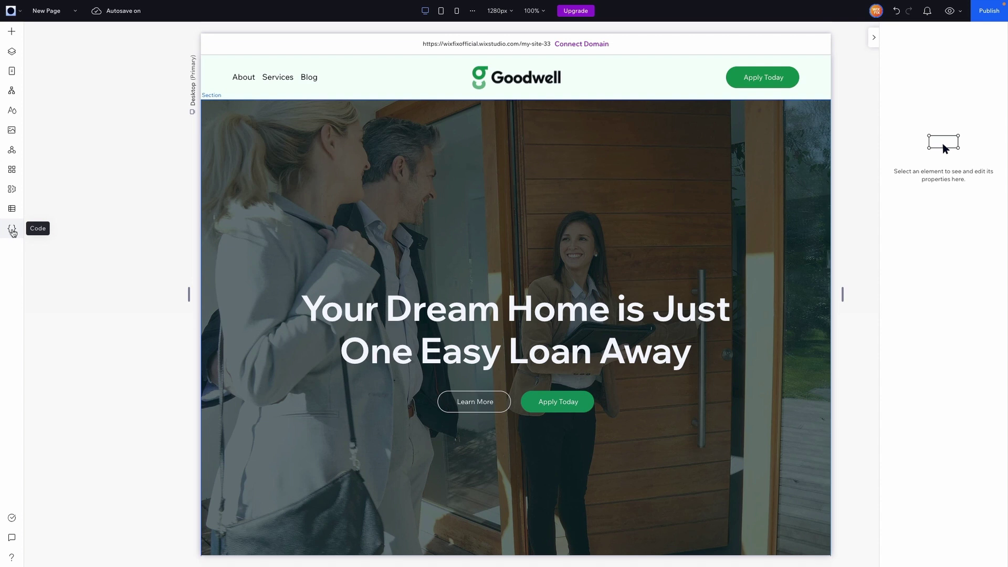
# - Turn on coding and open masterPage.js in the code editor
pyautogui.click(12, 229)
pyautogui.click(129, 305)
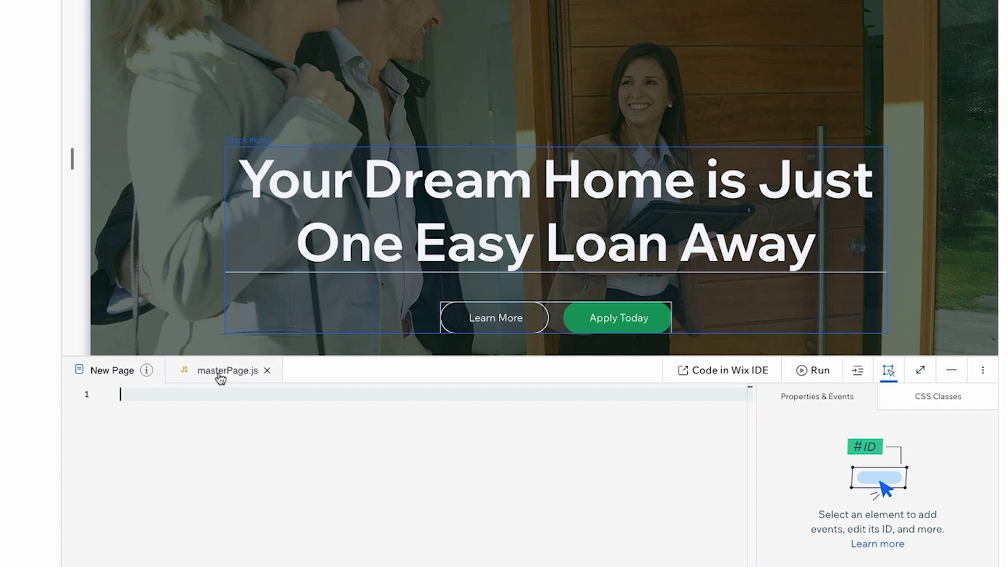
pyautogui.click(215, 375)
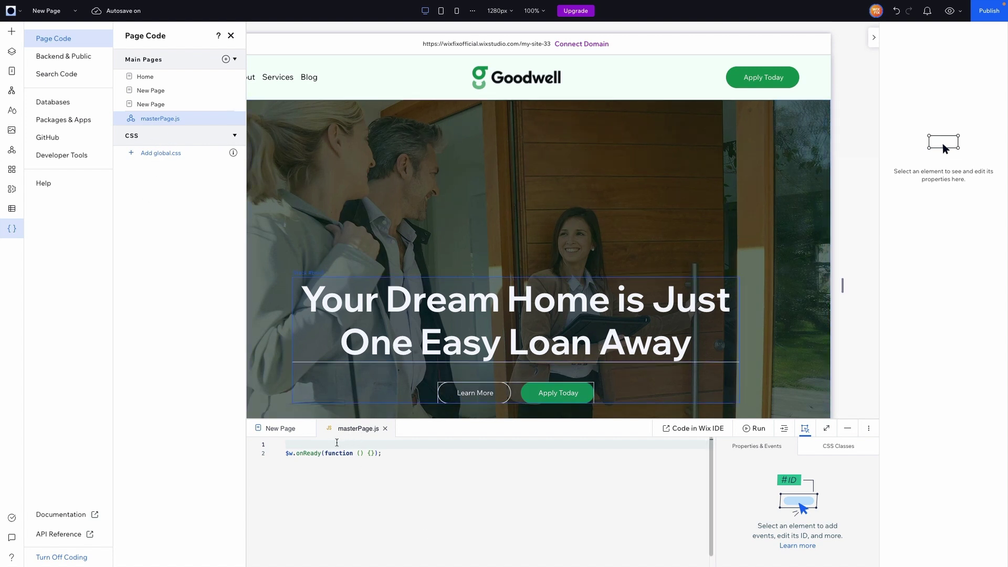
# - Add a blank line above onReady and select the header container to see its ID
pyautogui.press('Return')
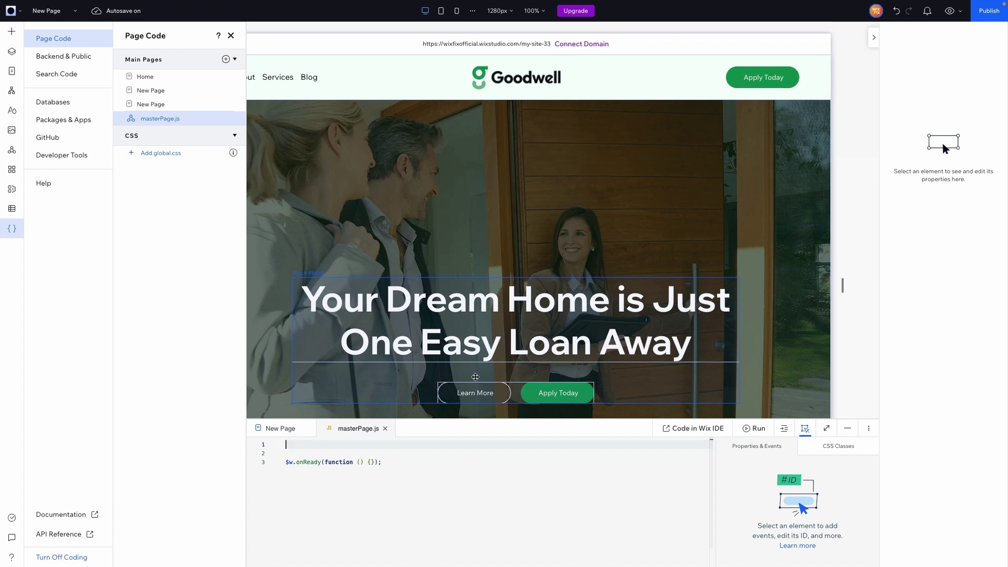
pyautogui.hscroll(-3, 621, 125)
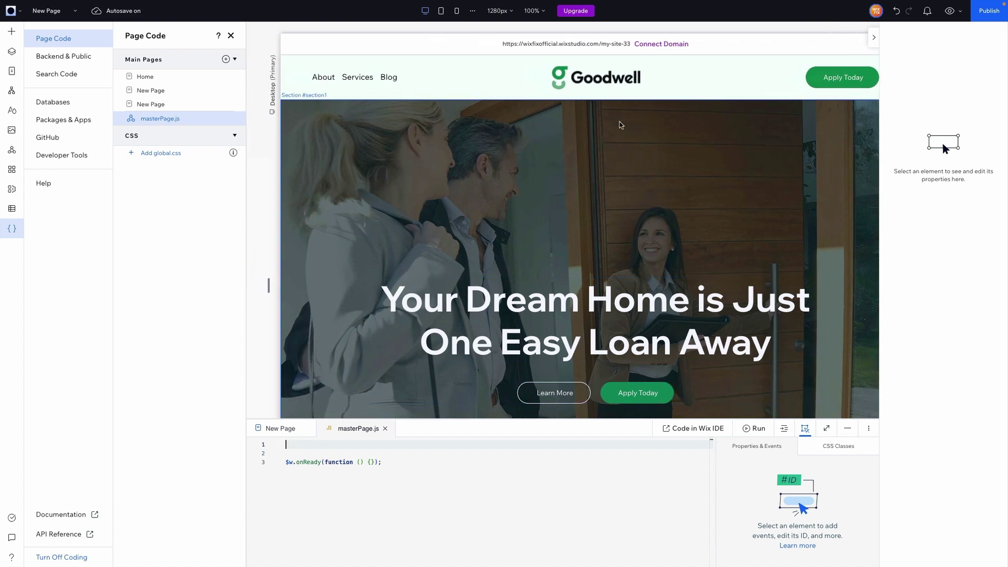
pyautogui.click(466, 81)
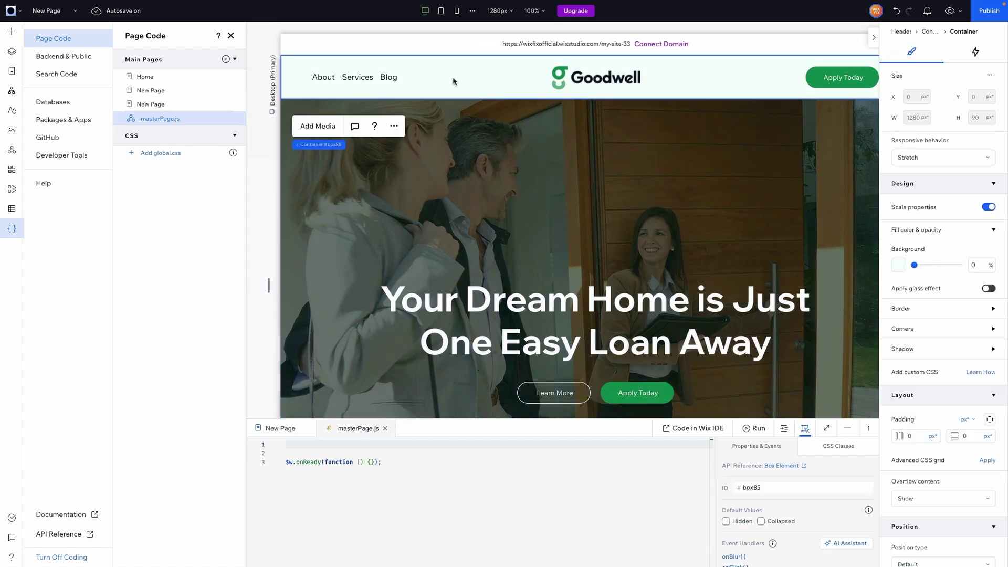
pyautogui.hscroll(3, 675, 94)
pyautogui.hscroll(-3, 675, 94)
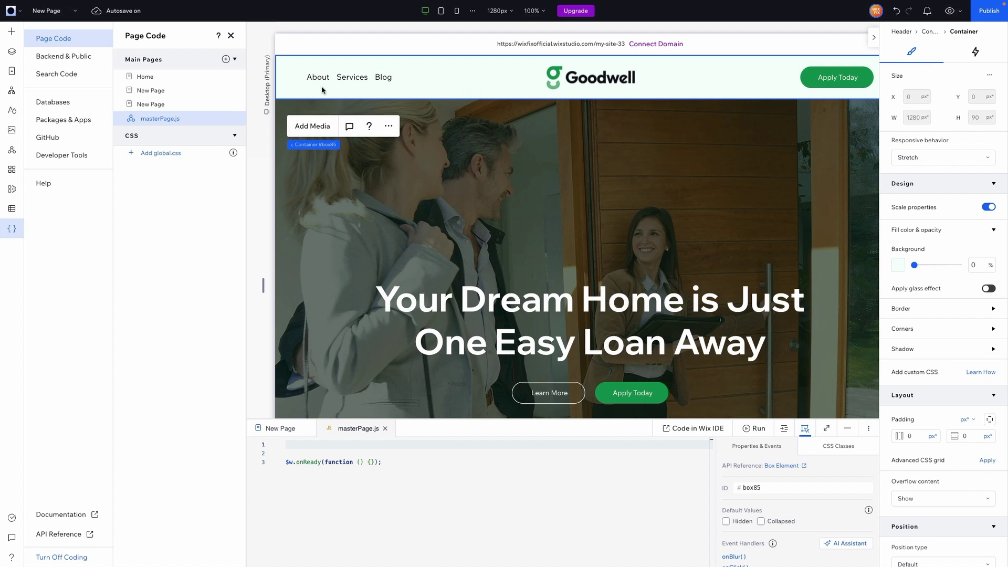
# - In Layers, change the header section's ID from section3 to header
pyautogui.click(13, 54)
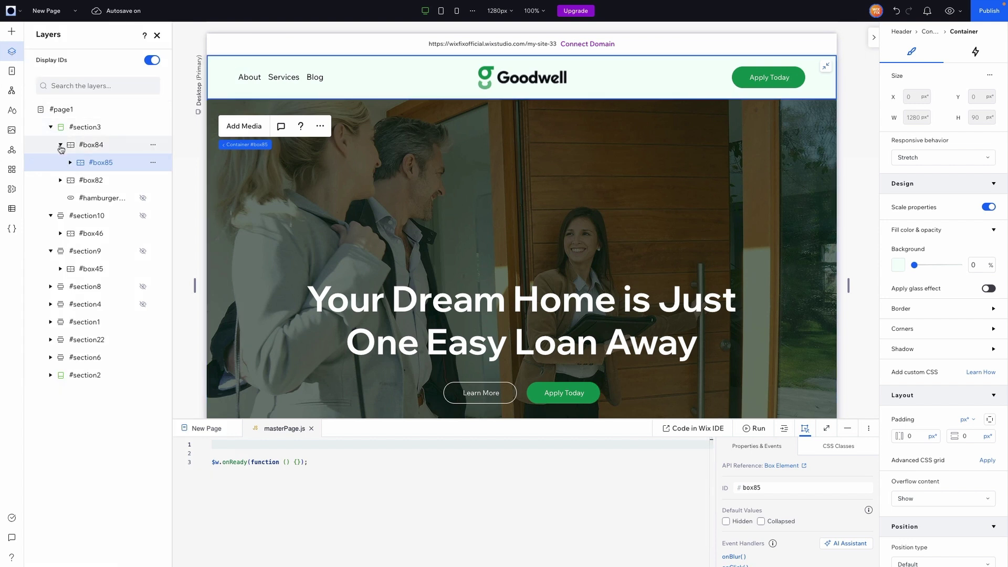
pyautogui.click(60, 145)
pyautogui.click(95, 131)
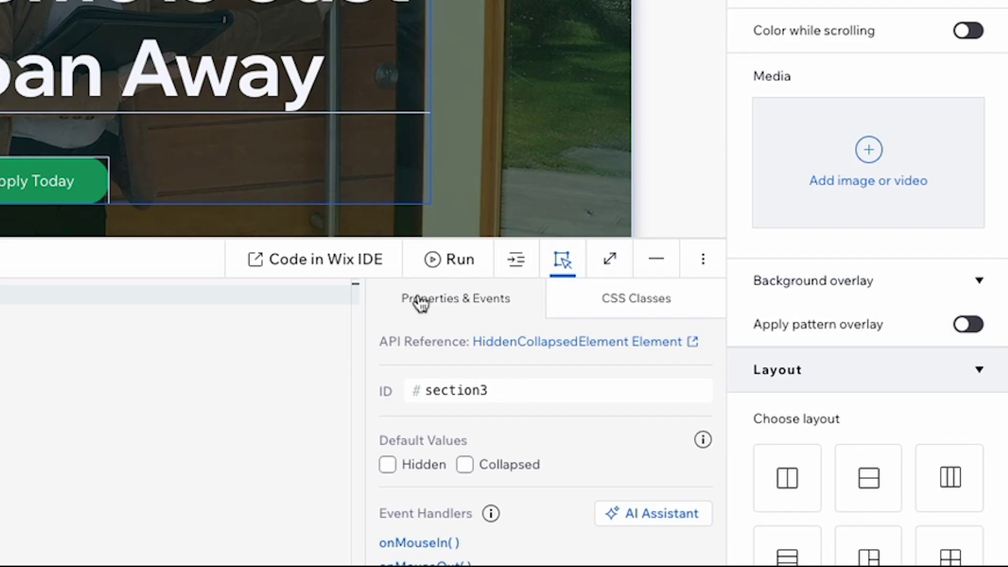
pyautogui.click(508, 397)
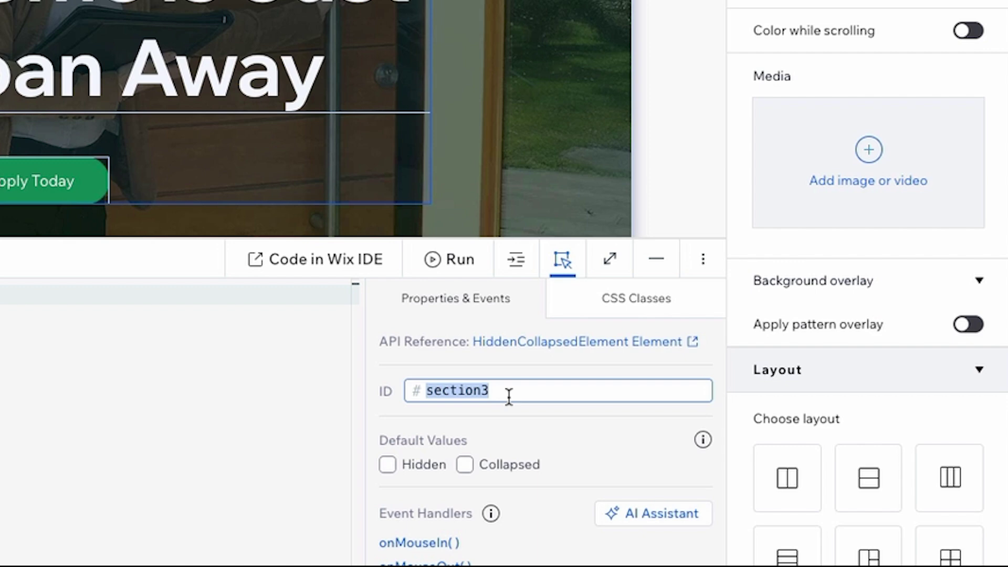
pyautogui.write('header')
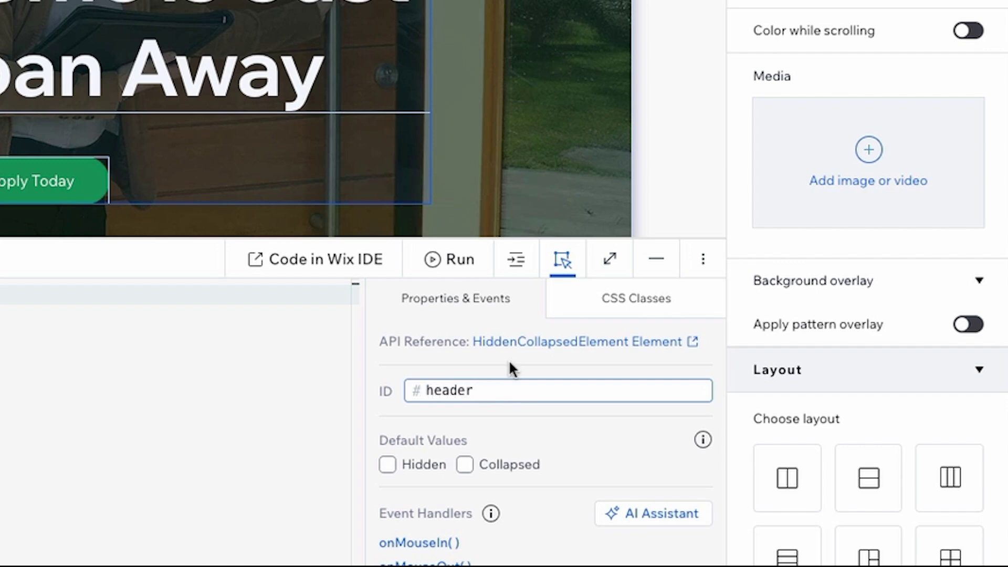
pyautogui.press('Return')
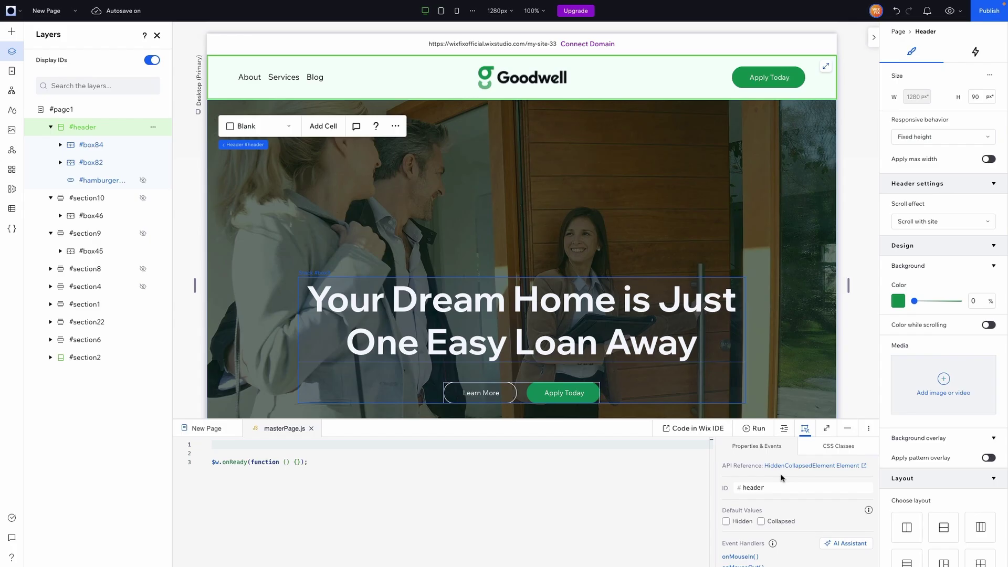
# - Briefly hide and re-show box84 to identify it, then select its ID text
pyautogui.click(101, 145)
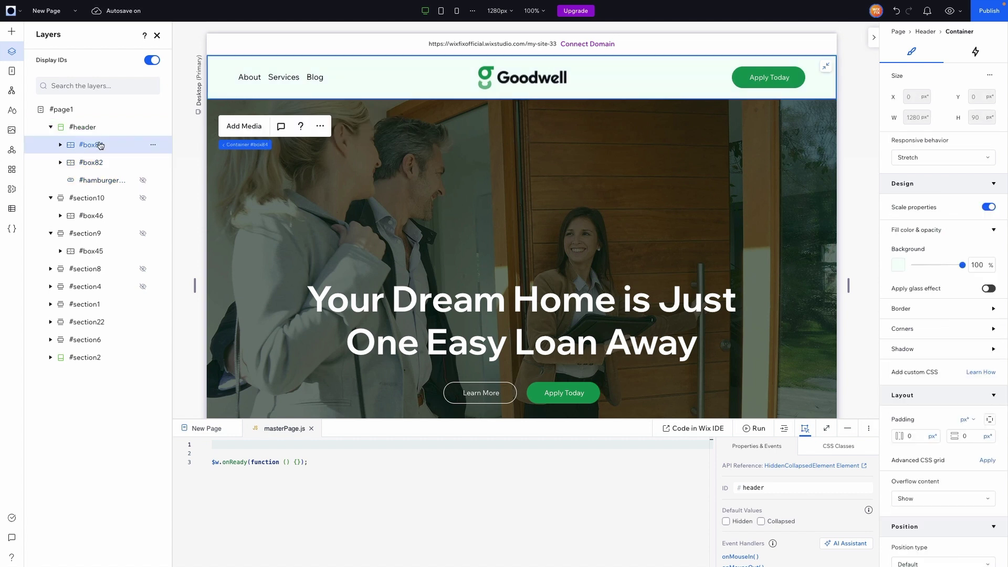
pyautogui.click(153, 145)
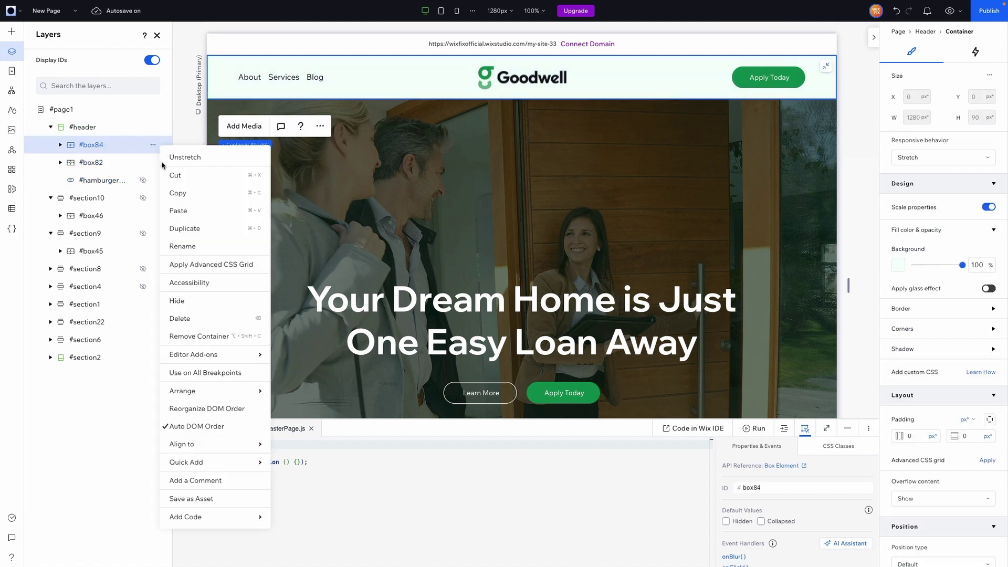
pyautogui.click(186, 303)
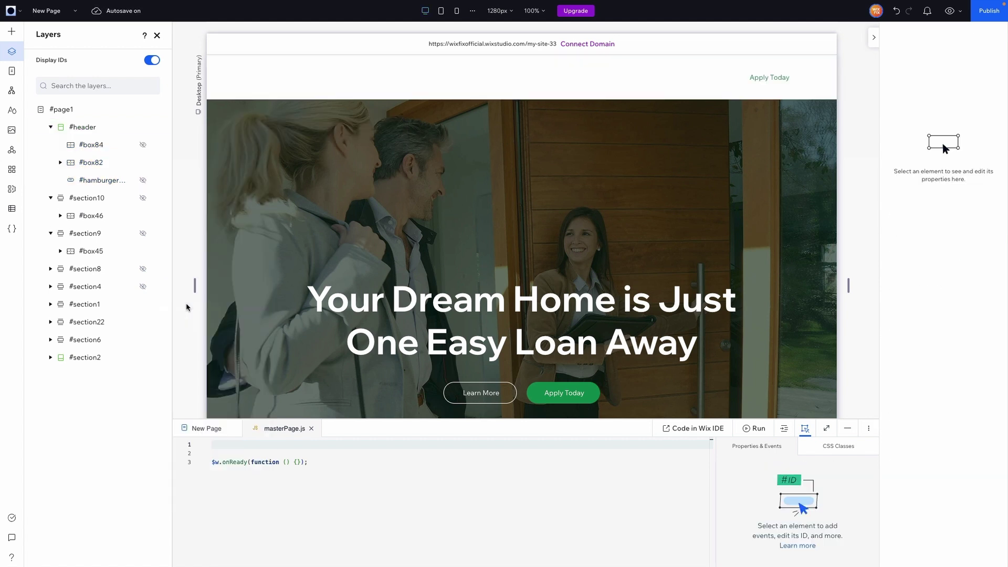
pyautogui.click(143, 146)
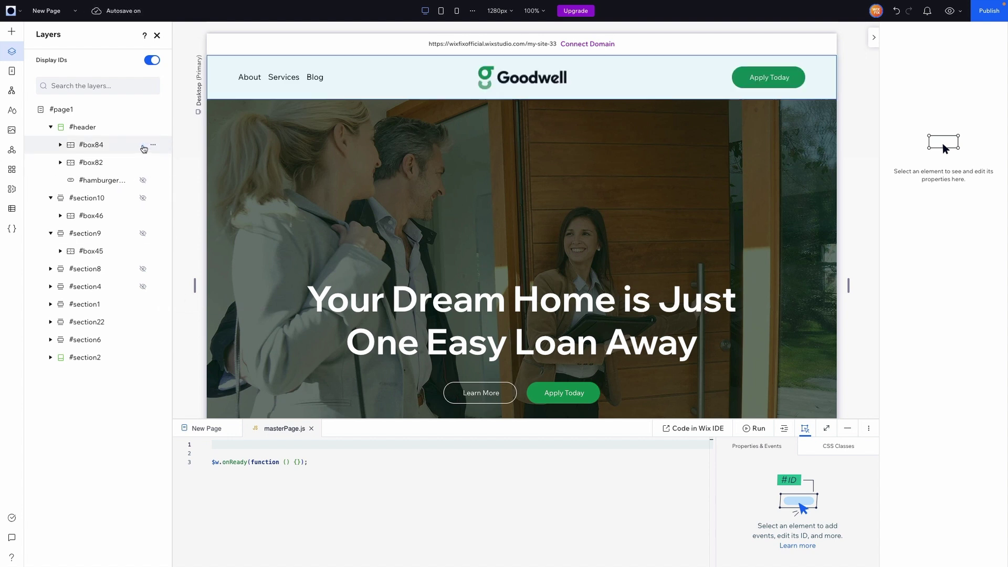
pyautogui.click(94, 147)
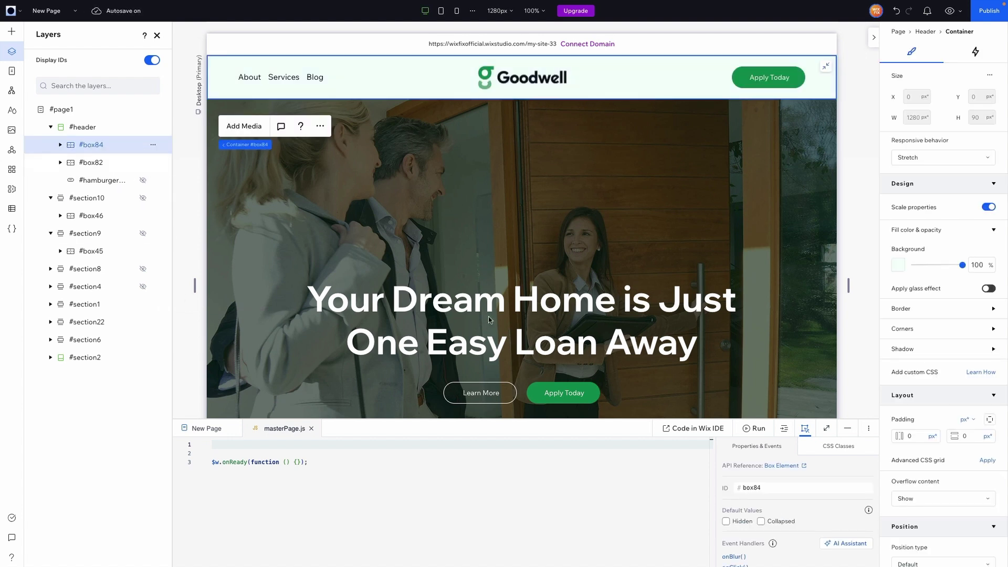
pyautogui.doubleClick(770, 486)
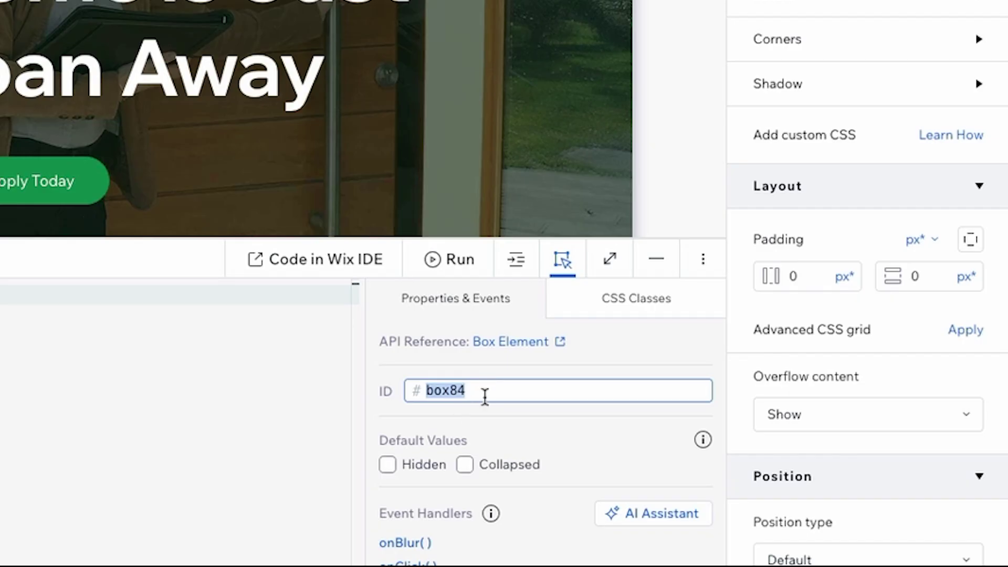
# - Rename box84 to transitionHeader, removing an invalid space from the ID
pyautogui.write('transitio')
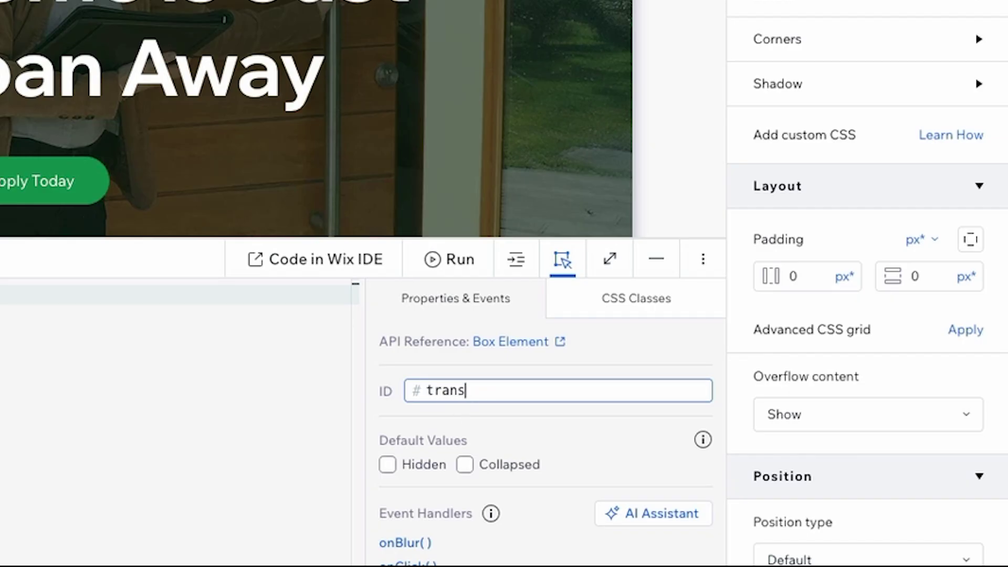
pyautogui.write('nHeader')
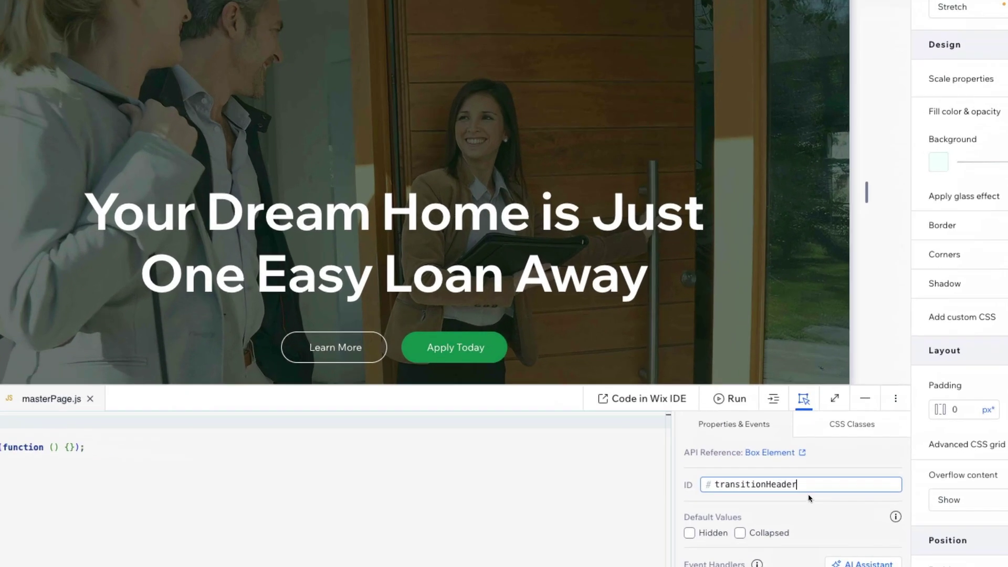
pyautogui.scroll(-1, 808, 496)
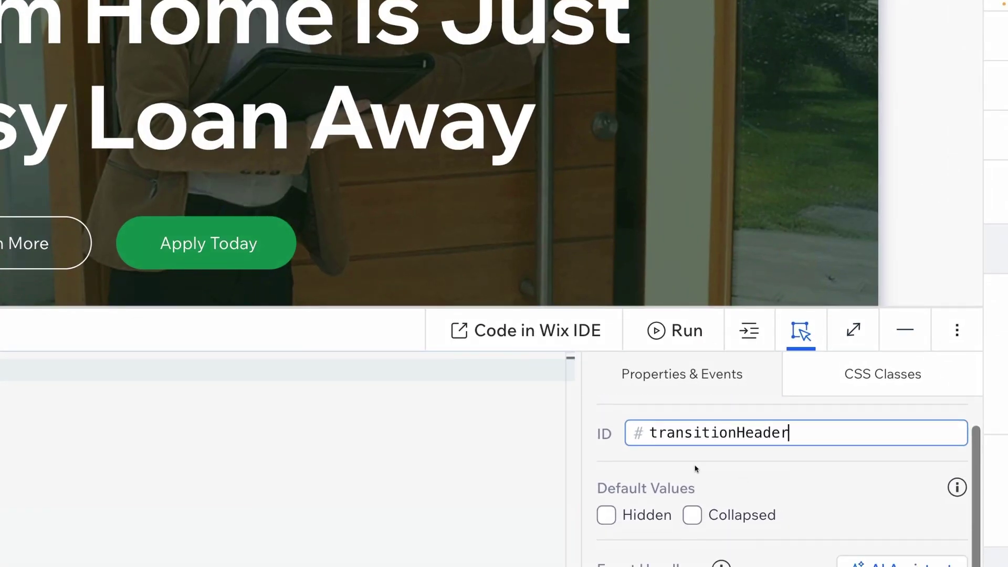
pyautogui.click(650, 433)
pyautogui.moveTo(650, 433); pyautogui.dragTo(732, 436)
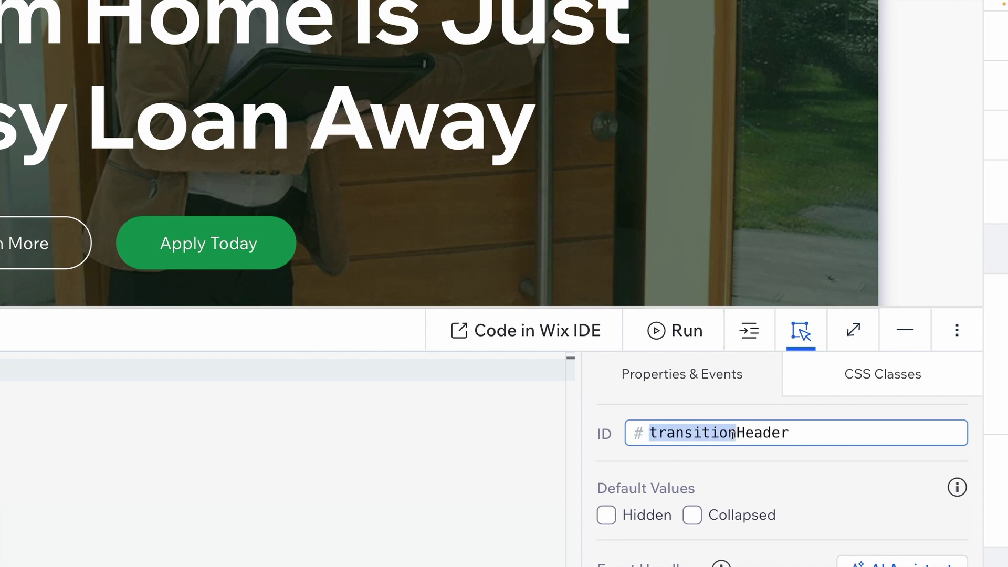
pyautogui.click(738, 433)
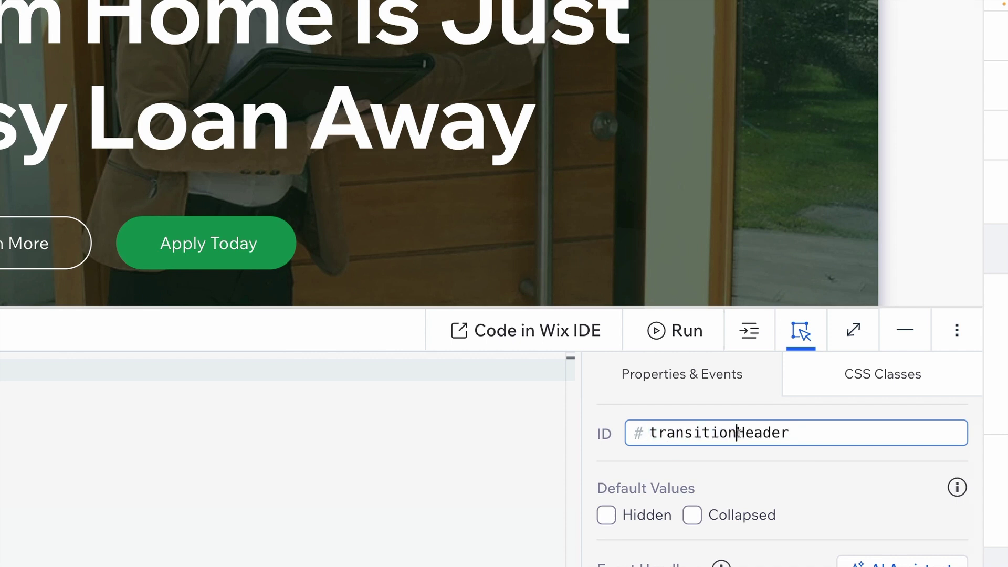
pyautogui.moveTo(735, 434); pyautogui.dragTo(741, 434)
pyautogui.click(762, 433)
pyautogui.moveTo(650, 433); pyautogui.dragTo(734, 434)
pyautogui.click(741, 433)
pyautogui.press('BackSpace')
pyautogui.moveTo(736, 433); pyautogui.dragTo(741, 433)
pyautogui.click(822, 433)
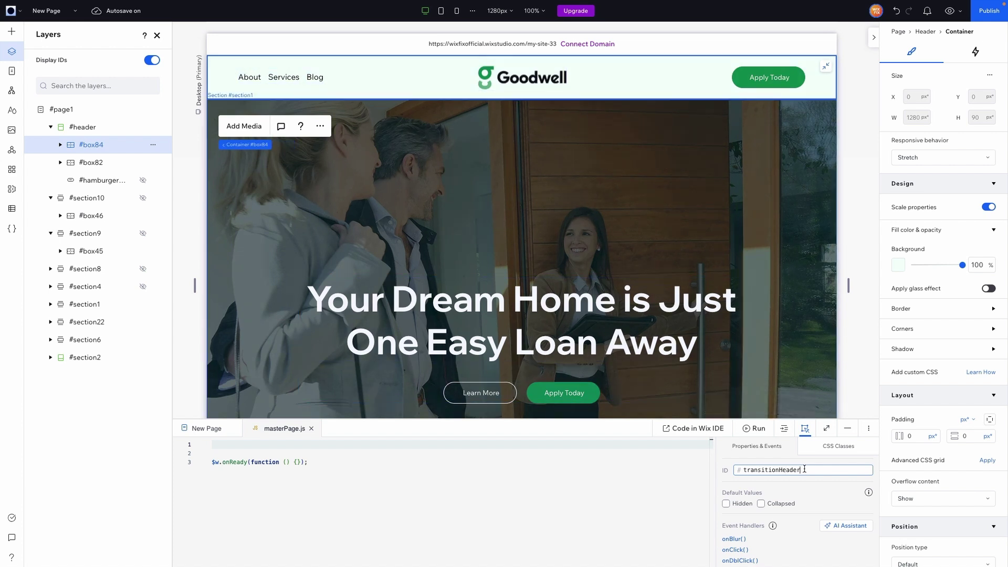
pyautogui.press('Return')
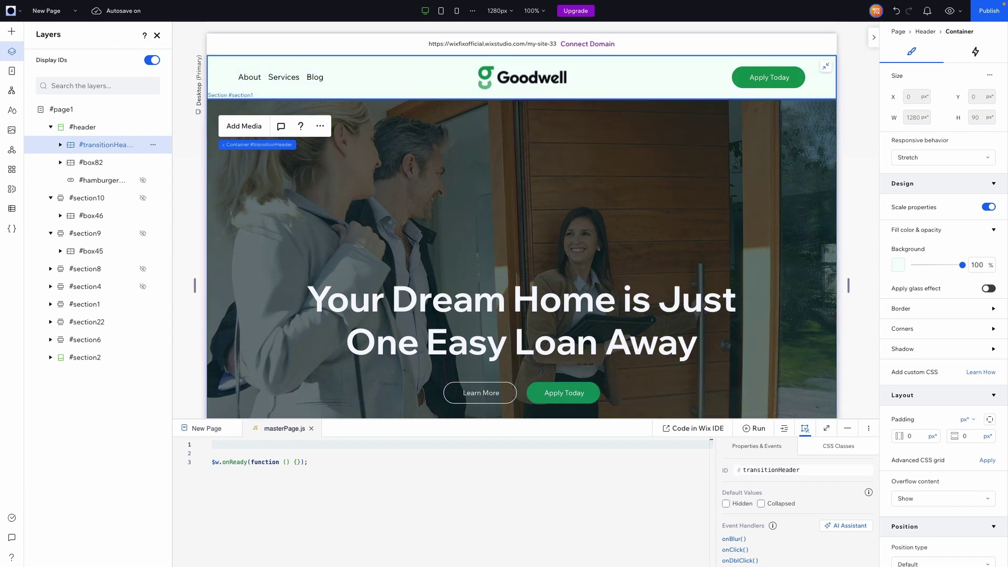
# - Rename the second header container box82 to defaultHeader
pyautogui.click(89, 164)
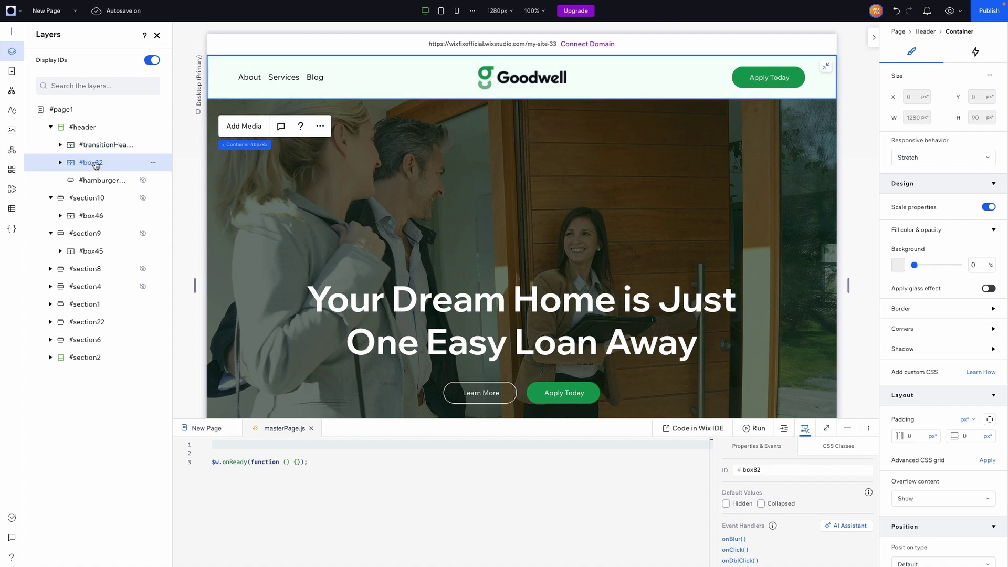
pyautogui.click(771, 470)
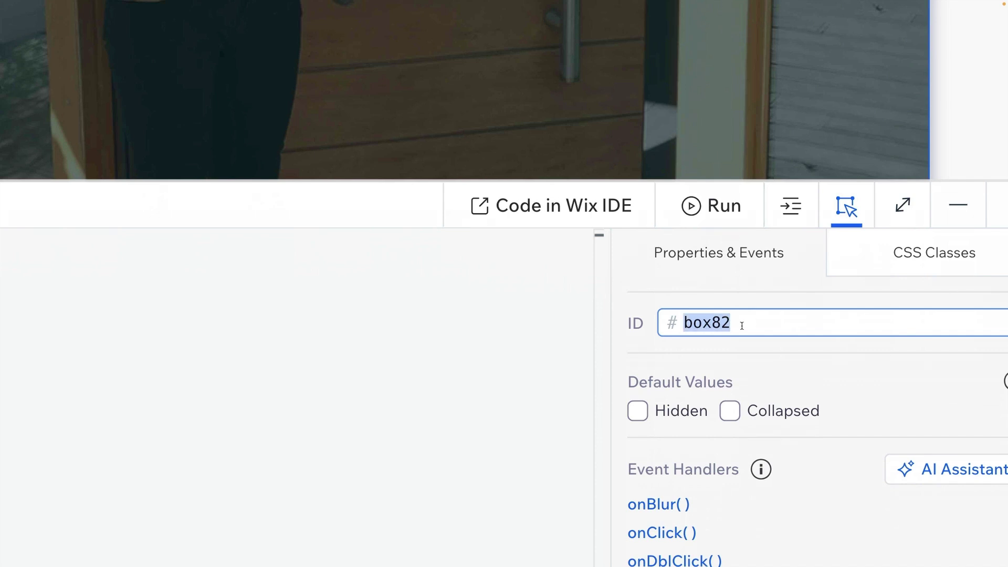
pyautogui.write('defaultHeader')
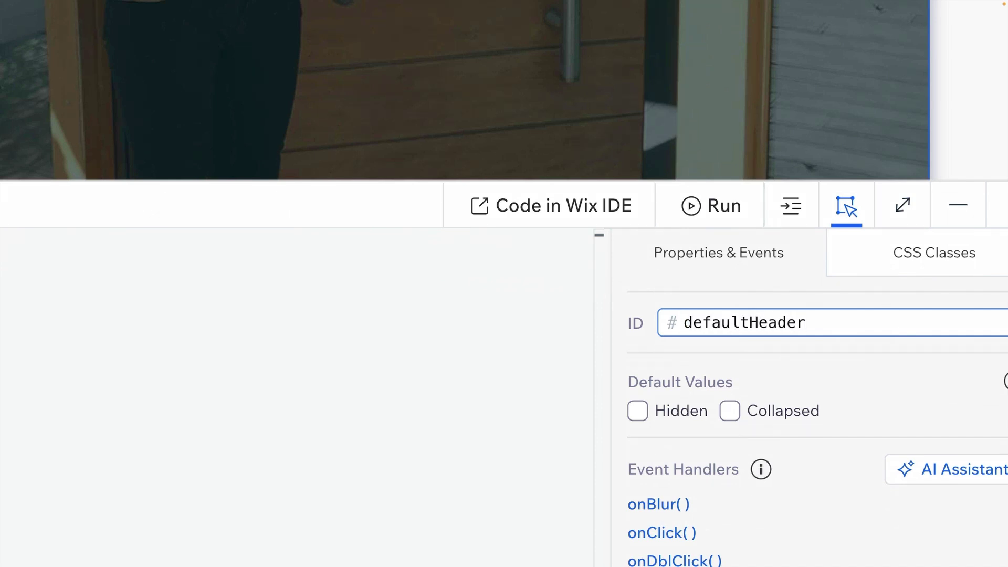
pyautogui.press('Return')
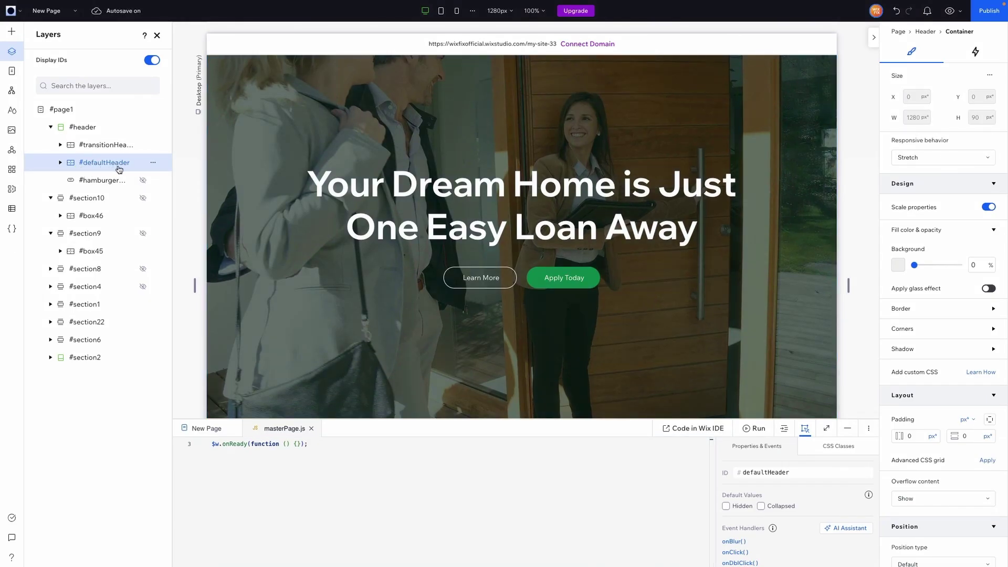
pyautogui.scroll(1, 279, 501)
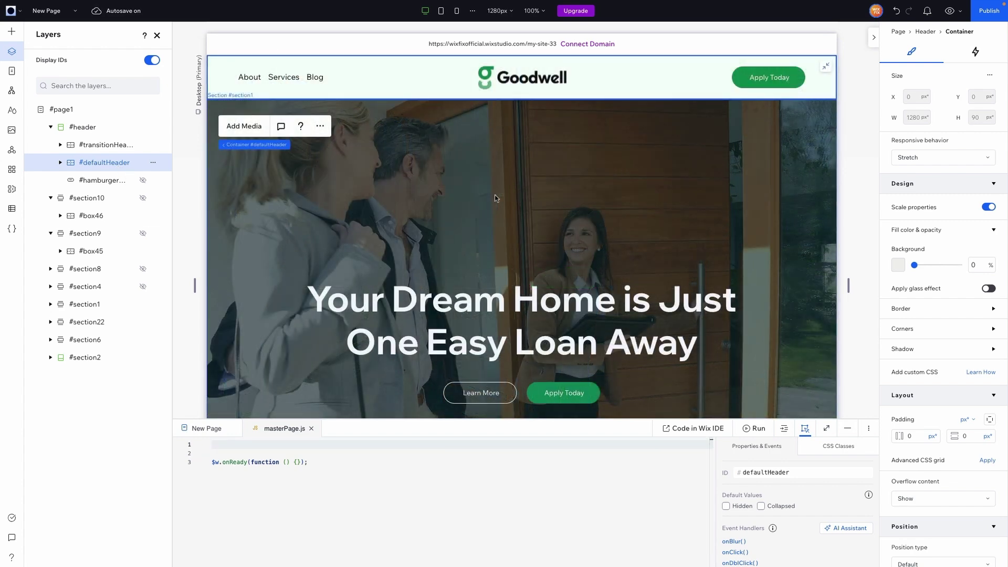
pyautogui.press('Escape')
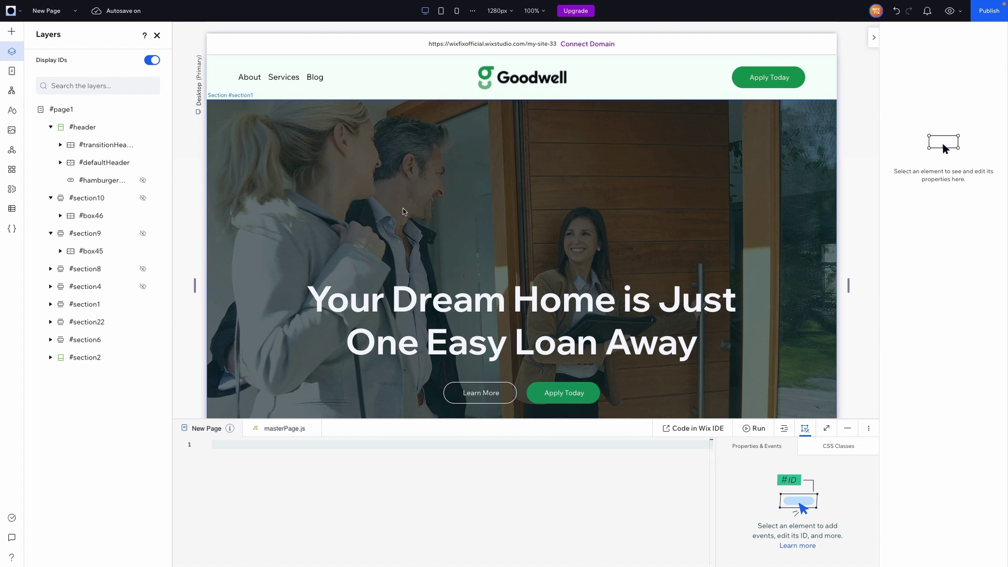
# - Change the hero section's ID to heroSection
pyautogui.click(458, 188)
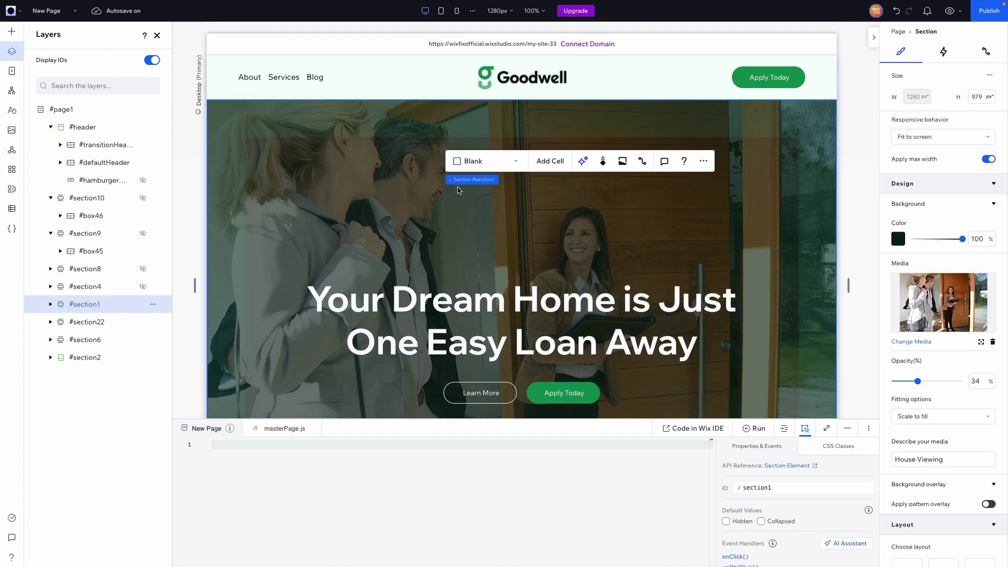
pyautogui.moveTo(483, 184)
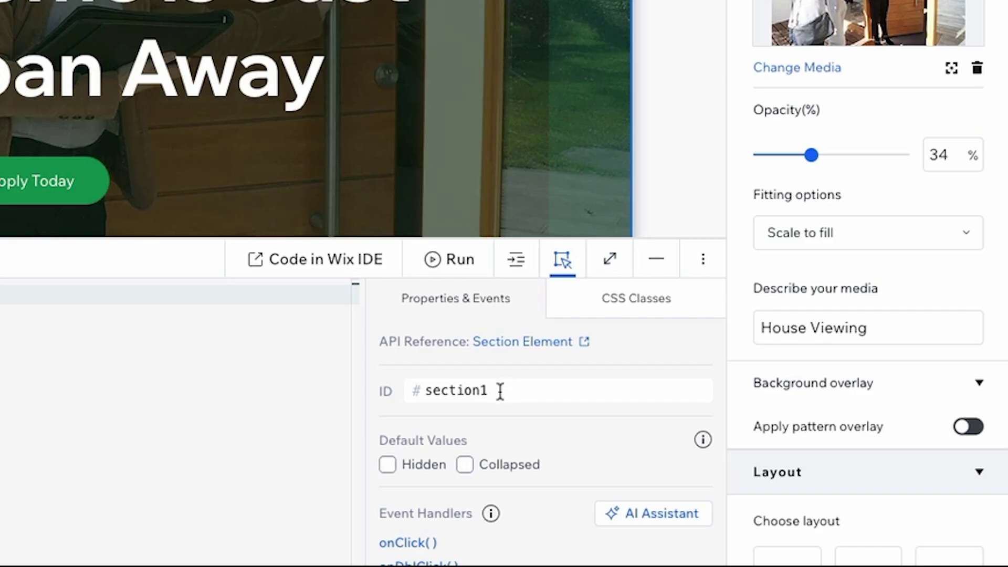
pyautogui.doubleClick(778, 488)
pyautogui.write('her')
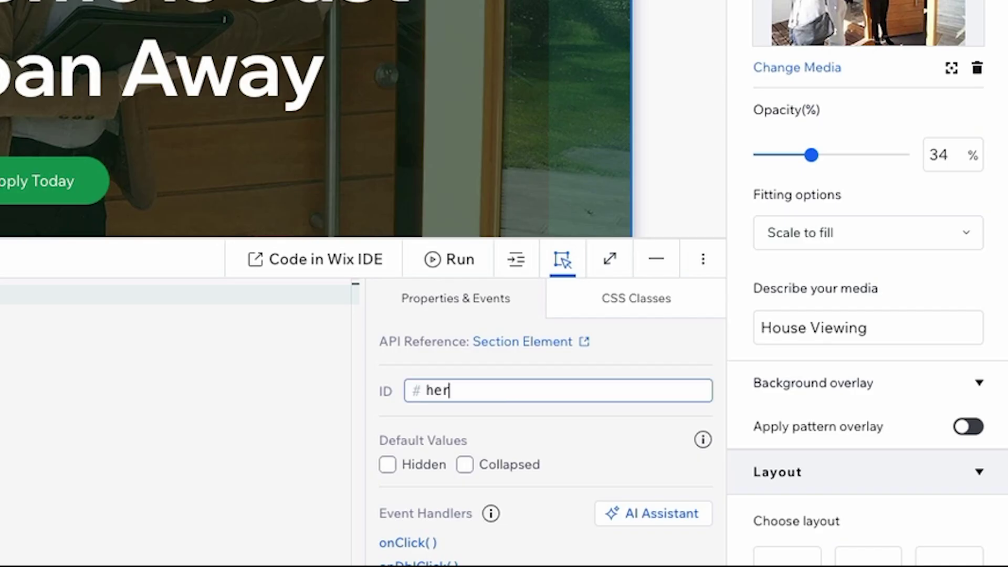
pyautogui.write('oSection')
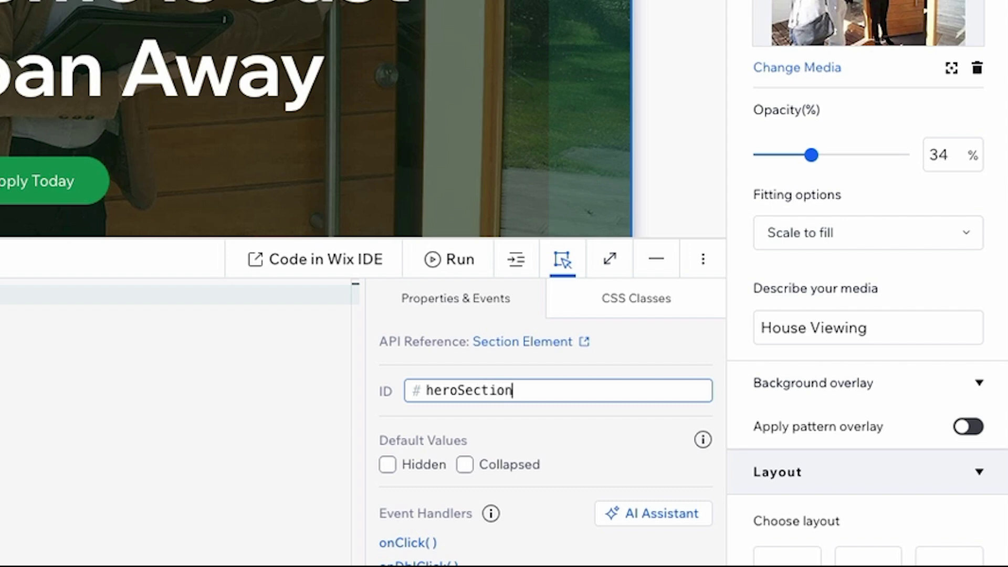
pyautogui.press('Return')
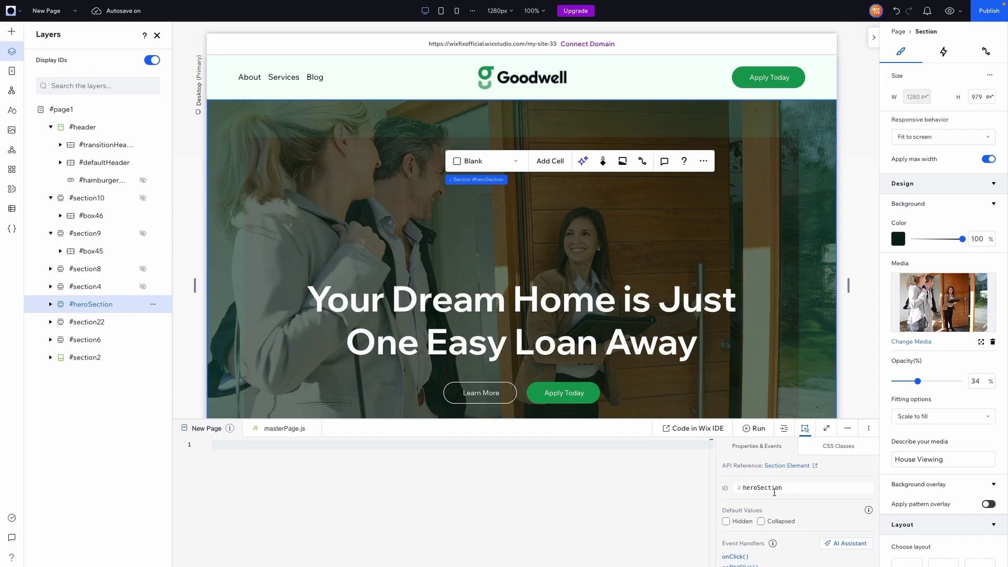
# - Set the section below the hero's ID to secondSection and collapse section10 and section9
pyautogui.scroll(-8, 352, 212)
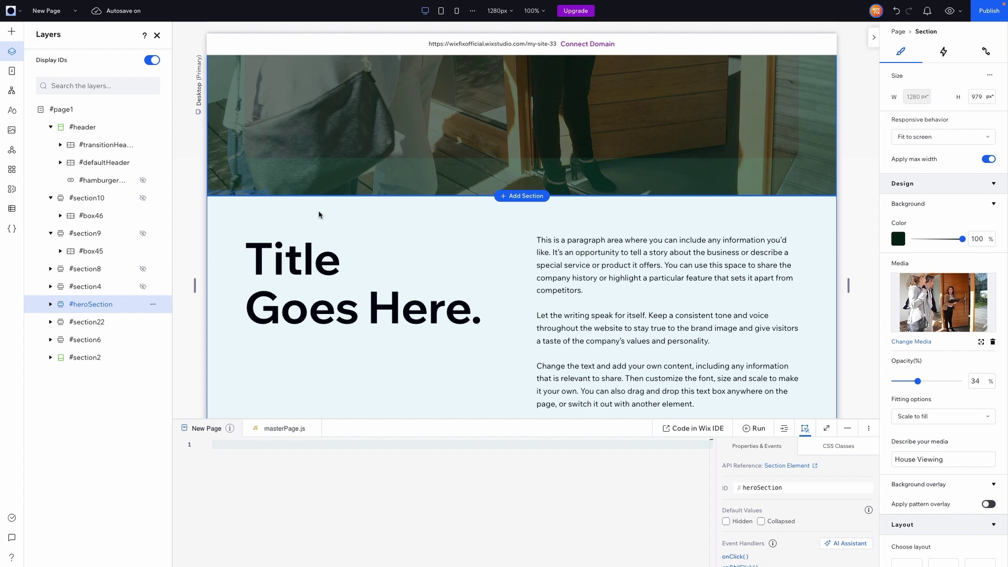
pyautogui.click(319, 214)
pyautogui.moveTo(261, 192)
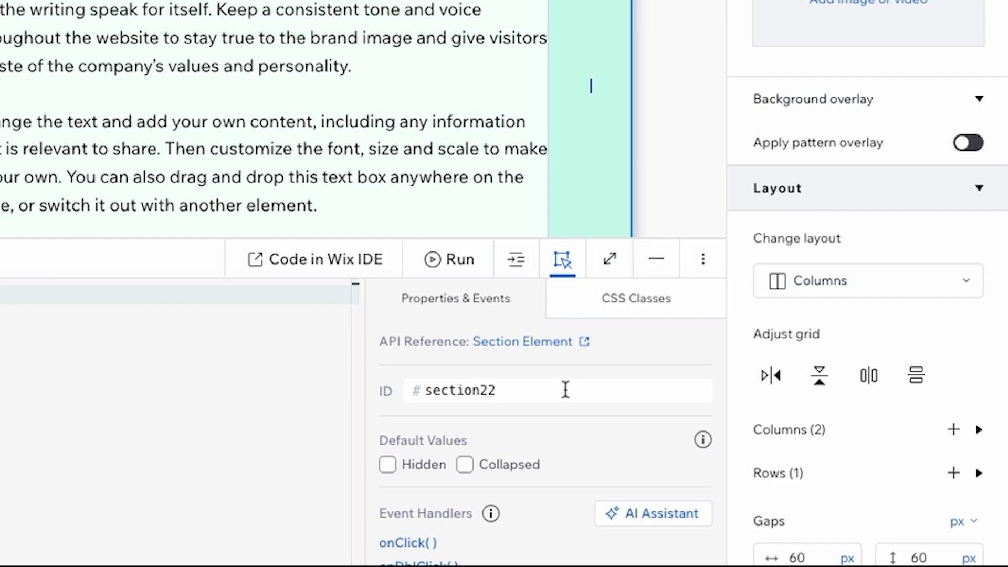
pyautogui.click(806, 486)
pyautogui.write('secd')
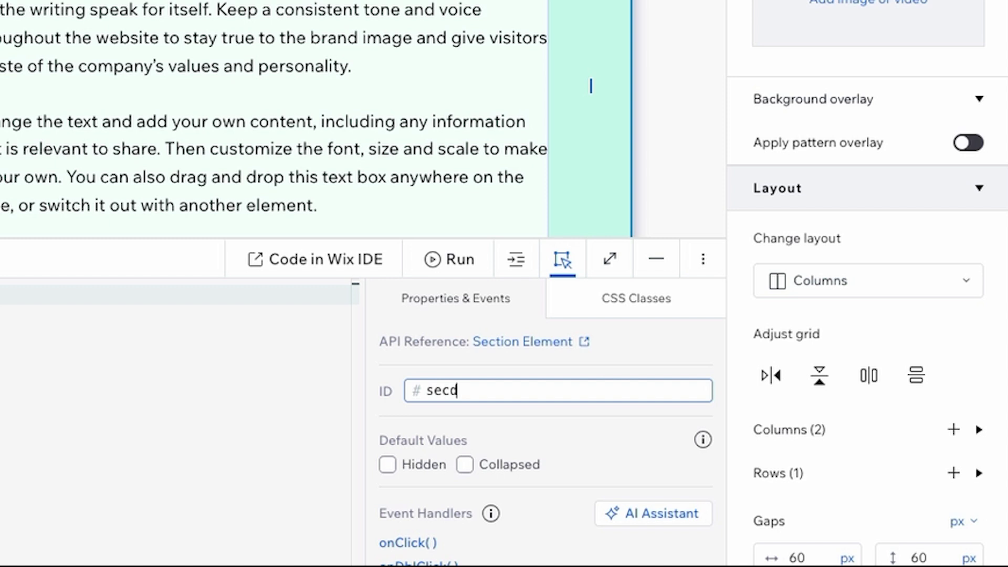
pyautogui.press('BackSpace')
pyautogui.write('ondSection')
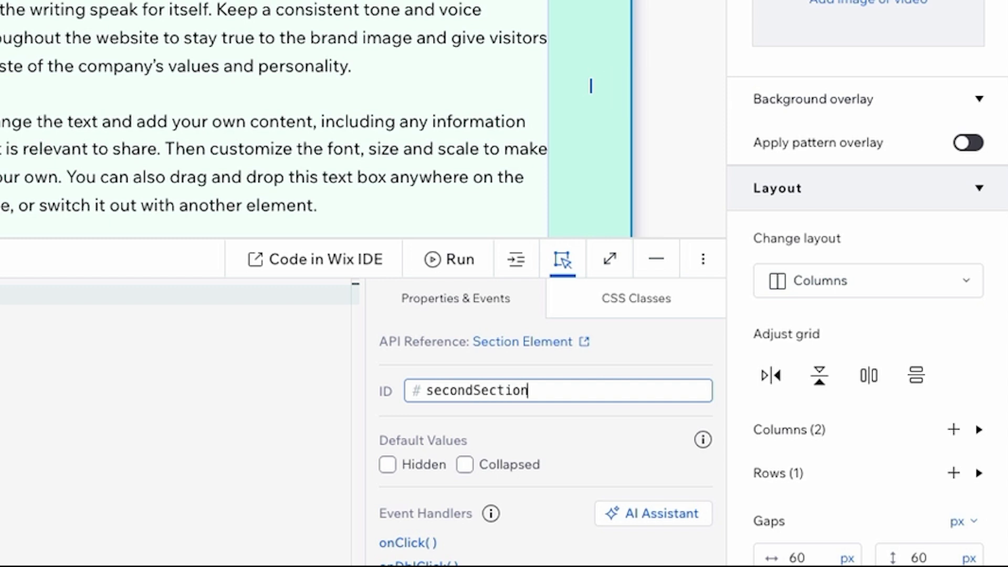
pyautogui.press('Return')
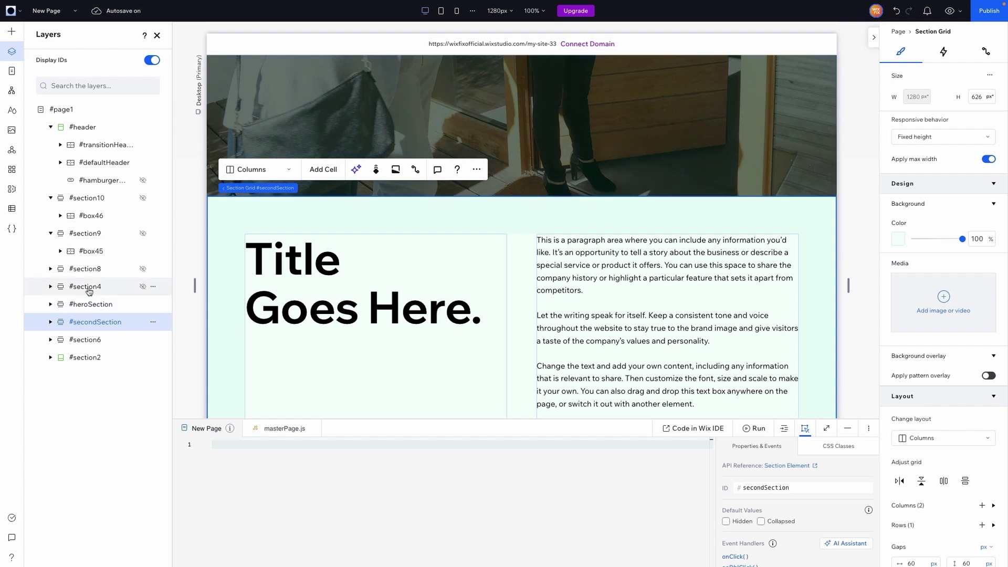
pyautogui.click(50, 198)
pyautogui.click(51, 216)
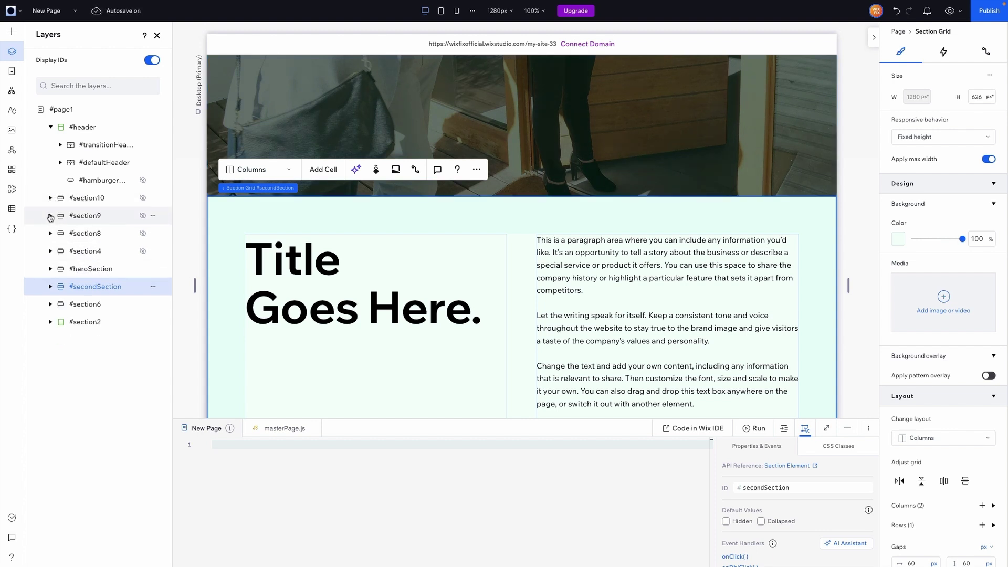
# - Move section4, section8, section9 and section10 lower so heroSection and secondSection follow the header
pyautogui.click(102, 252)
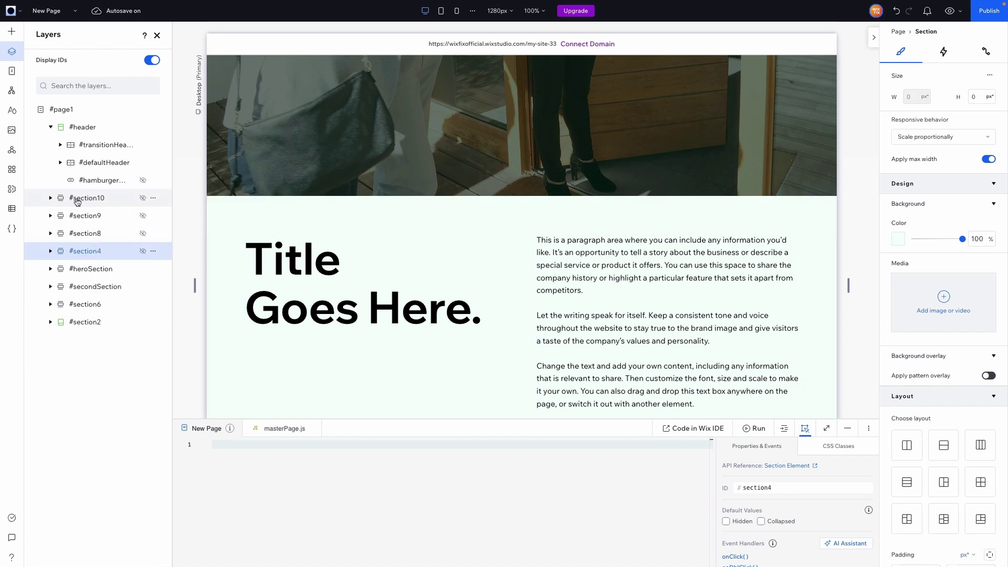
pyautogui.moveTo(90, 250); pyautogui.dragTo(84, 274)
pyautogui.moveTo(84, 216); pyautogui.dragTo(85, 311)
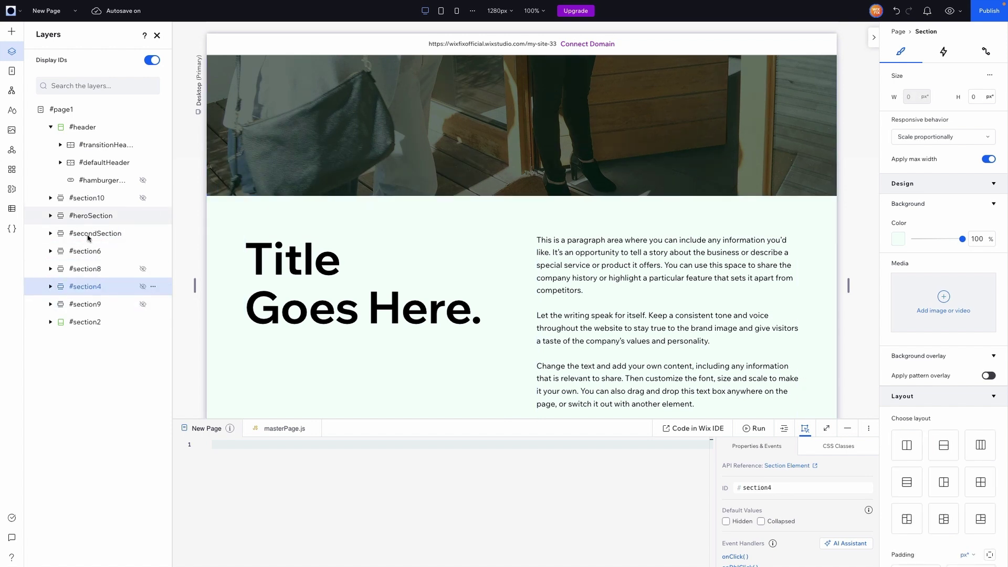
pyautogui.moveTo(86, 198); pyautogui.dragTo(84, 293)
pyautogui.click(51, 127)
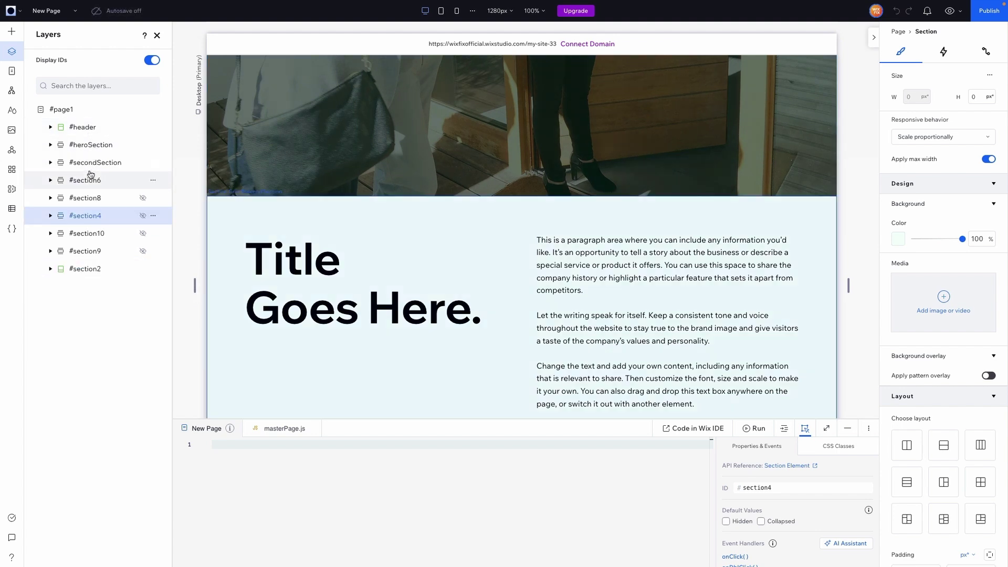
pyautogui.scroll(5, 451, 261)
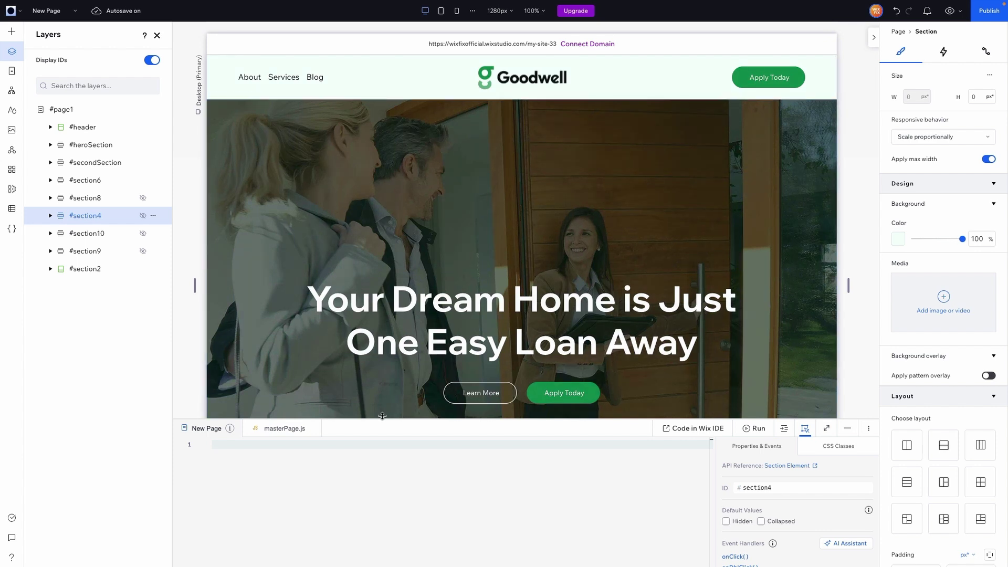
# - Select and expand #header, then begin masterPage.js with $w('#transitionHeader').hide();
pyautogui.click(82, 127)
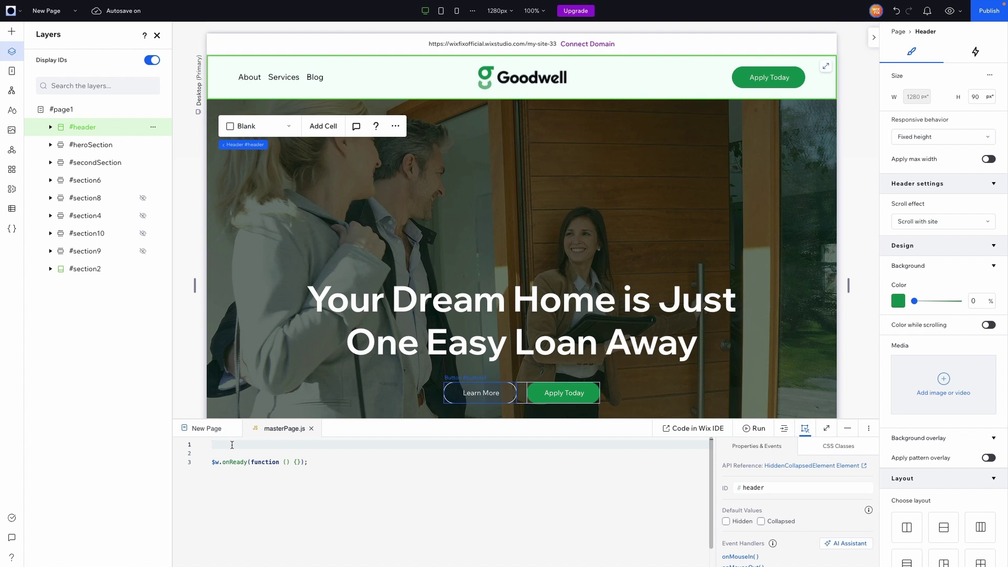
pyautogui.click(51, 127)
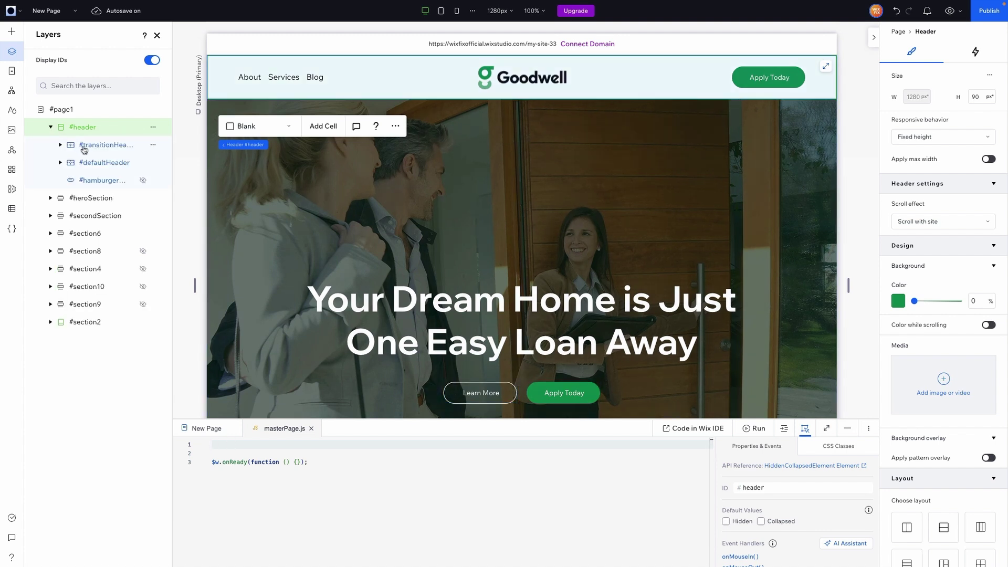
pyautogui.click(234, 445)
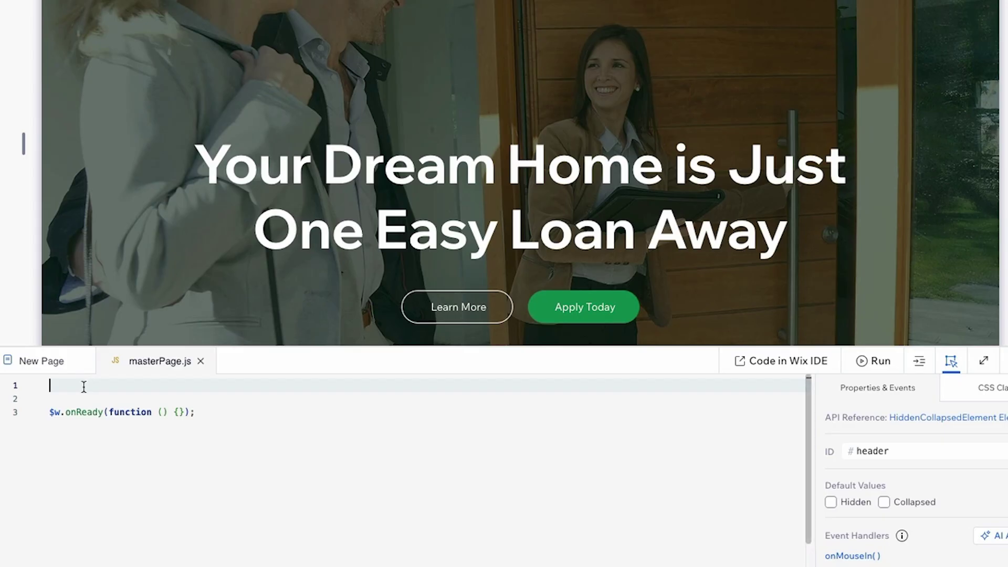
pyautogui.write('$')
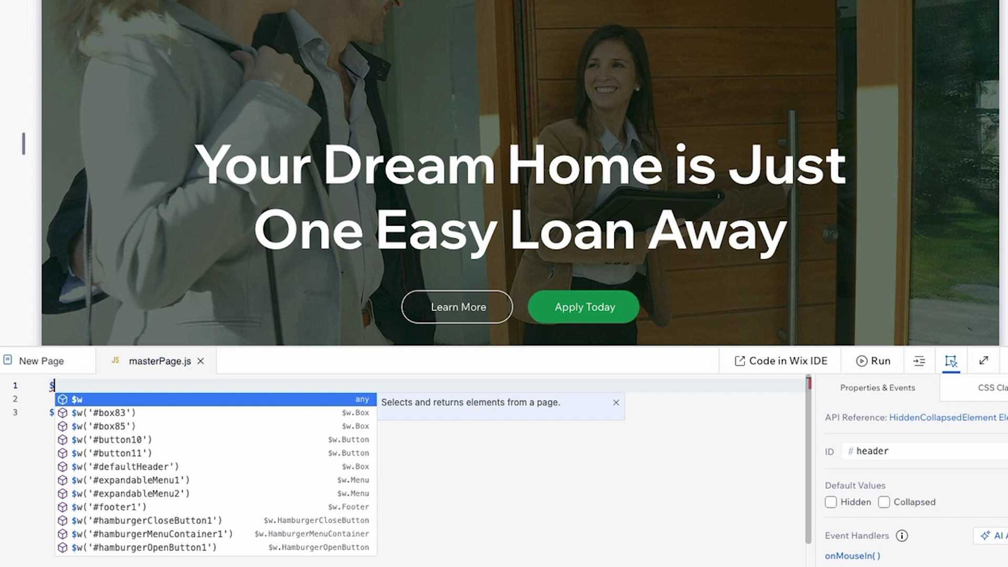
pyautogui.write('wtr')
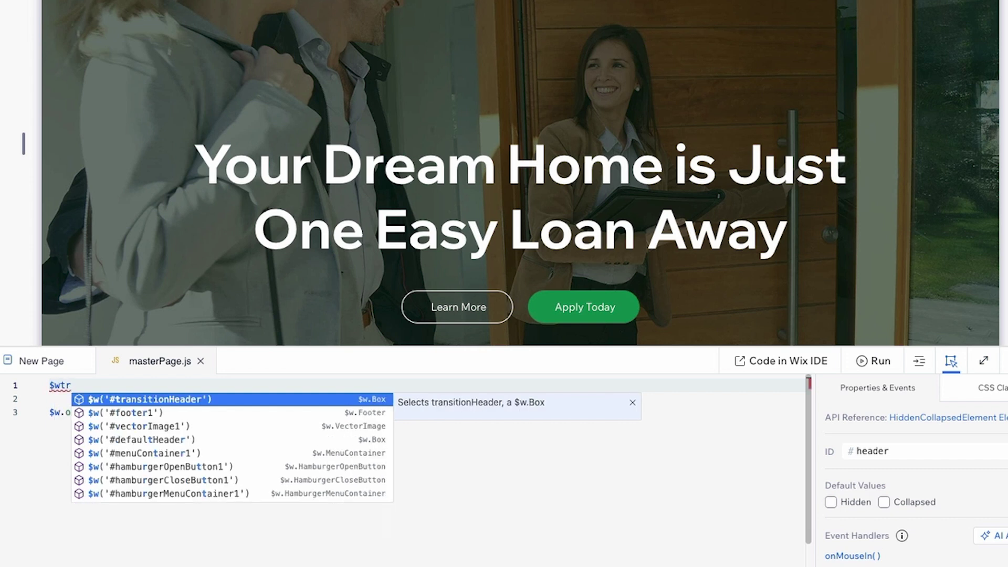
pyautogui.press('Return')
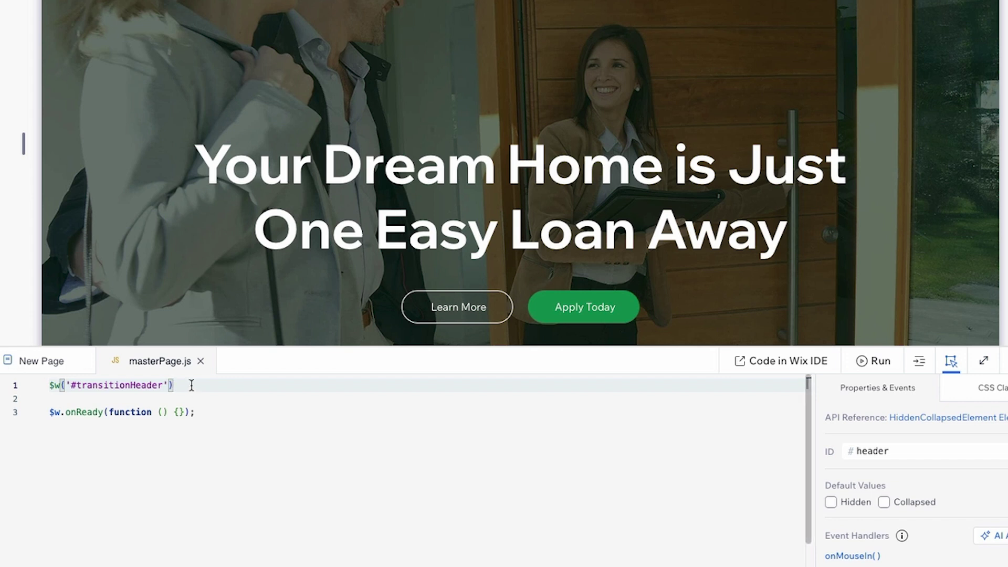
pyautogui.write('.hide')
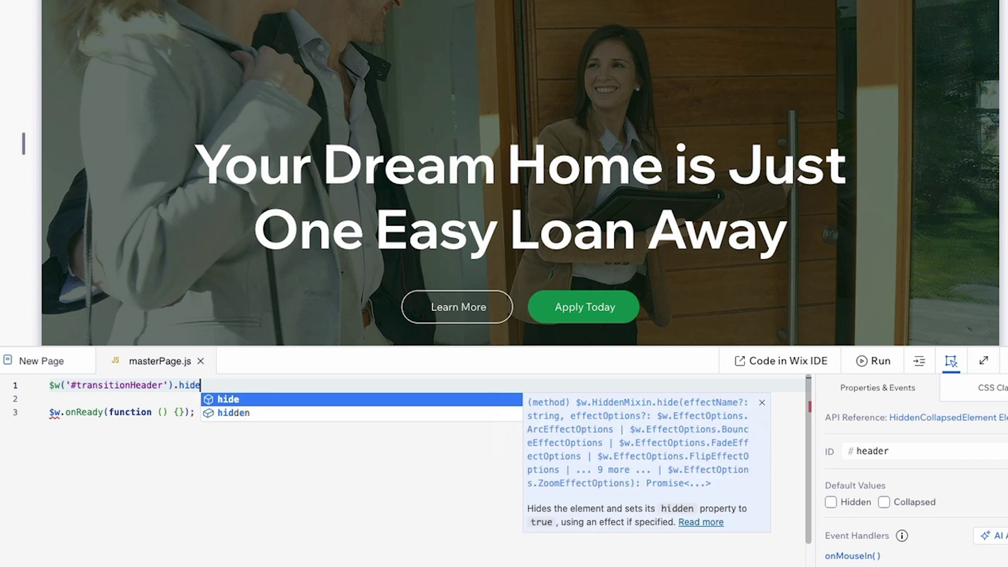
pyautogui.write('()')
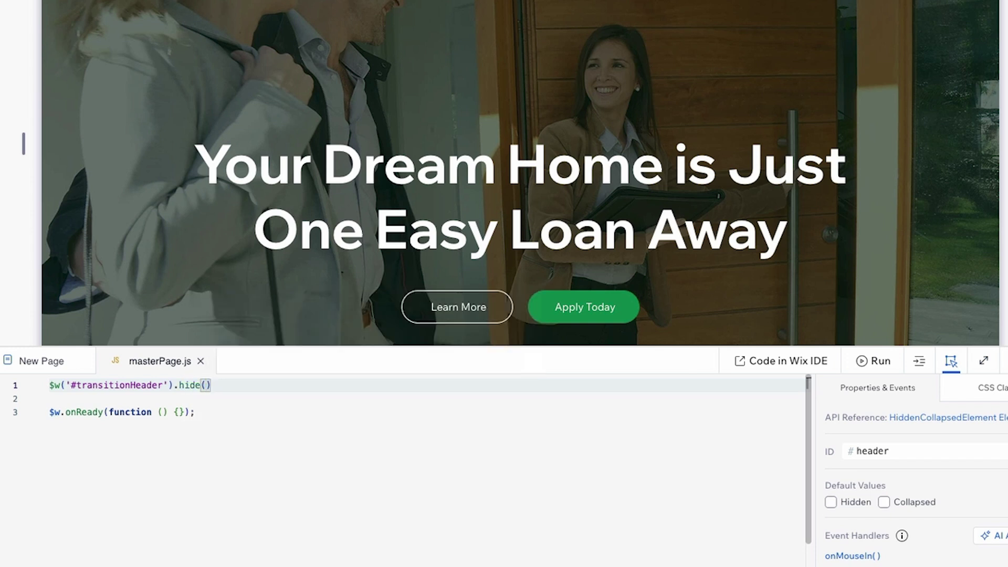
pyautogui.write(';')
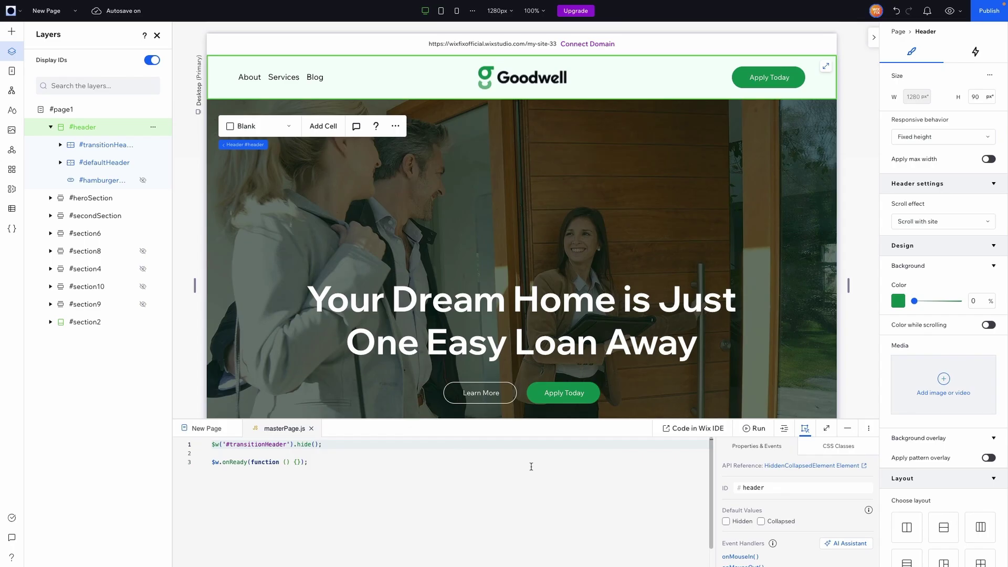
pyautogui.click(950, 12)
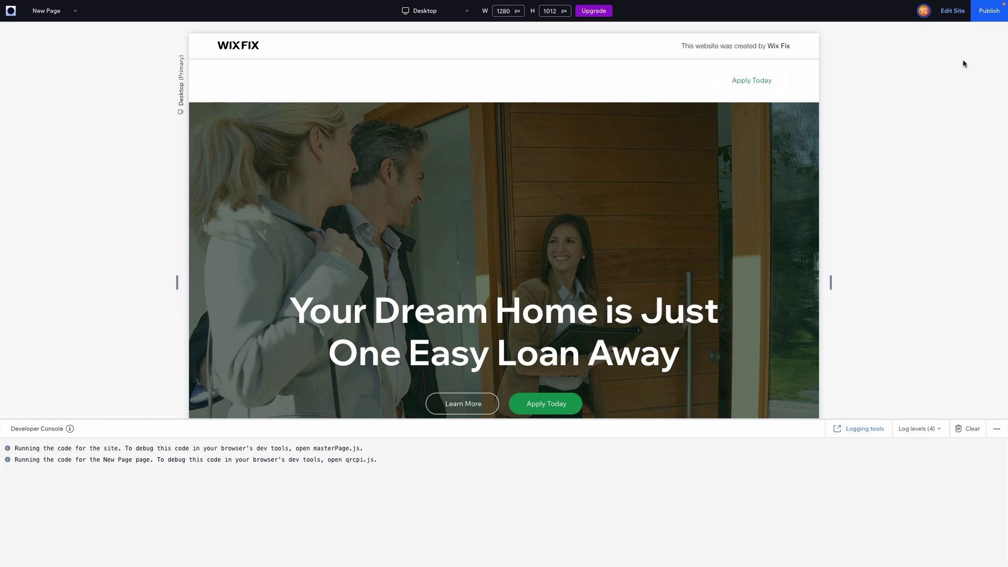
pyautogui.click(952, 11)
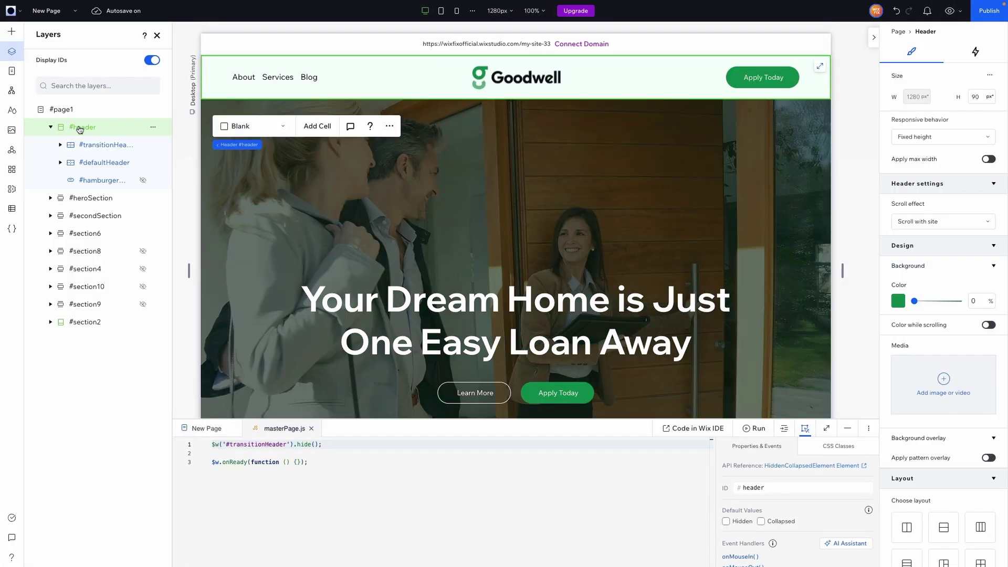
# - Give the header the Freeze scroll effect with Next section overlap and check it in preview
pyautogui.click(924, 221)
pyautogui.click(919, 222)
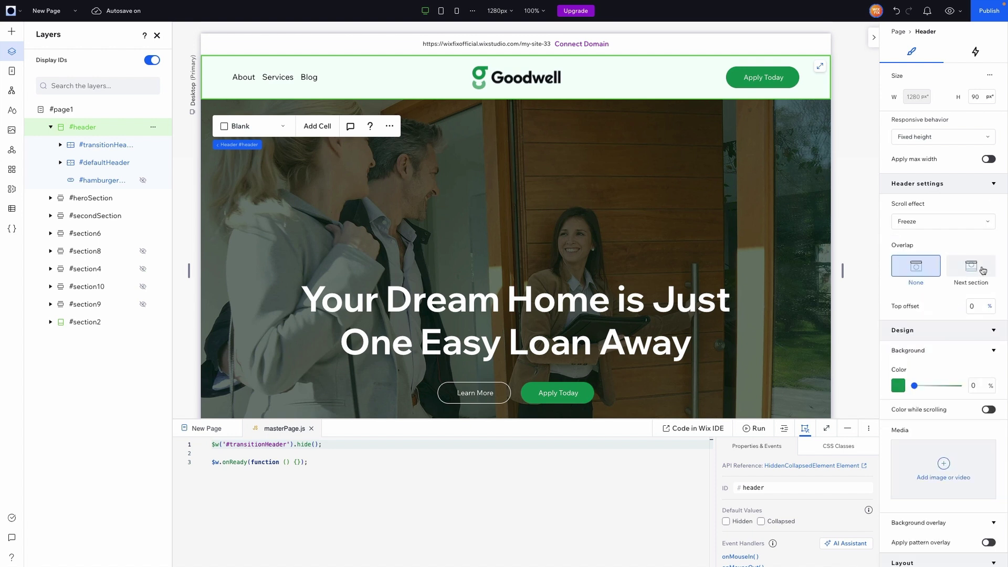
pyautogui.click(982, 270)
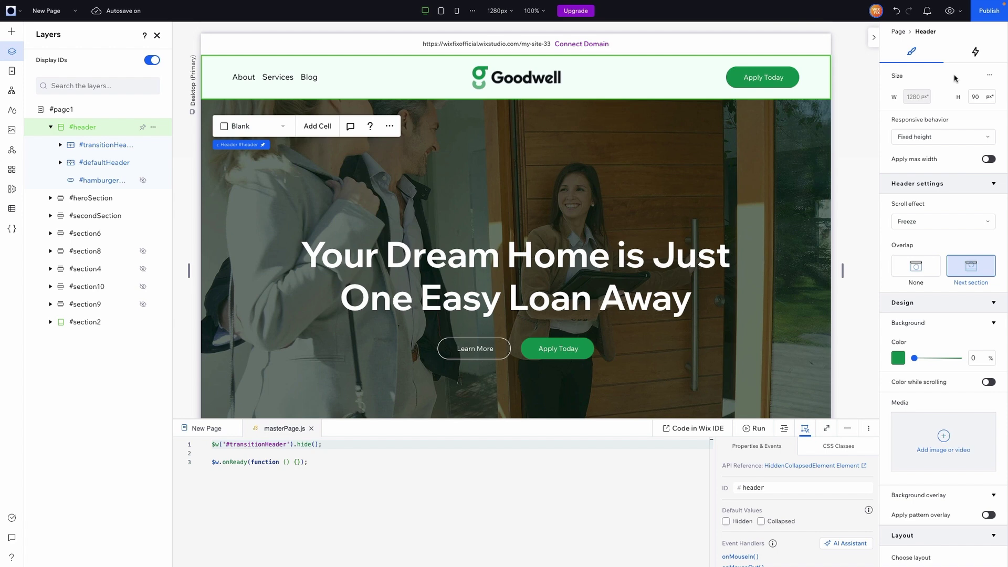
pyautogui.click(950, 11)
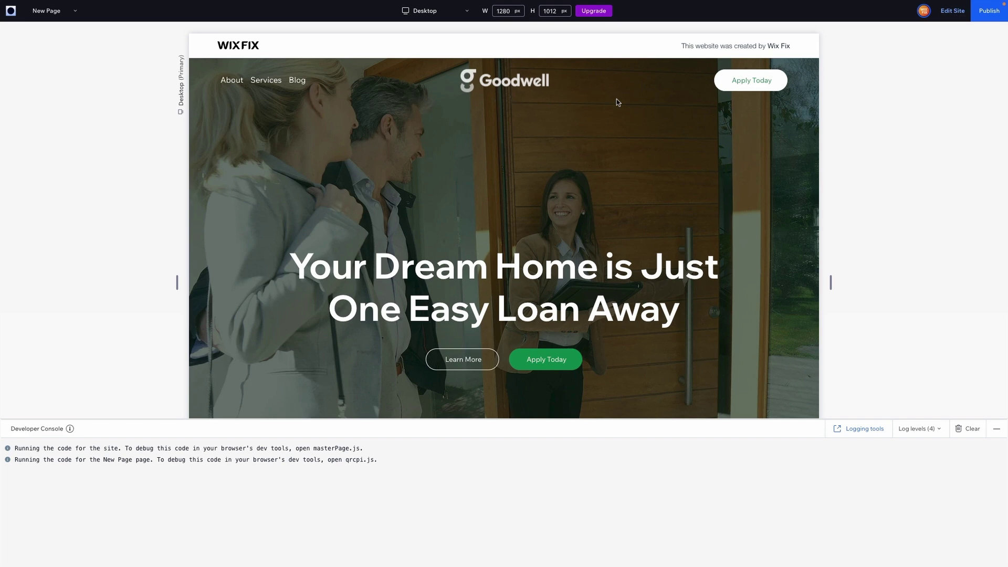
pyautogui.click(953, 11)
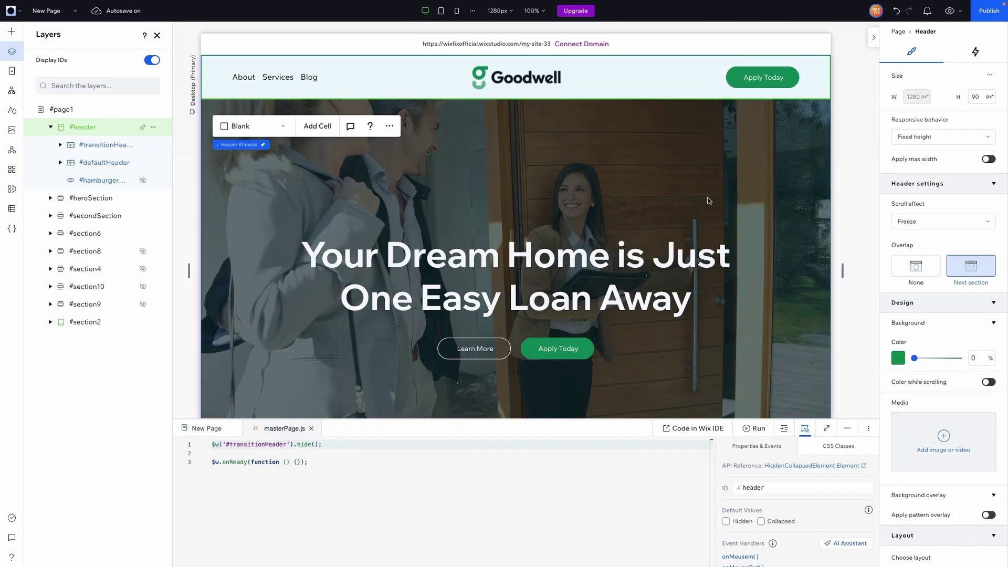
# - Collapse the code panel, deselect the header, and scroll through the page to inspect its layers
pyautogui.scroll(-3, 715, 167)
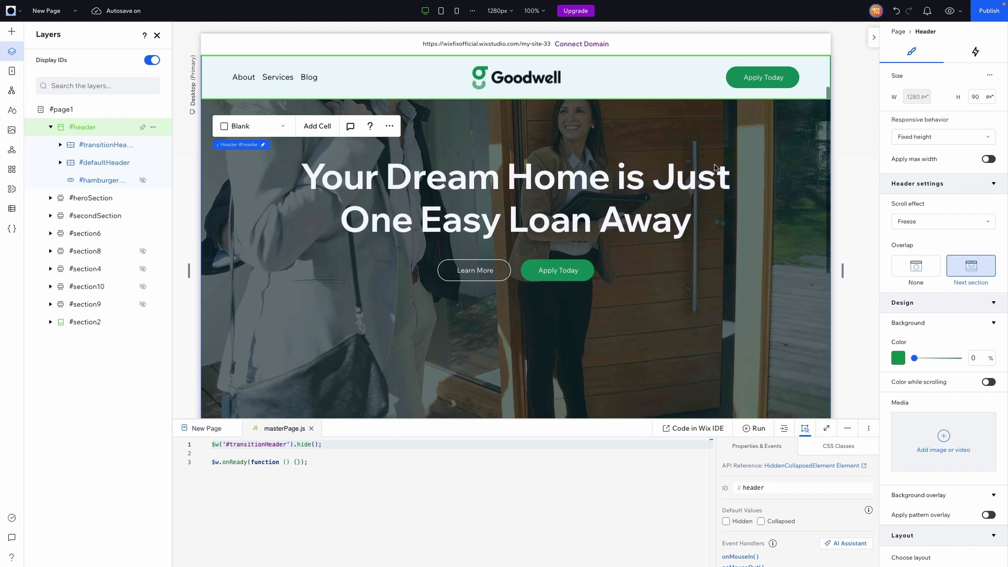
pyautogui.scroll(-1, 716, 168)
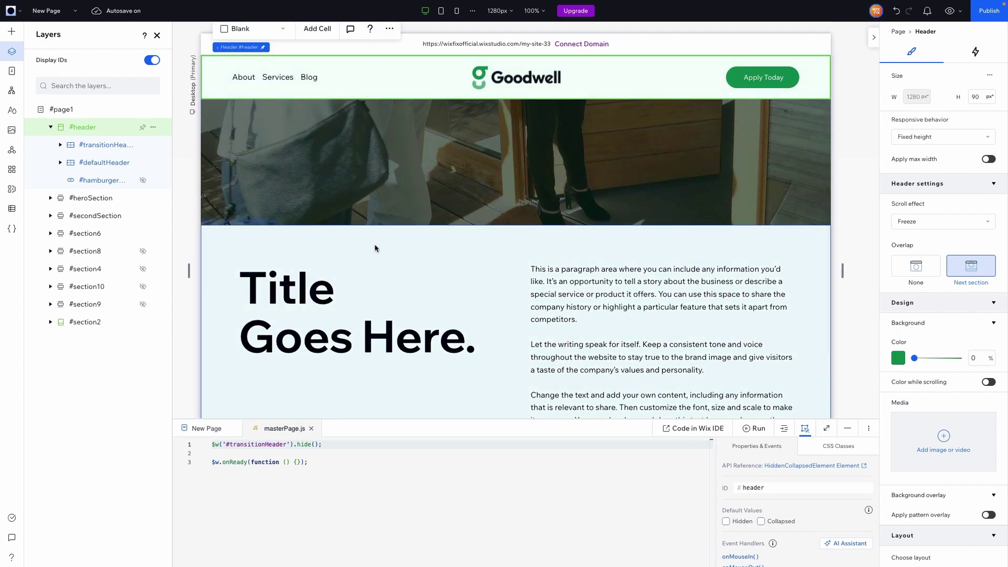
pyautogui.scroll(1, 375, 247)
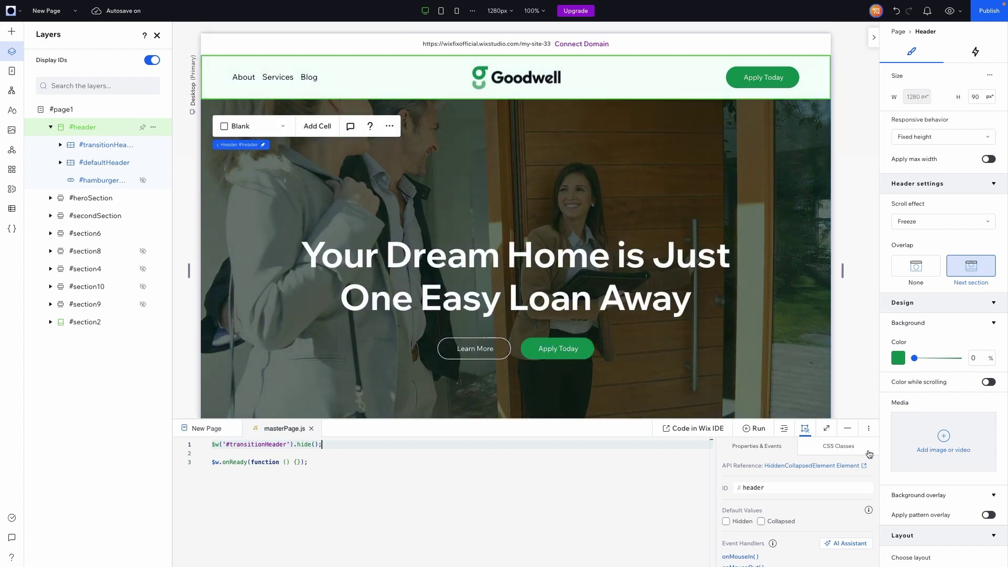
pyautogui.click(847, 429)
pyautogui.scroll(-4, 707, 287)
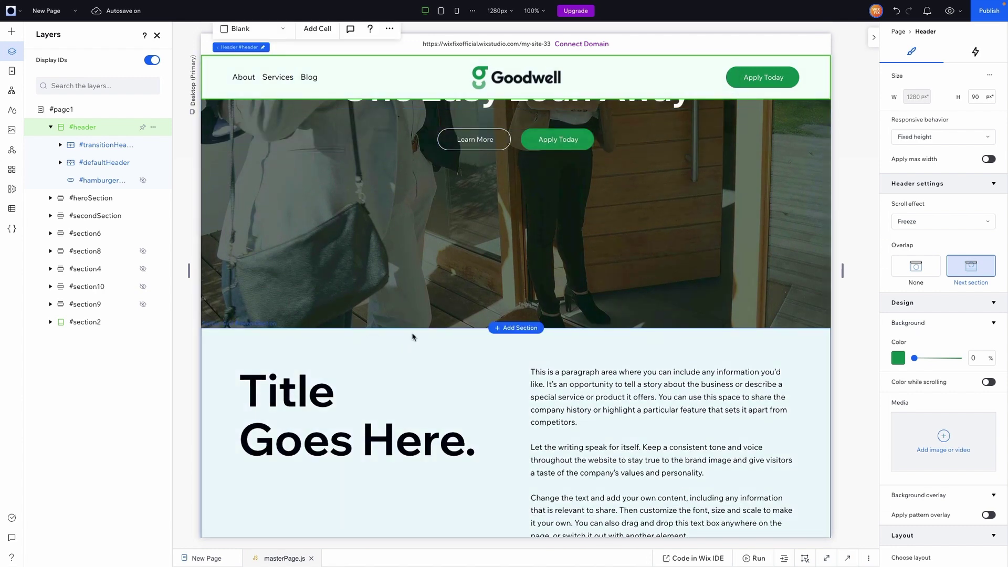
pyautogui.press('Escape')
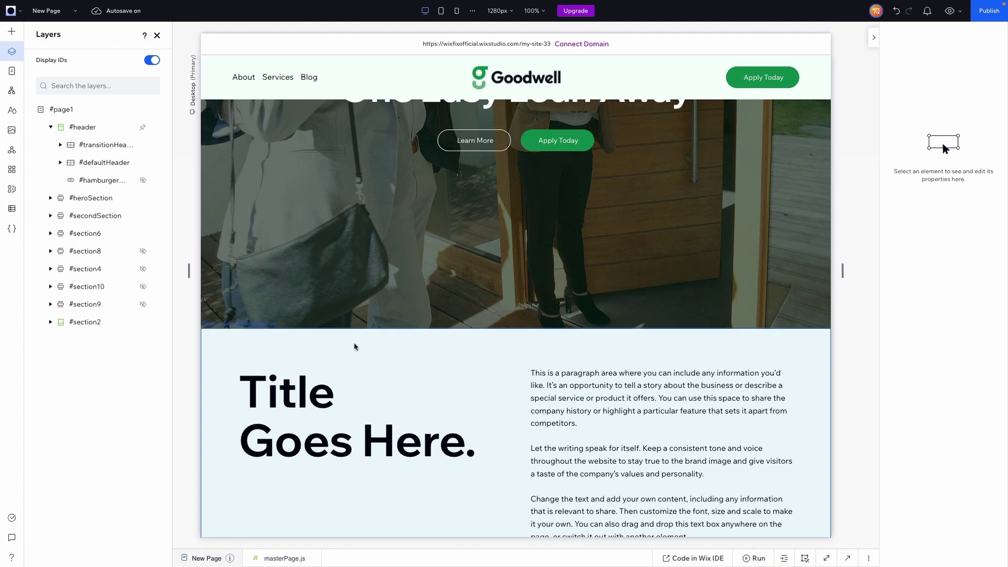
pyautogui.scroll(4, 354, 346)
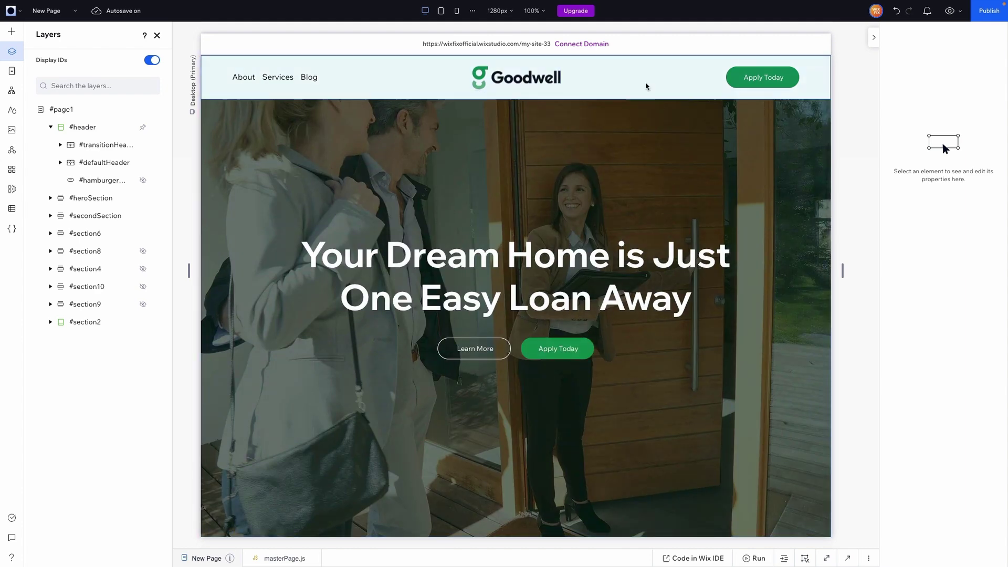
pyautogui.scroll(-3, 758, 138)
# - Write a secondSection onViewportEnter handler running $w('#transitionHeader').show(); and cut it from the page code
pyautogui.click(304, 368)
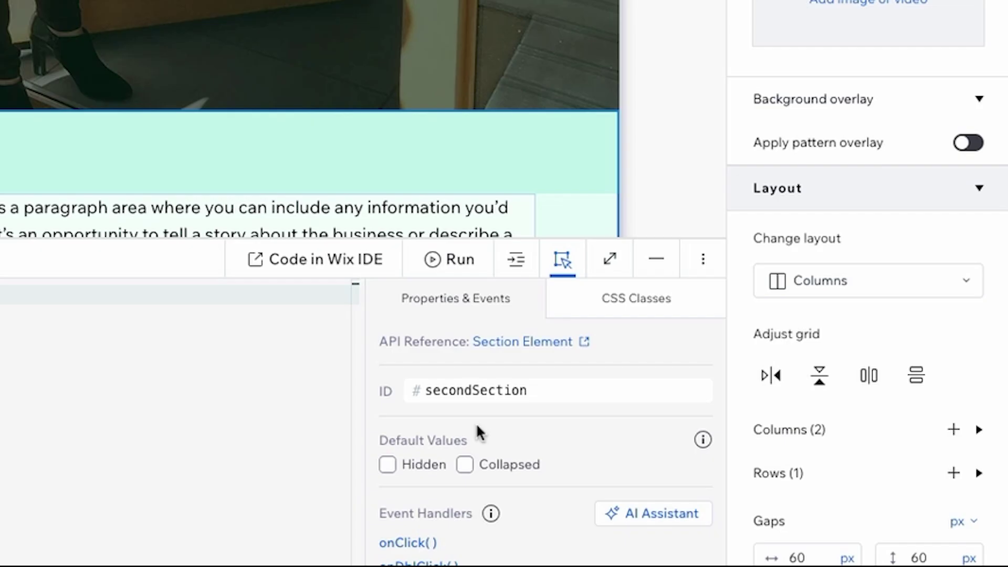
pyautogui.scroll(-2, 766, 502)
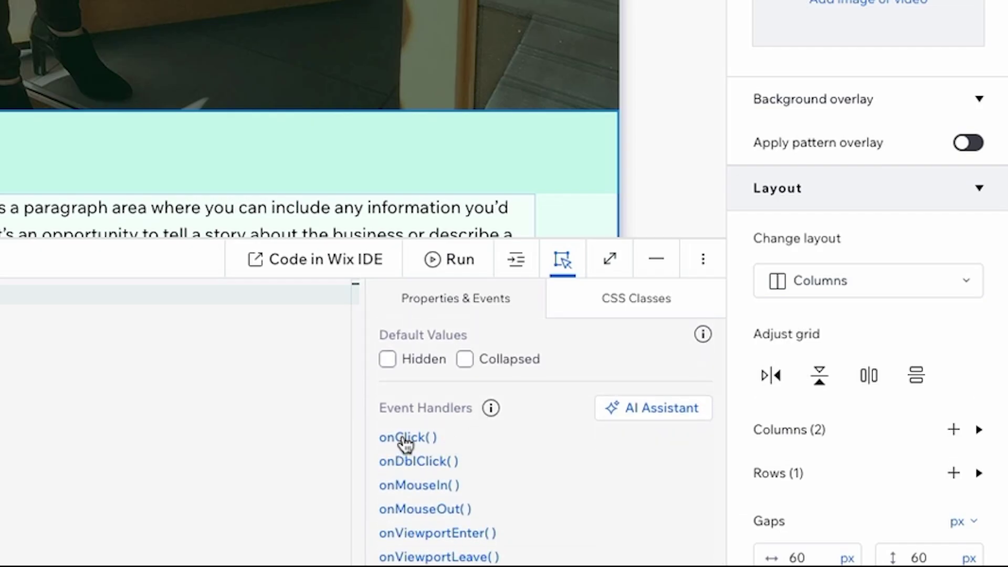
pyautogui.click(410, 534)
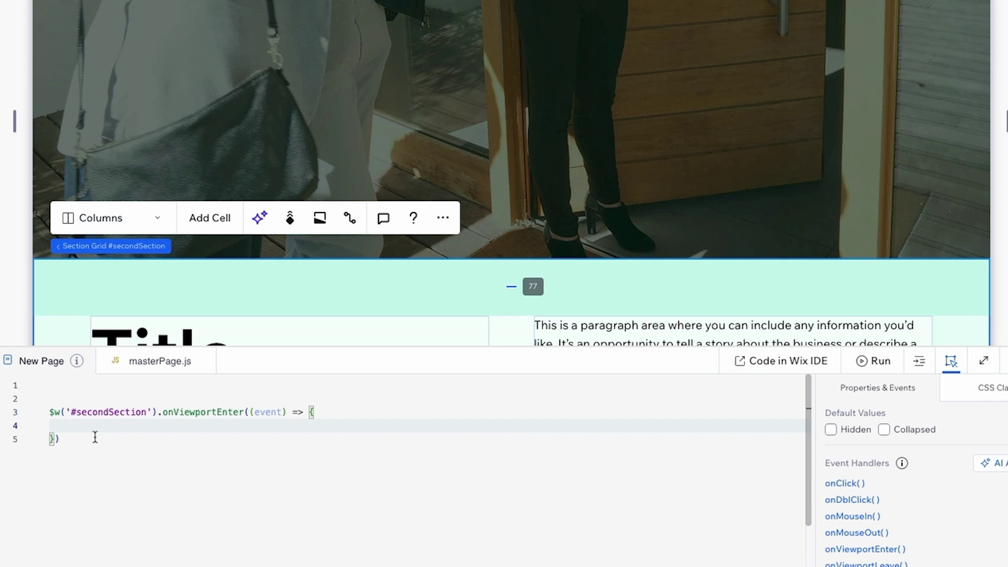
pyautogui.write('$')
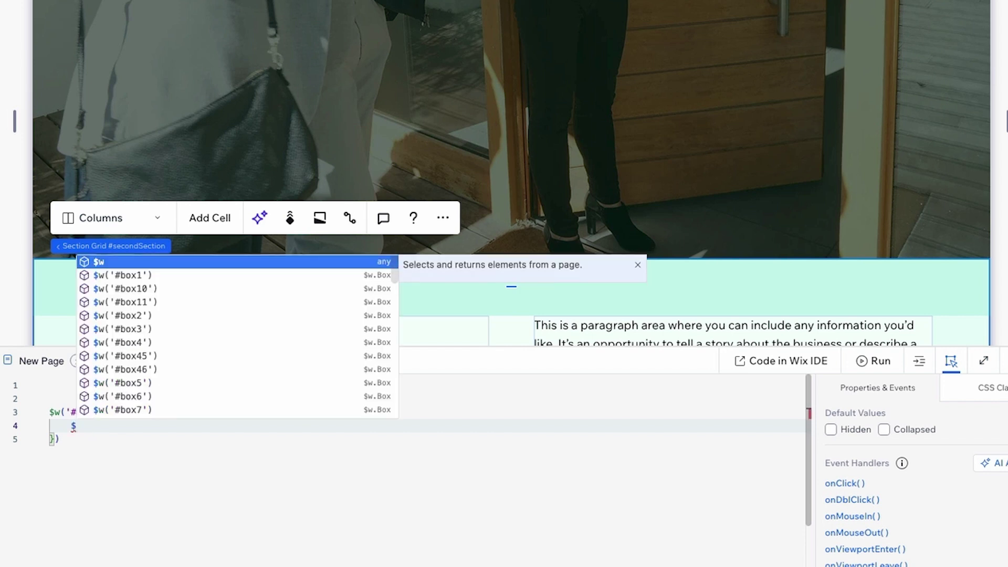
pyautogui.write("w('#tr")
pyautogui.press('Return')
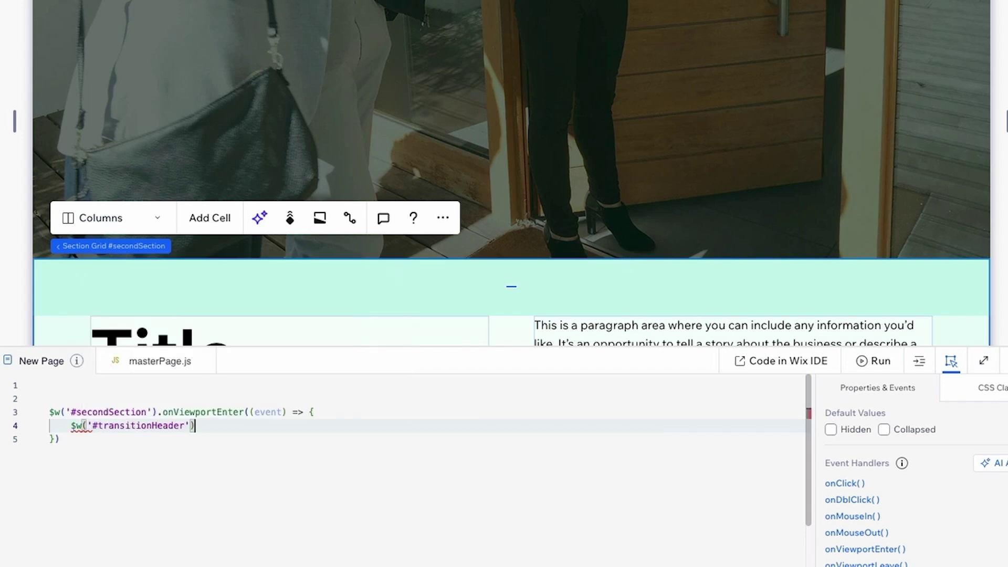
pyautogui.write('.show')
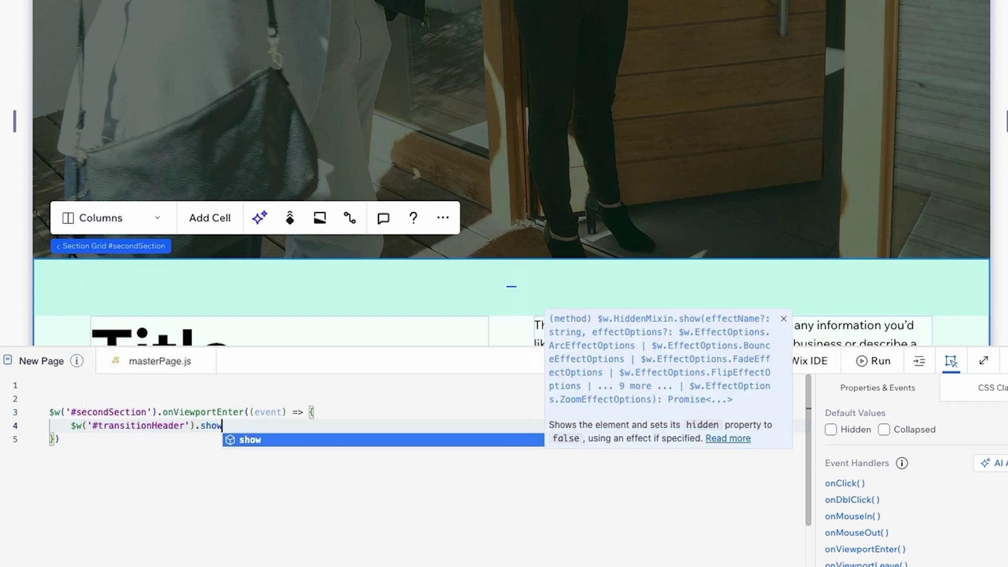
pyautogui.write('();')
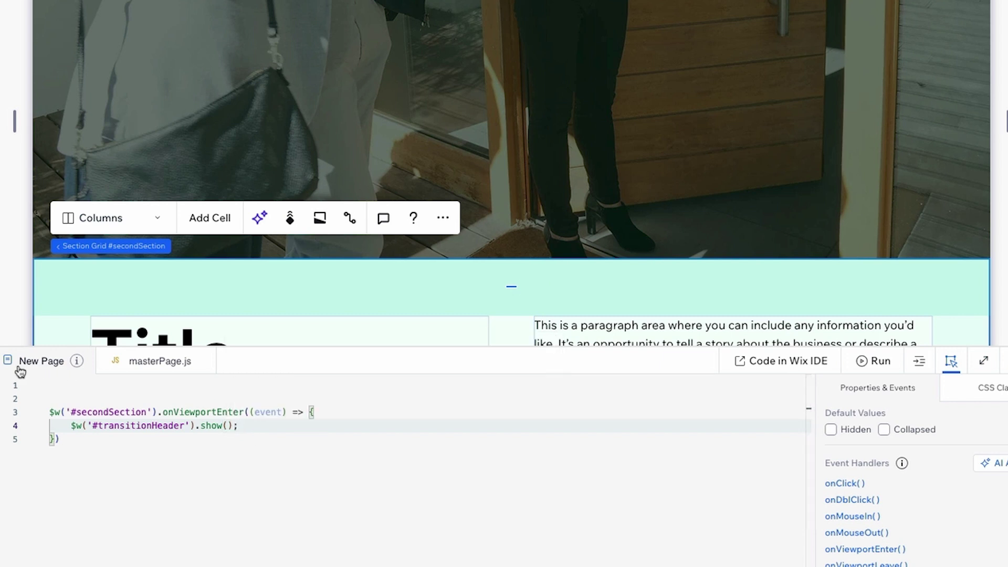
pyautogui.moveTo(90, 446); pyautogui.dragTo(51, 399)
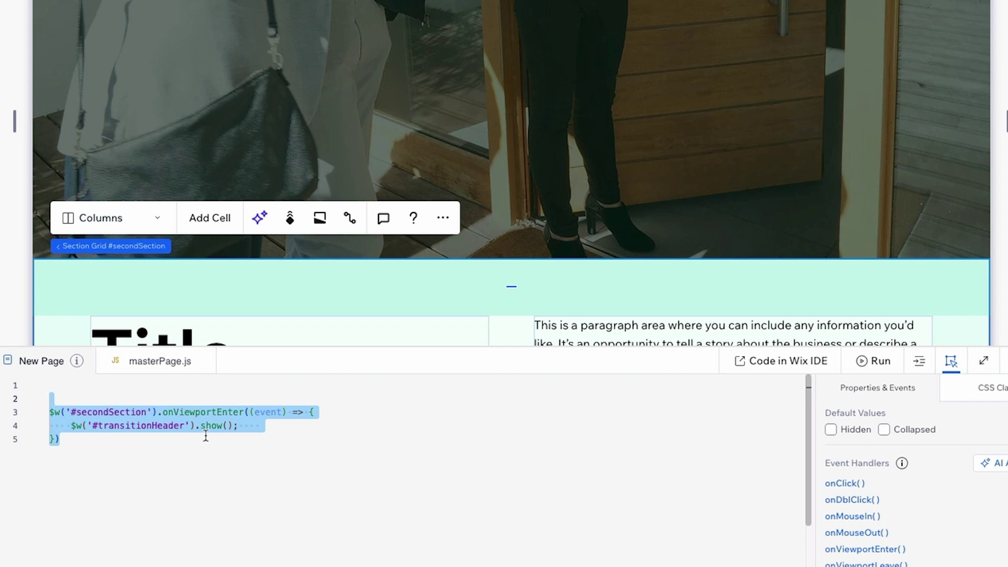
pyautogui.hotkey('ctrl', 'x')
# - Paste the secondSection handler into masterPage.js below $w.onReady and preview the site
pyautogui.click(152, 364)
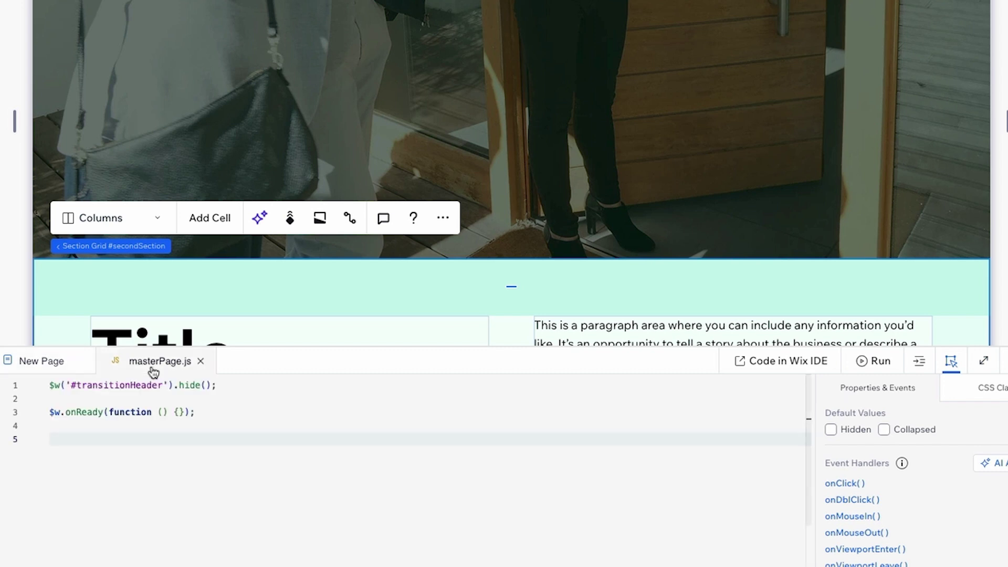
pyautogui.hotkey('ctrl', 'v')
pyautogui.click(52, 439)
pyautogui.press('BackSpace')
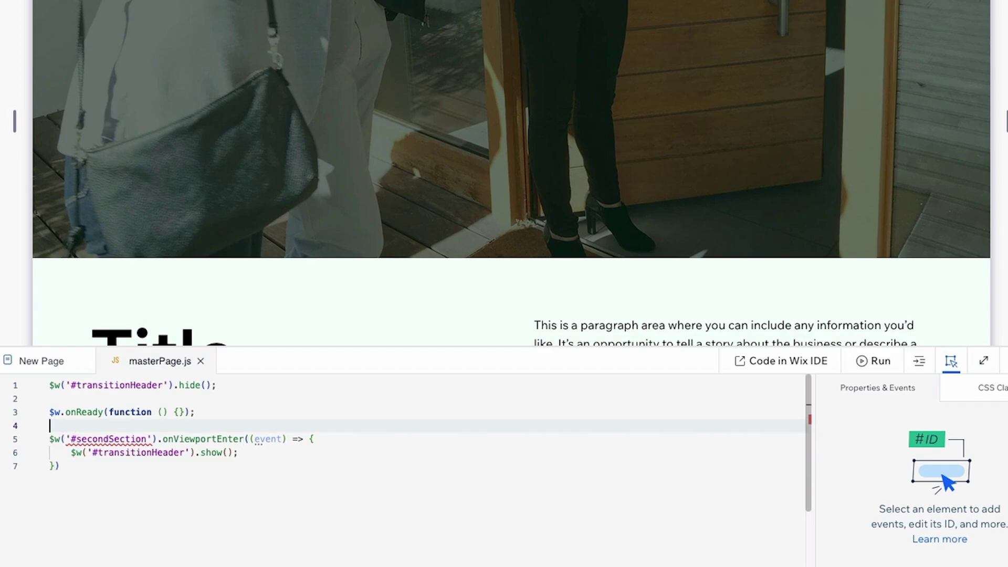
pyautogui.click(68, 437)
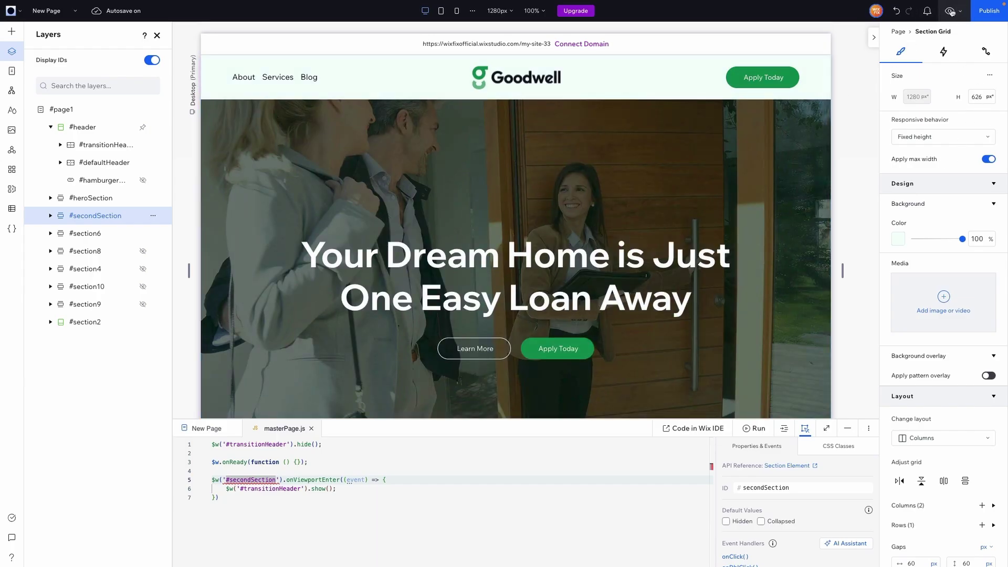
pyautogui.click(950, 11)
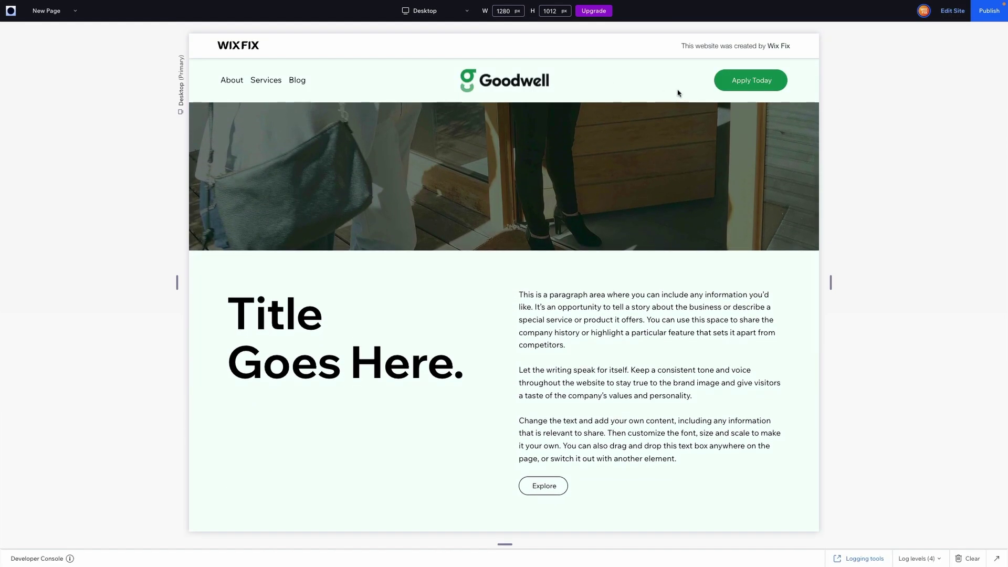
pyautogui.scroll(10, 782, 153)
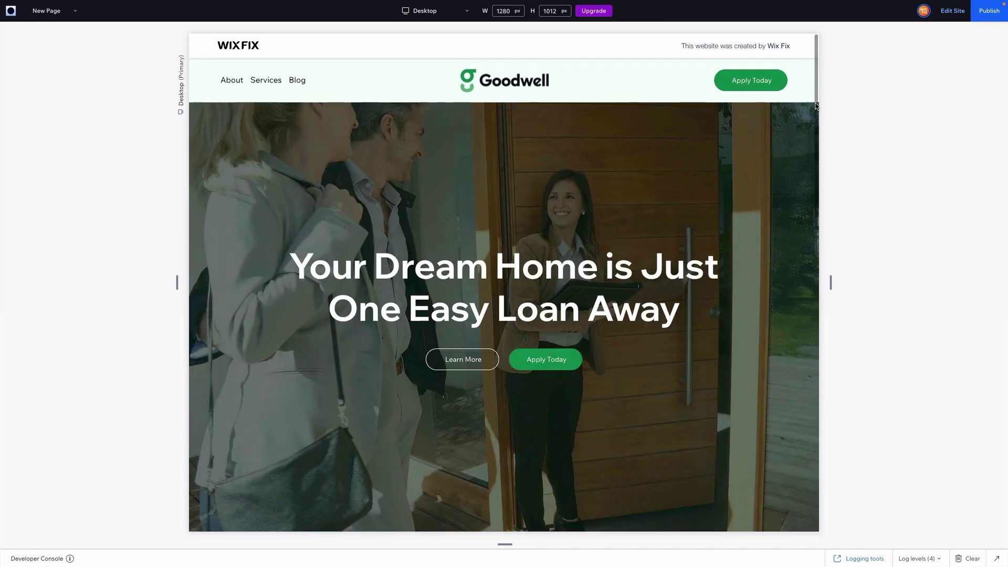
pyautogui.scroll(-6, 747, 195)
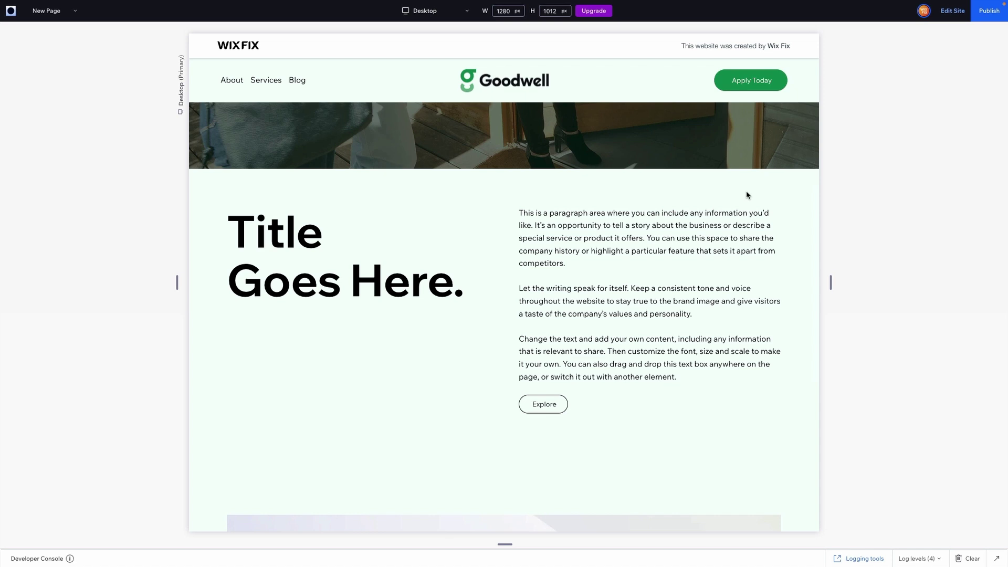
# - Back in the editor, change the show() call in masterPage.js to show("fade")
pyautogui.click(953, 11)
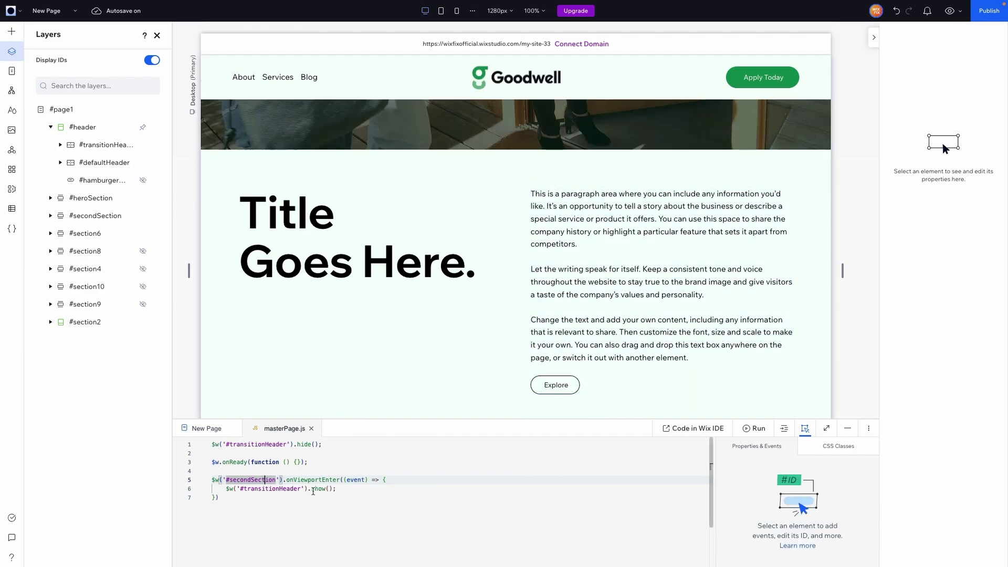
pyautogui.click(329, 489)
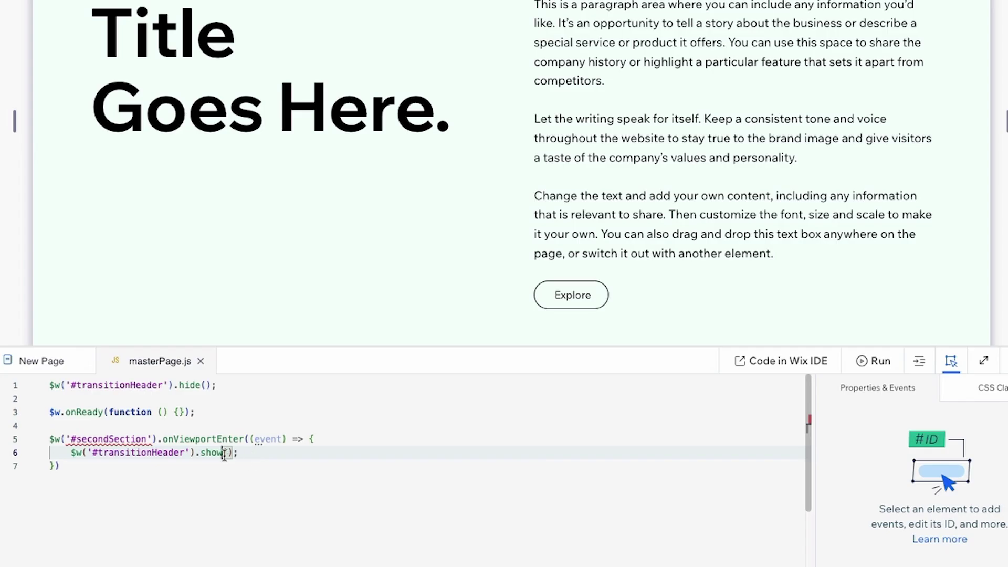
pyautogui.moveTo(224, 455); pyautogui.dragTo(234, 456)
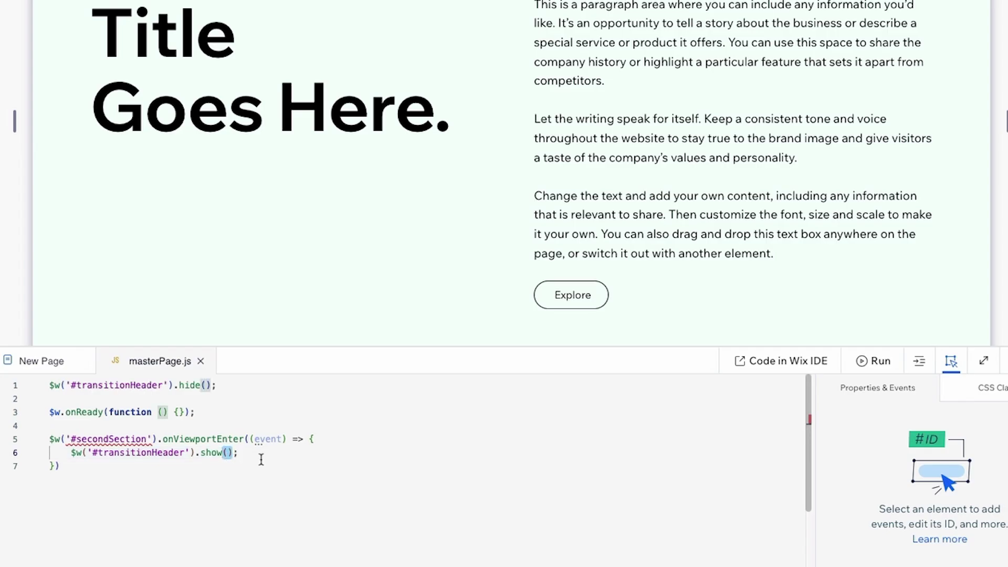
pyautogui.click(229, 455)
pyautogui.write('"')
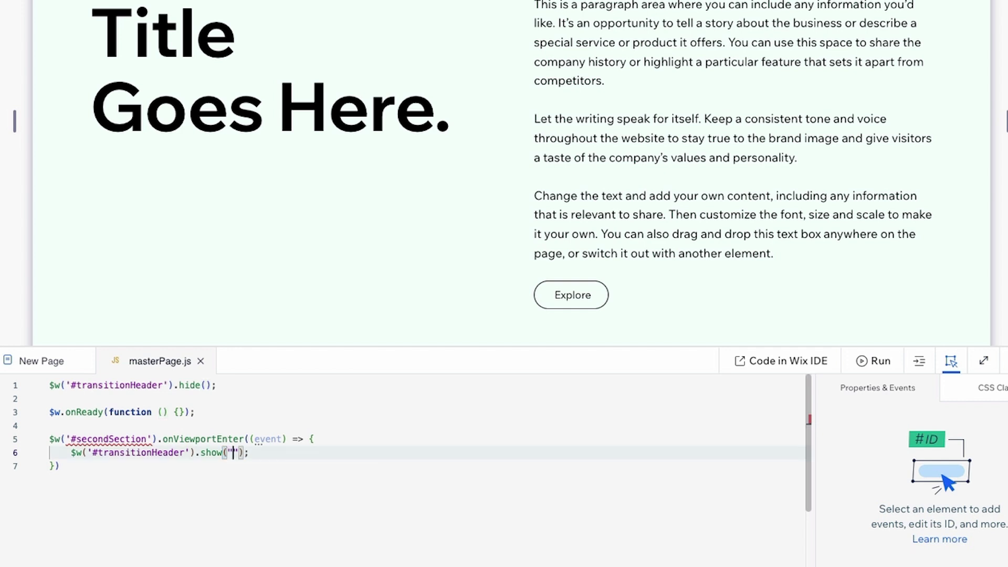
pyautogui.write('fade')
pyautogui.click(394, 467)
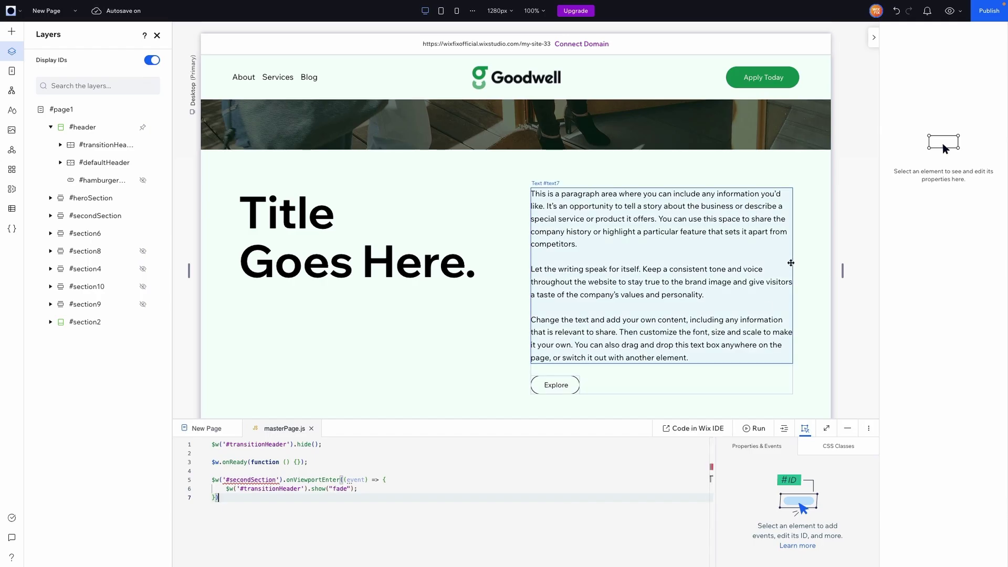
pyautogui.scroll(5, 790, 262)
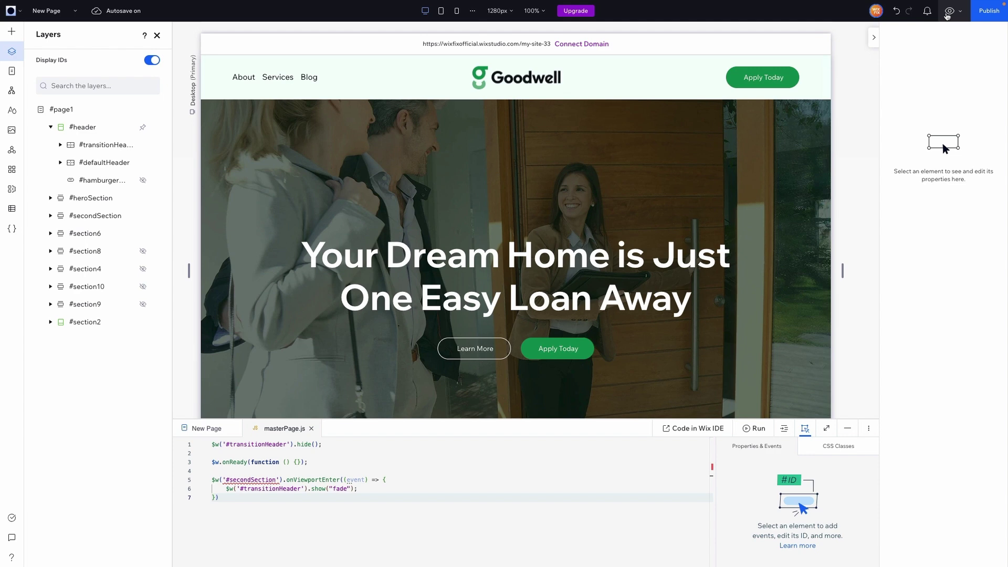
# - Preview the site and scroll down and back up to test the header fade
pyautogui.click(950, 10)
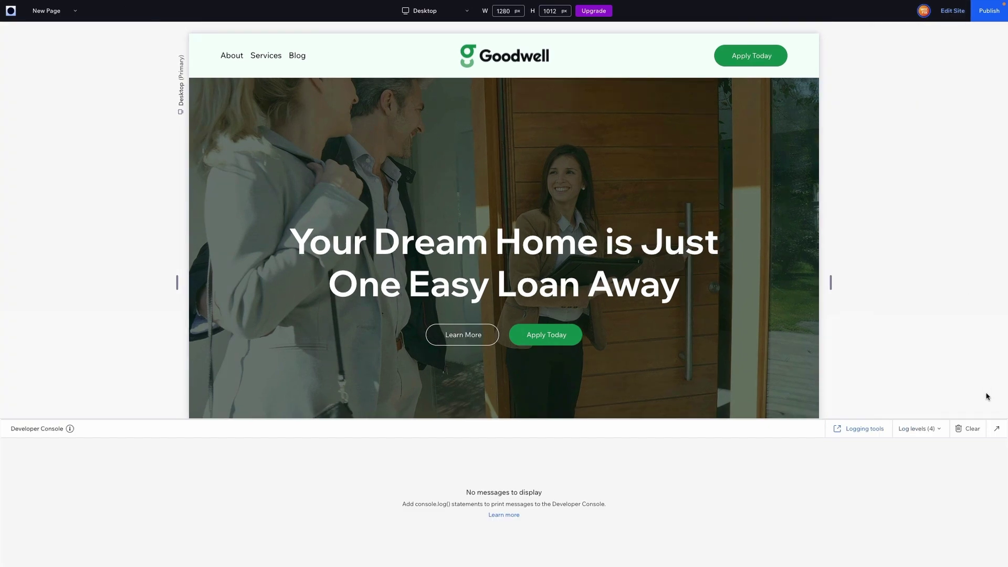
pyautogui.scroll(-2, 744, 209)
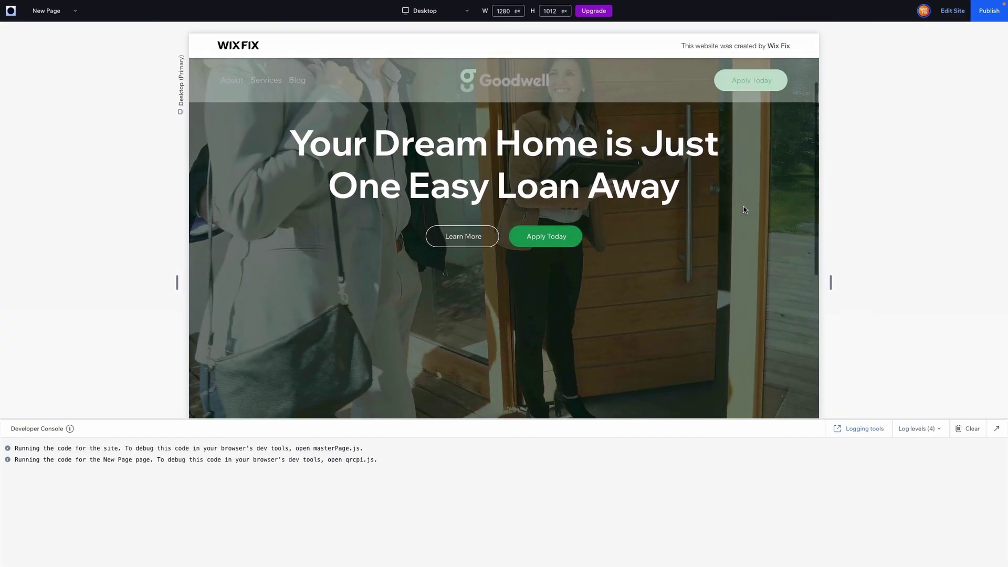
pyautogui.scroll(-3, 744, 209)
pyautogui.scroll(4, 744, 209)
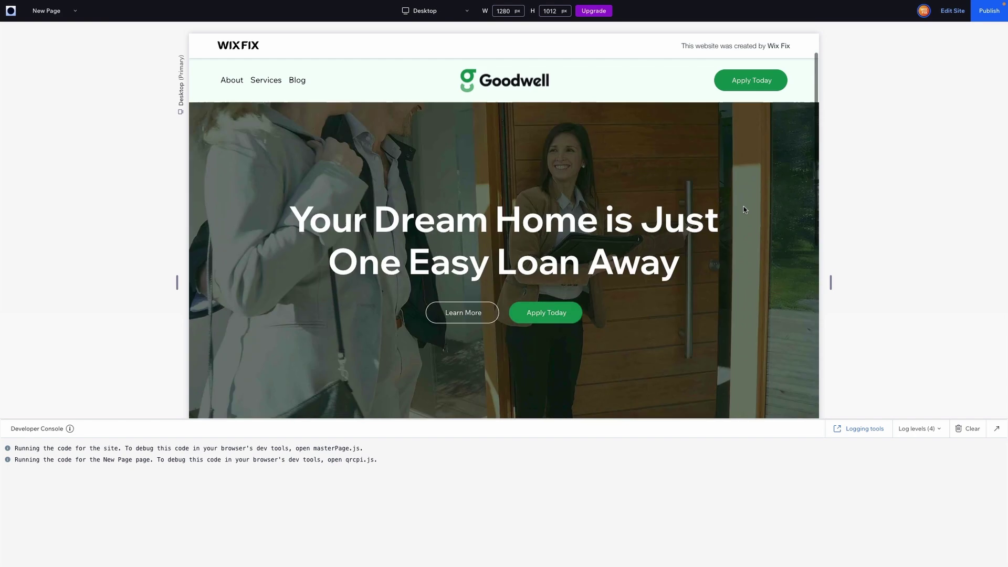
pyautogui.scroll(1, 744, 209)
# - Return to the editor and review the secondSection onViewportEnter code in masterPage.js
pyautogui.click(952, 13)
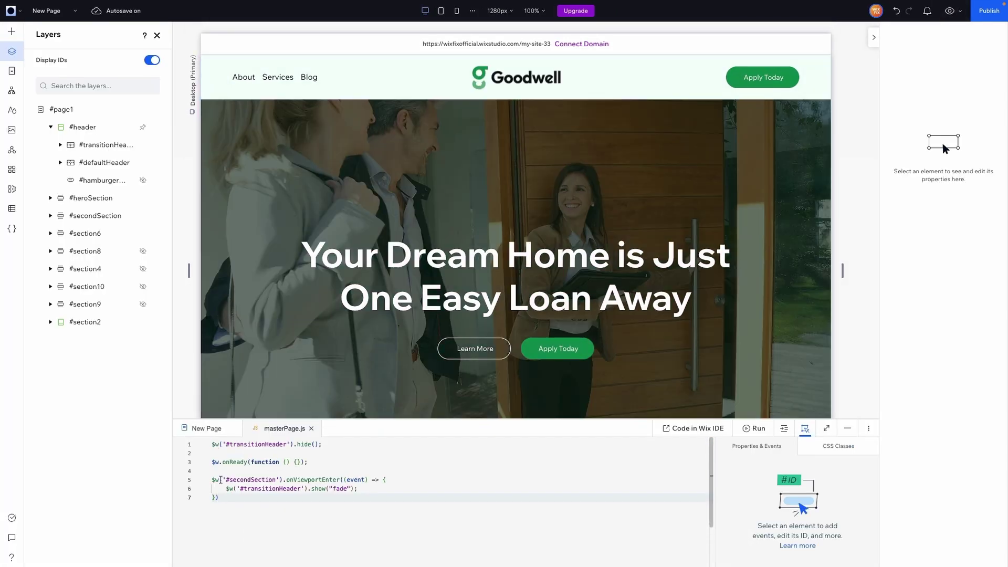
pyautogui.click(341, 480)
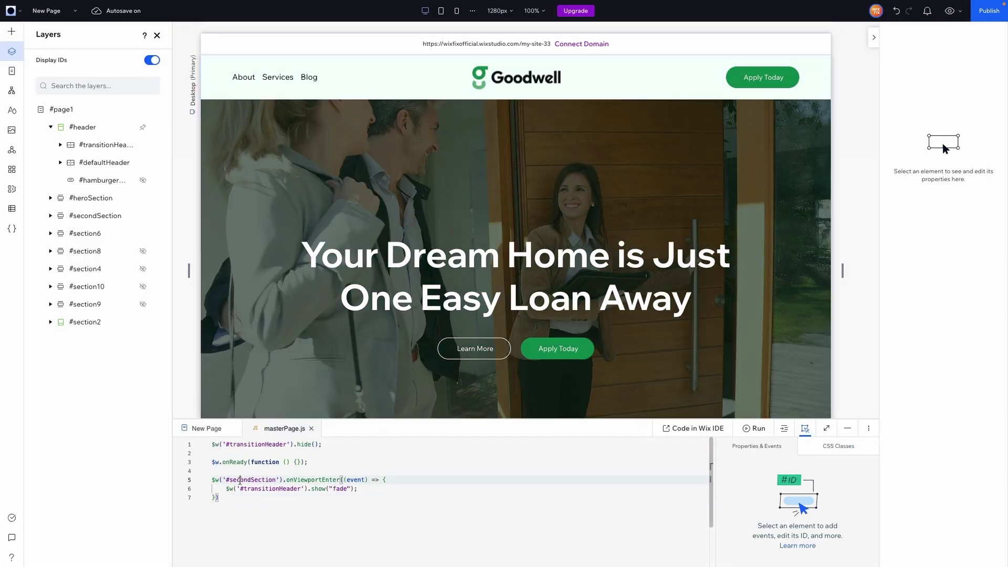
pyautogui.moveTo(281, 480); pyautogui.dragTo(226, 479)
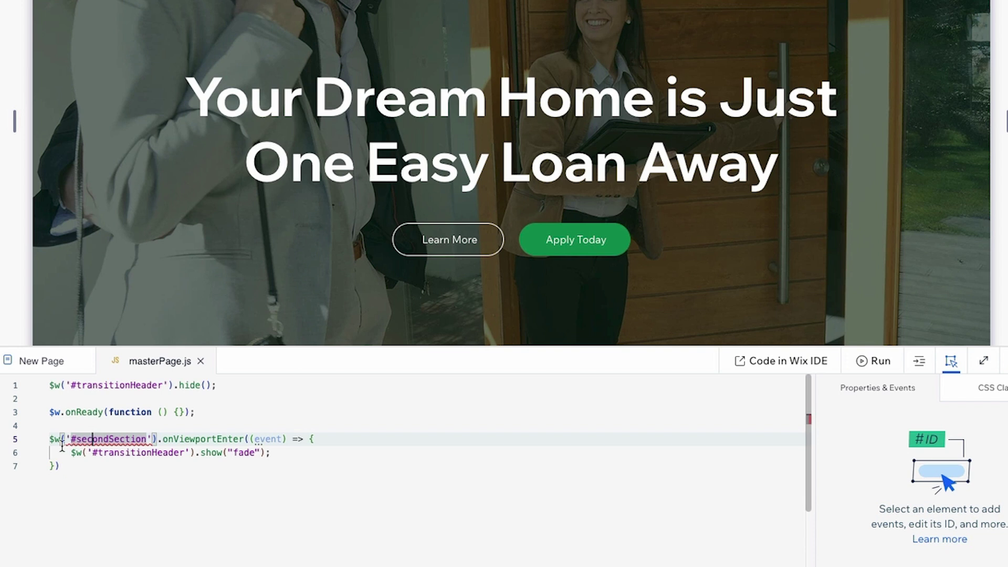
pyautogui.moveTo(67, 440); pyautogui.dragTo(153, 440)
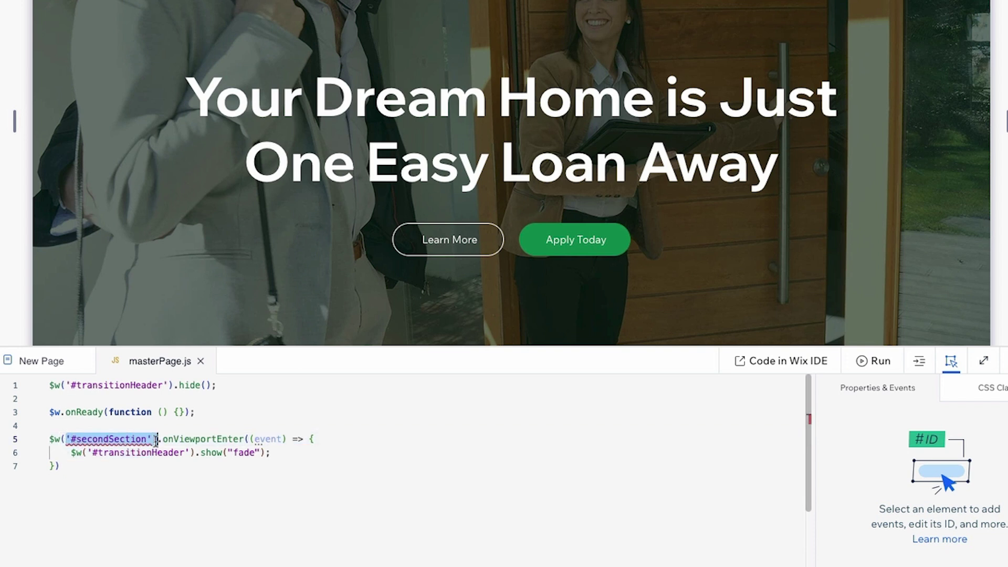
pyautogui.click(227, 439)
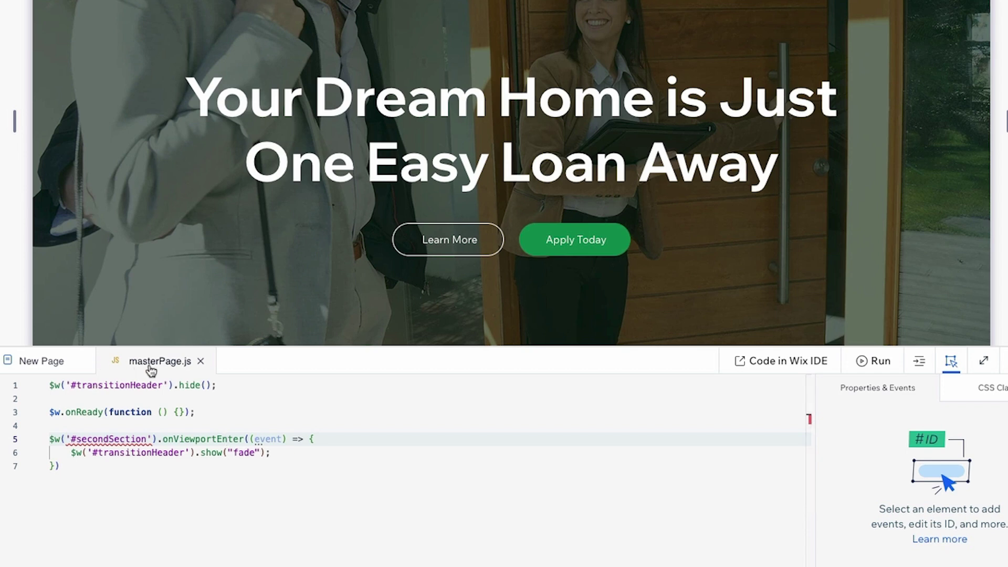
pyautogui.click(59, 465)
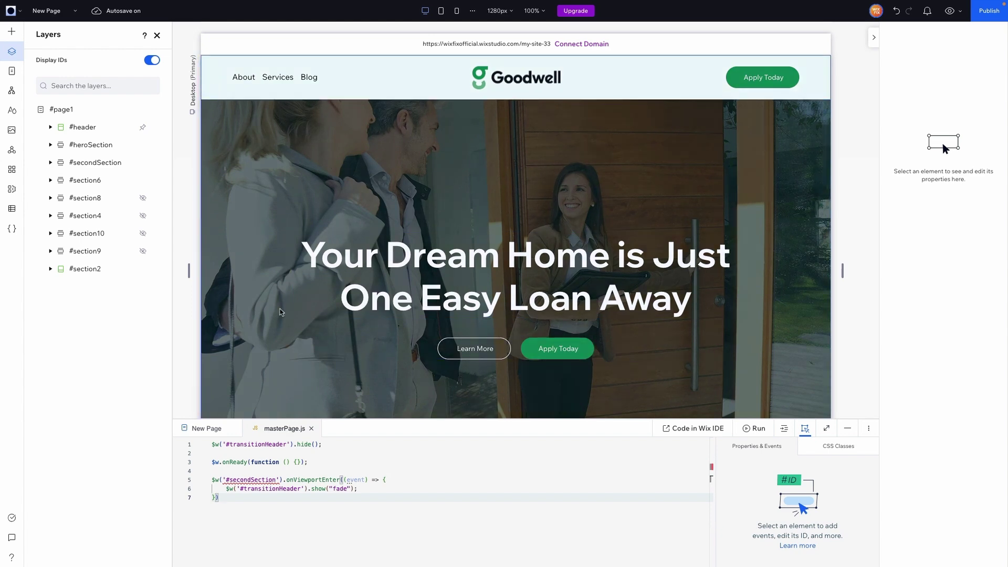
# - Select the second section on the canvas and check its #secondSection line in masterPage.js
pyautogui.scroll(-5, 307, 376)
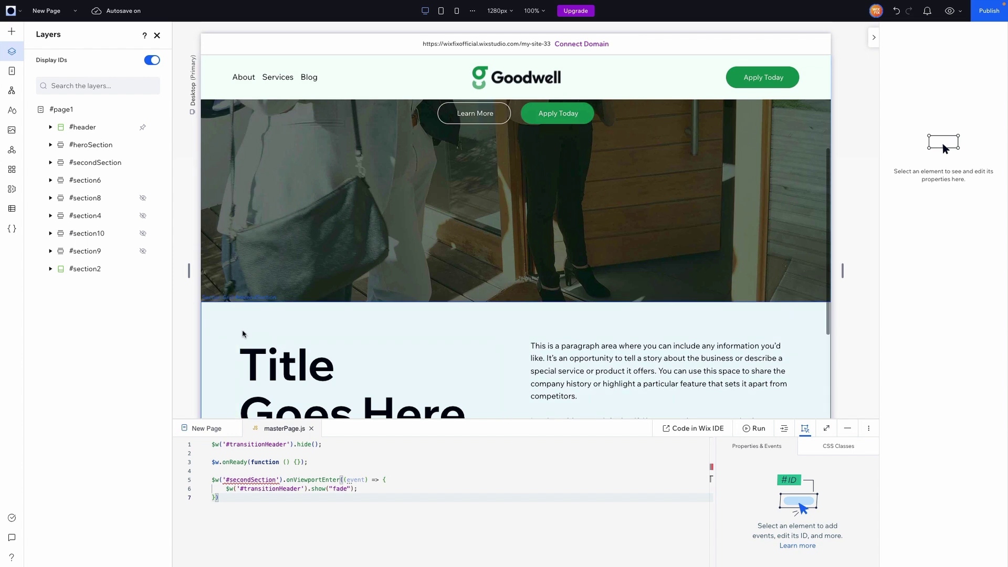
pyautogui.click(240, 331)
pyautogui.click(254, 320)
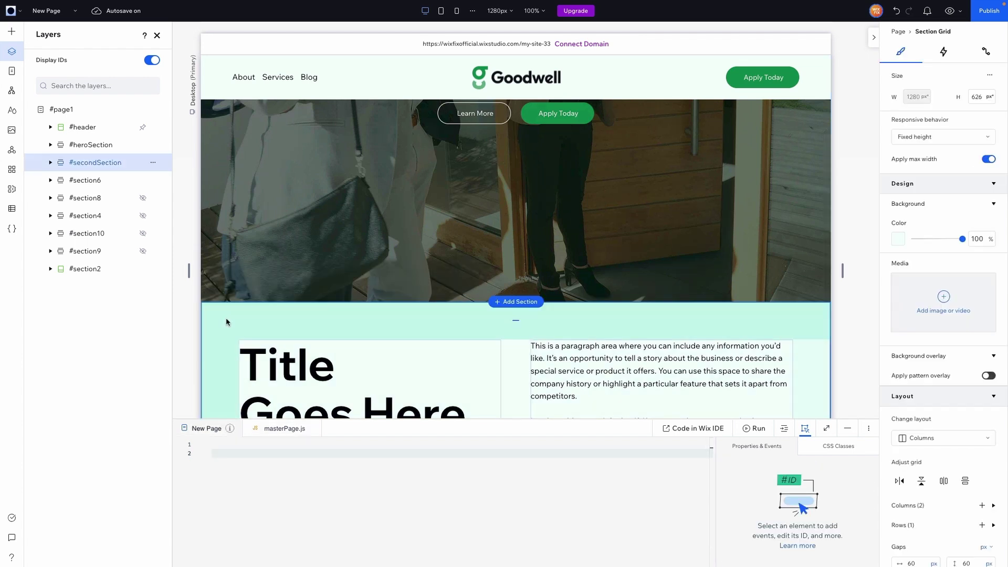
pyautogui.click(277, 428)
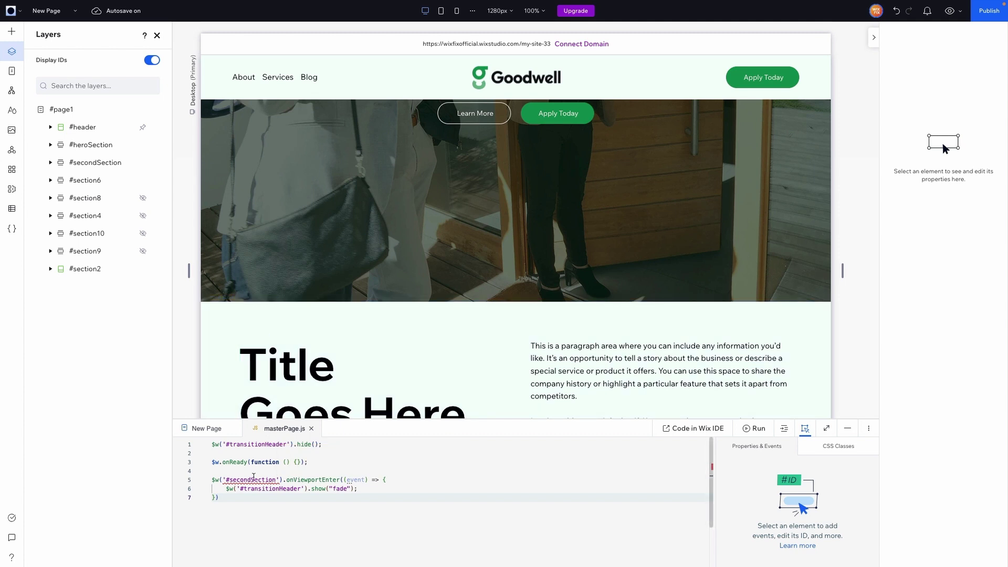
pyautogui.tripleClick(249, 480)
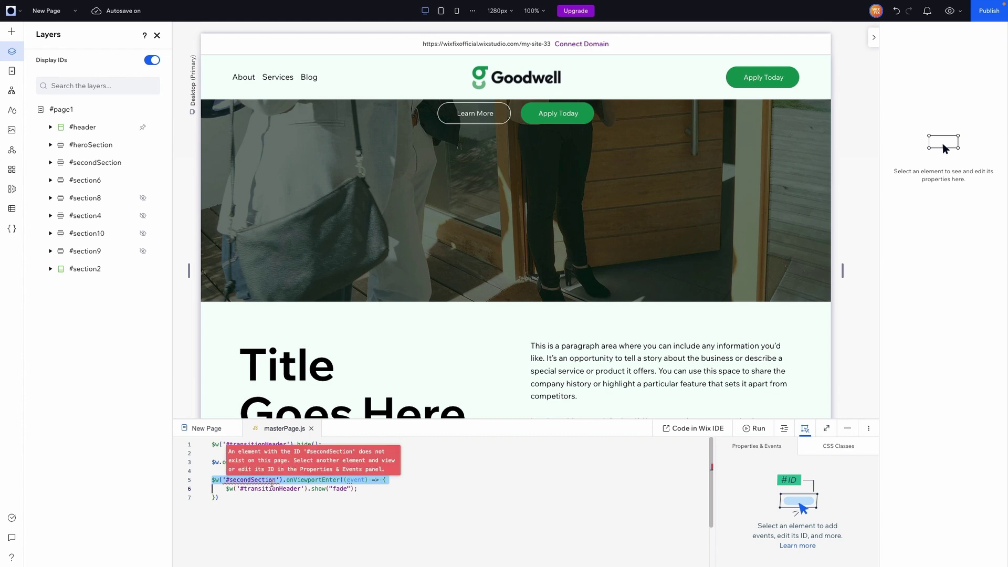
pyautogui.click(336, 499)
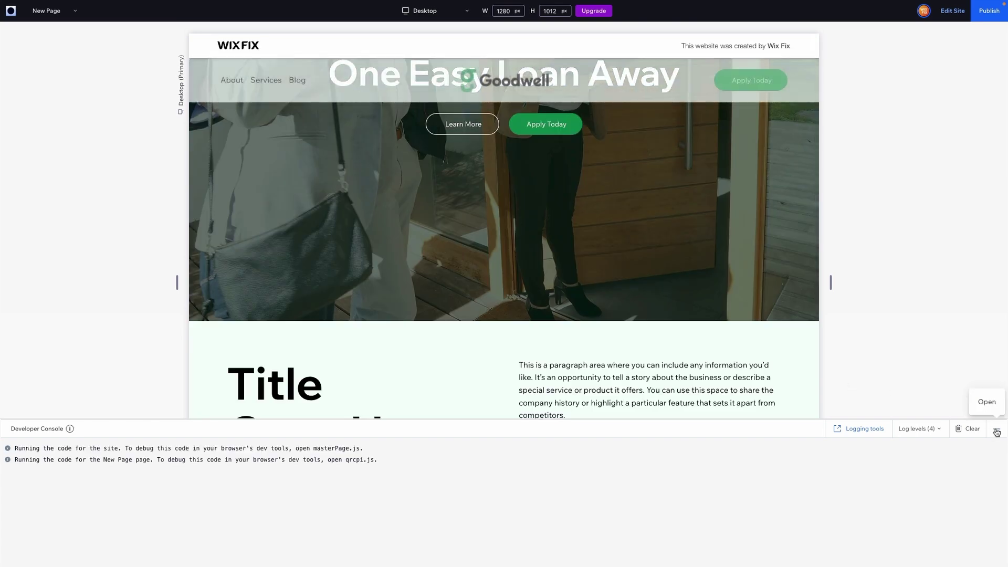
# - Scroll the preview down to the second section and back to the hero, then return to the editor
pyautogui.scroll(-4, 642, 260)
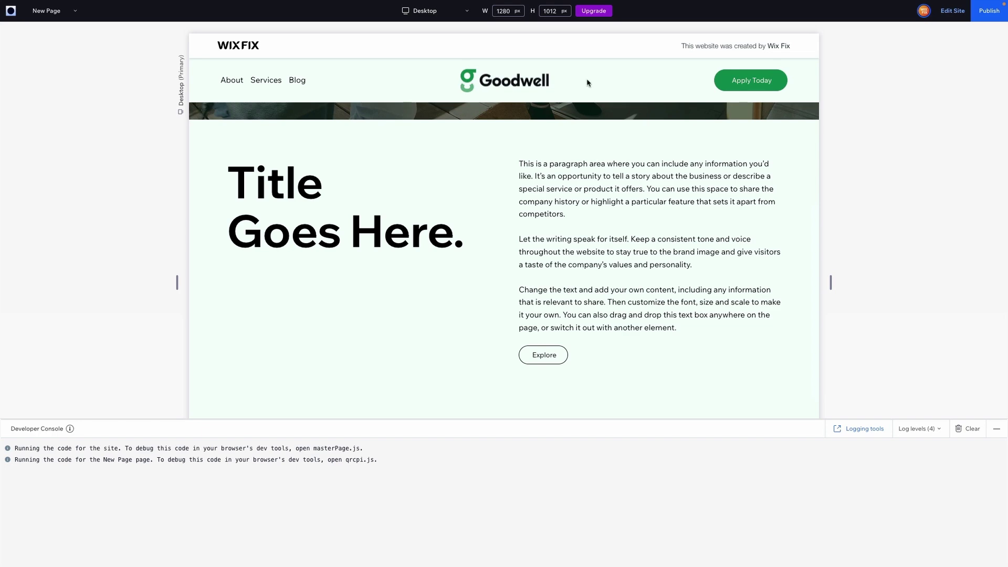
pyautogui.scroll(-4, 565, 184)
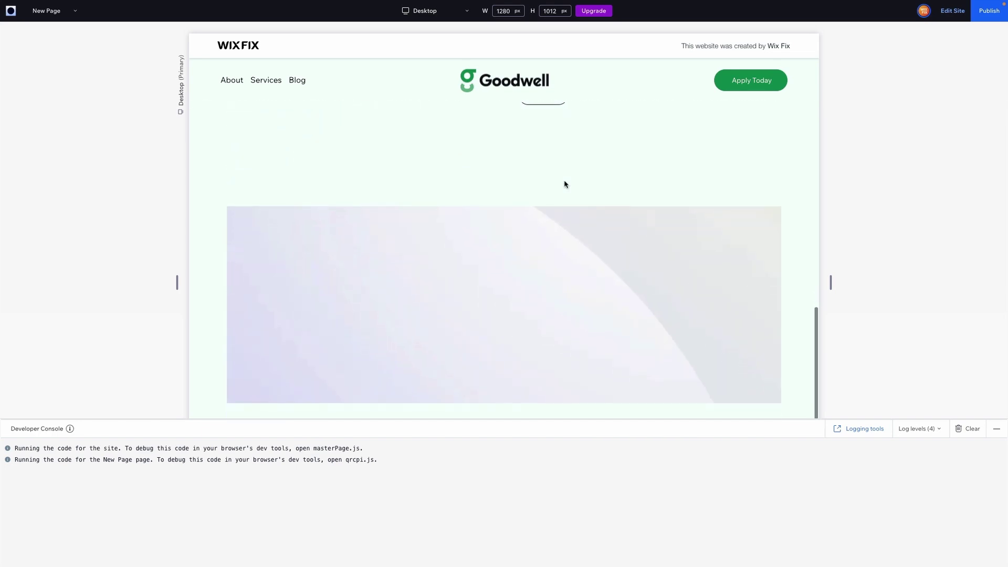
pyautogui.scroll(6, 564, 184)
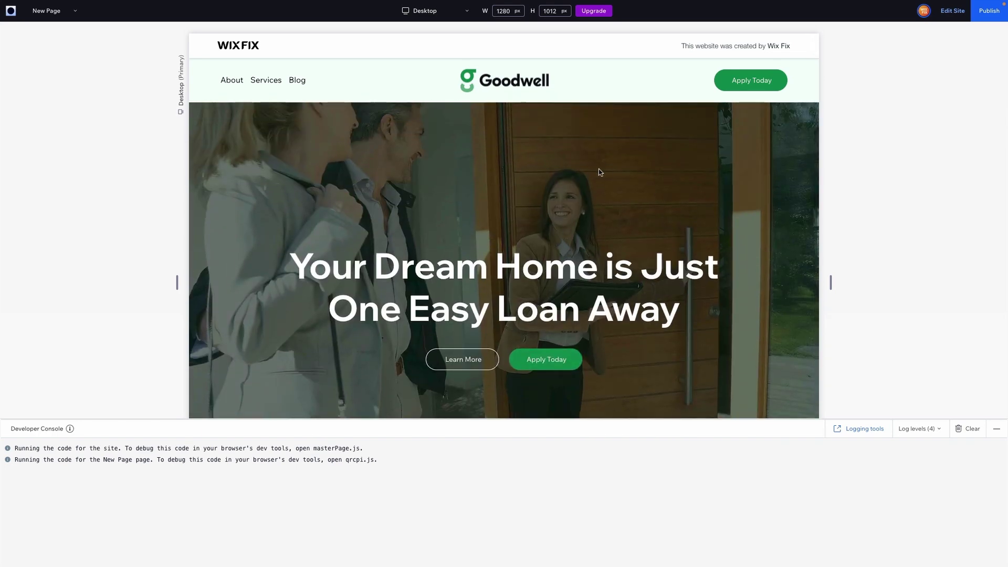
pyautogui.scroll(1, 616, 171)
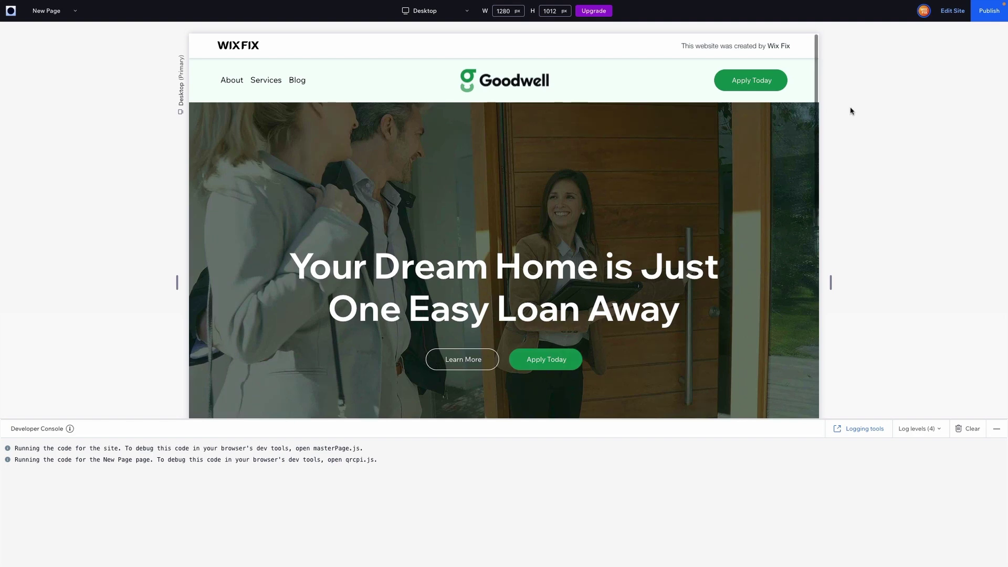
pyautogui.click(952, 12)
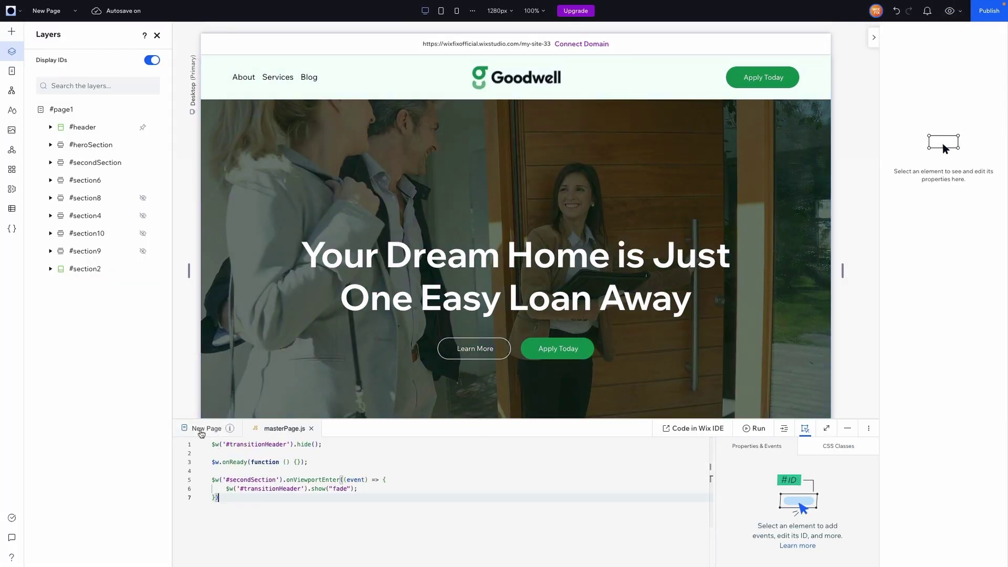
# - Write a heroSection onViewportEnter handler calling $w('#transitionHeader').hide("fade");
pyautogui.click(302, 148)
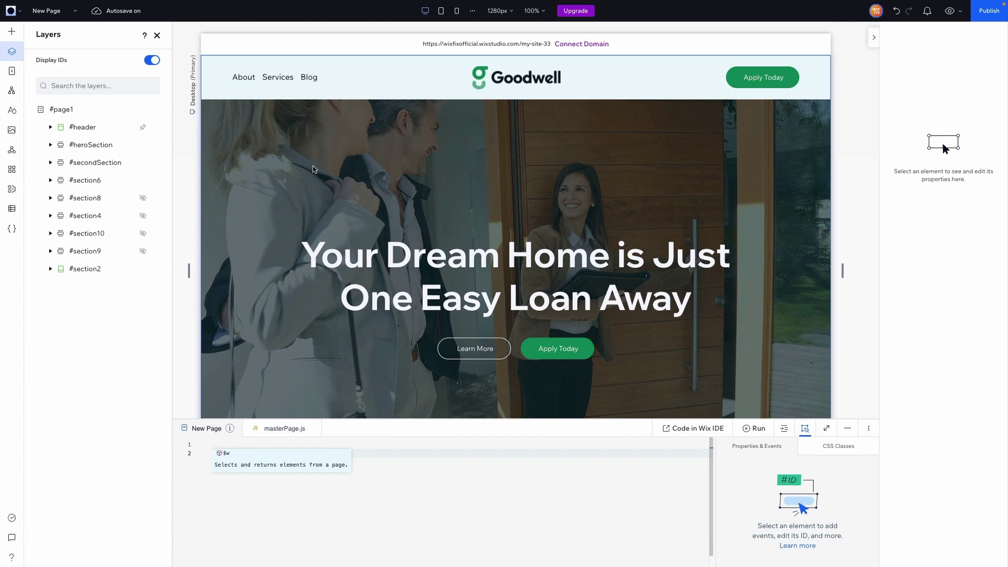
pyautogui.click(314, 167)
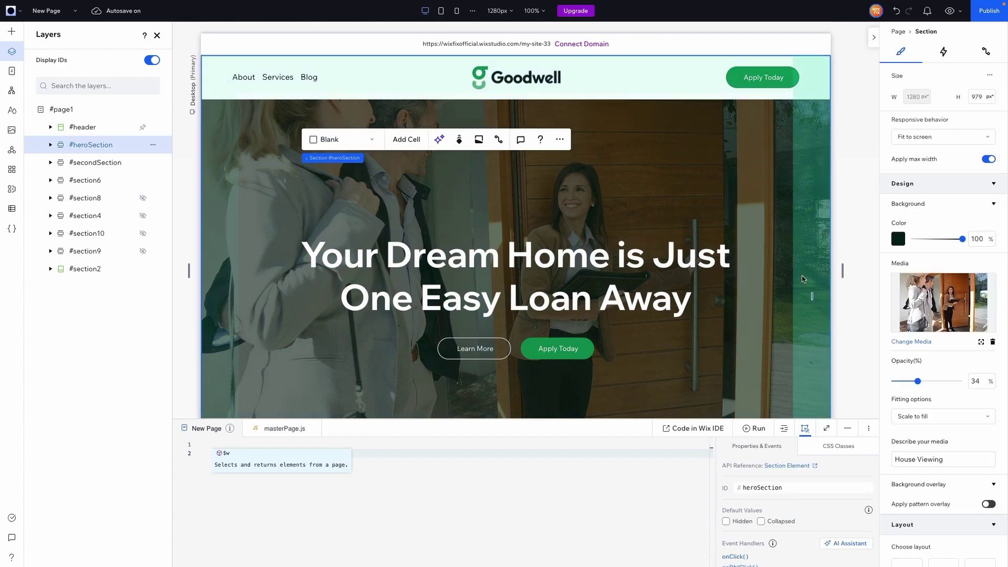
pyautogui.scroll(-2, 473, 391)
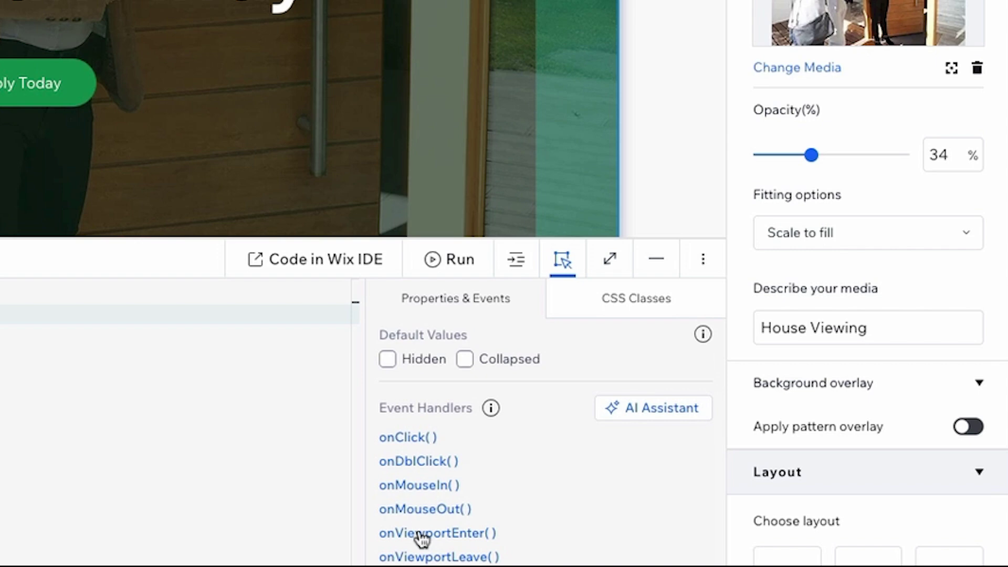
pyautogui.click(421, 533)
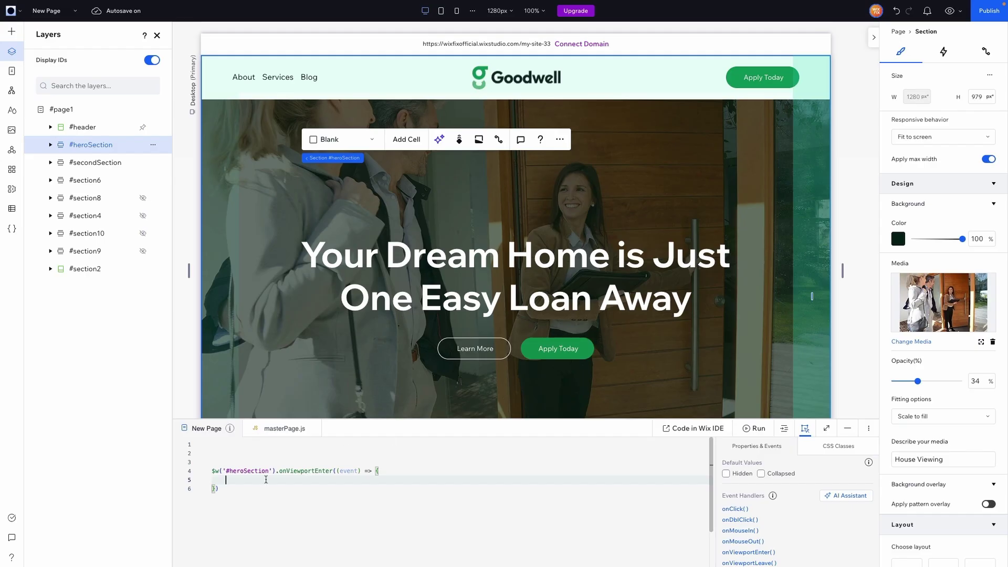
pyautogui.write('$w(')
pyautogui.press('Return')
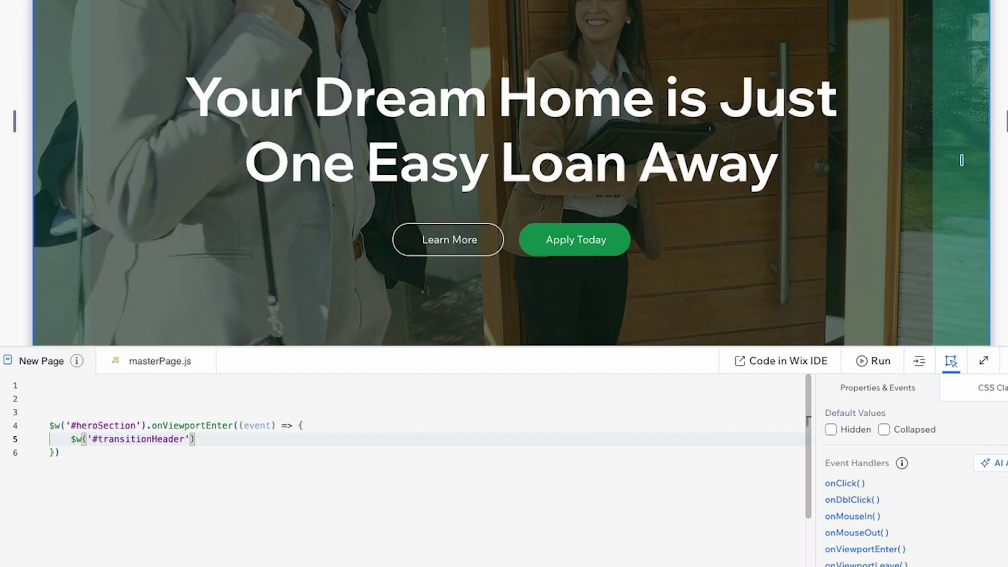
pyautogui.write('.hi')
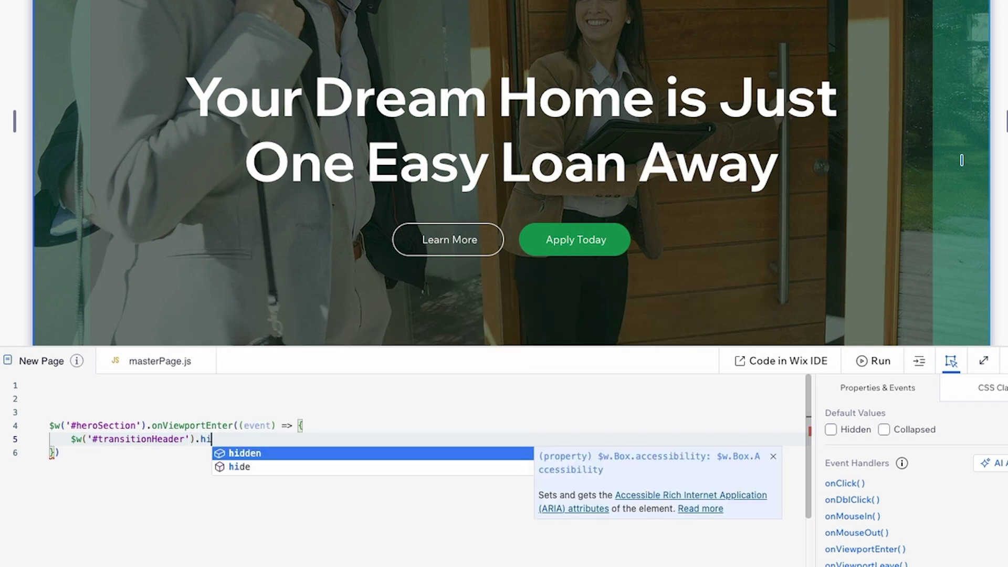
pyautogui.write('de(')
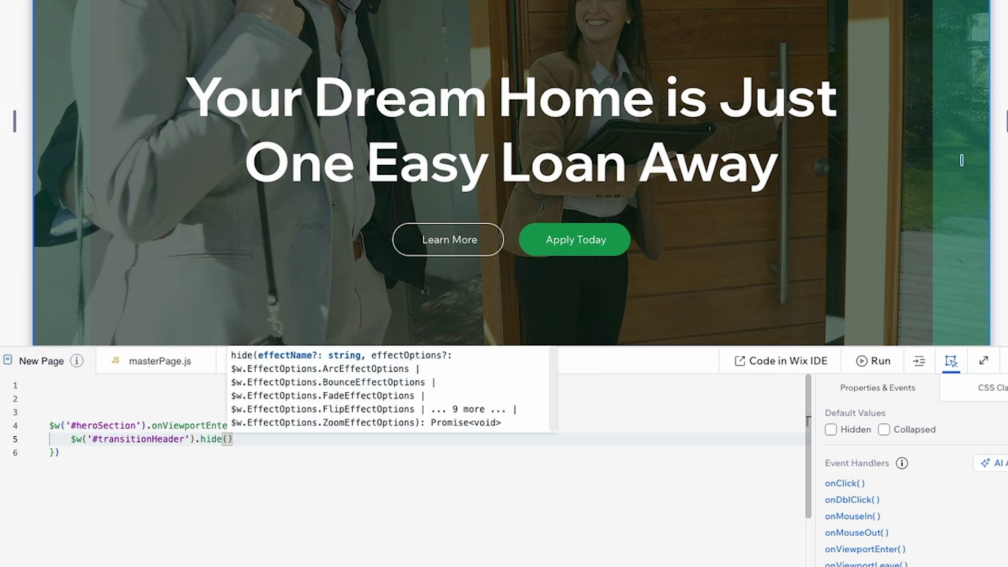
pyautogui.write('"fade')
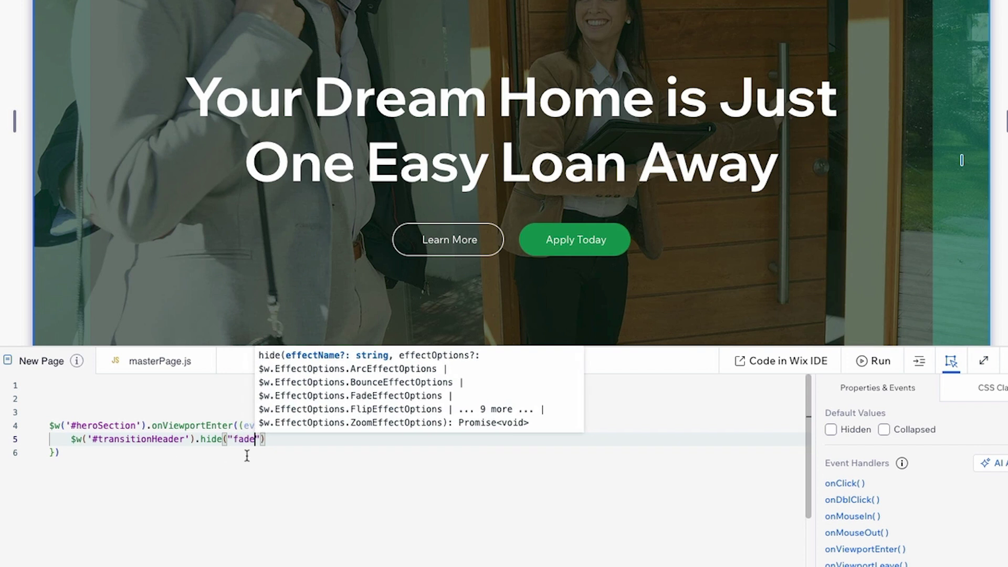
pyautogui.click(274, 447)
pyautogui.click(274, 445)
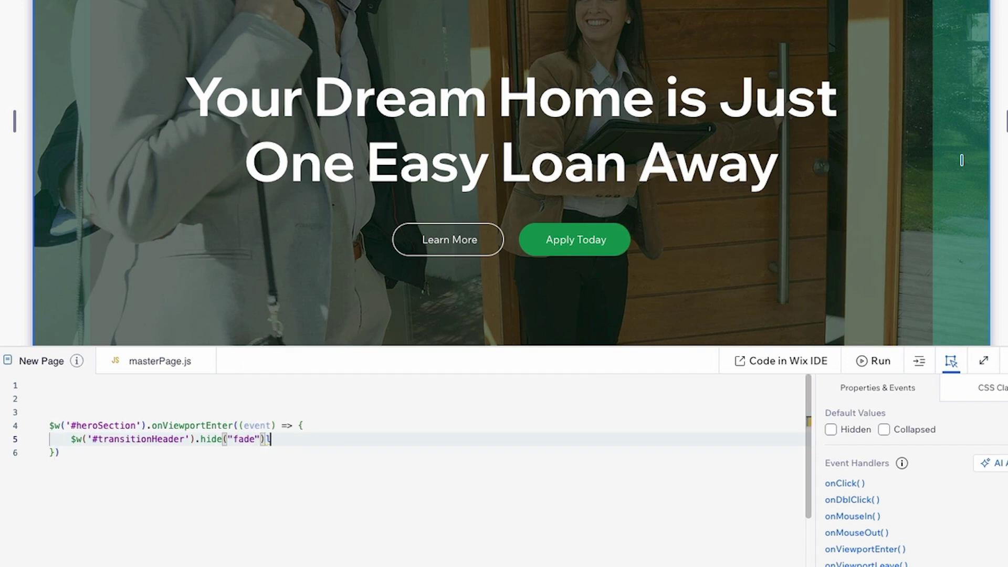
pyautogui.write('l;')
pyautogui.press('BackSpace')
# - Move the heroSection handler from the page code into masterPage.js and preview the site
pyautogui.moveTo(70, 452); pyautogui.dragTo(33, 425)
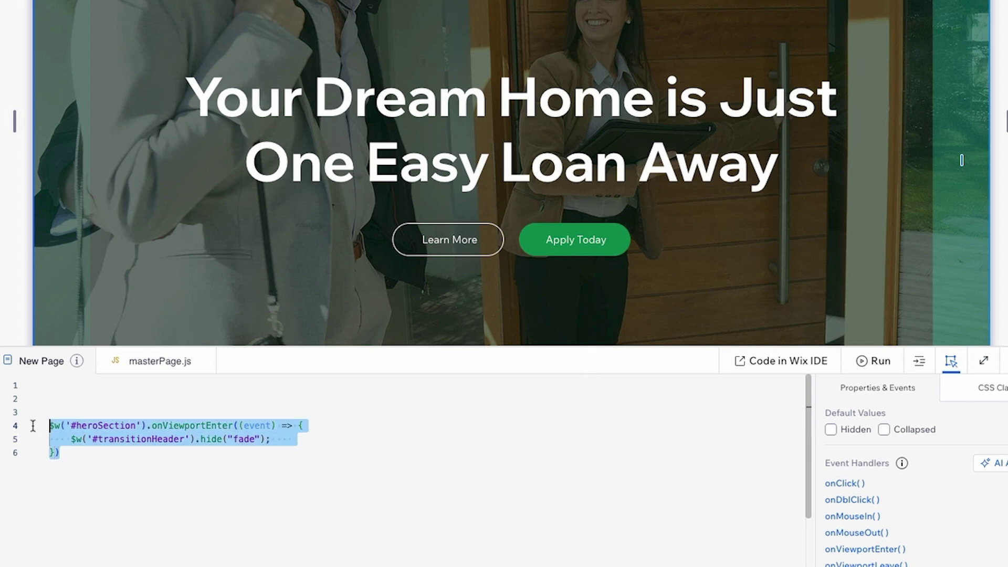
pyautogui.hotkey('ctrl', 'x')
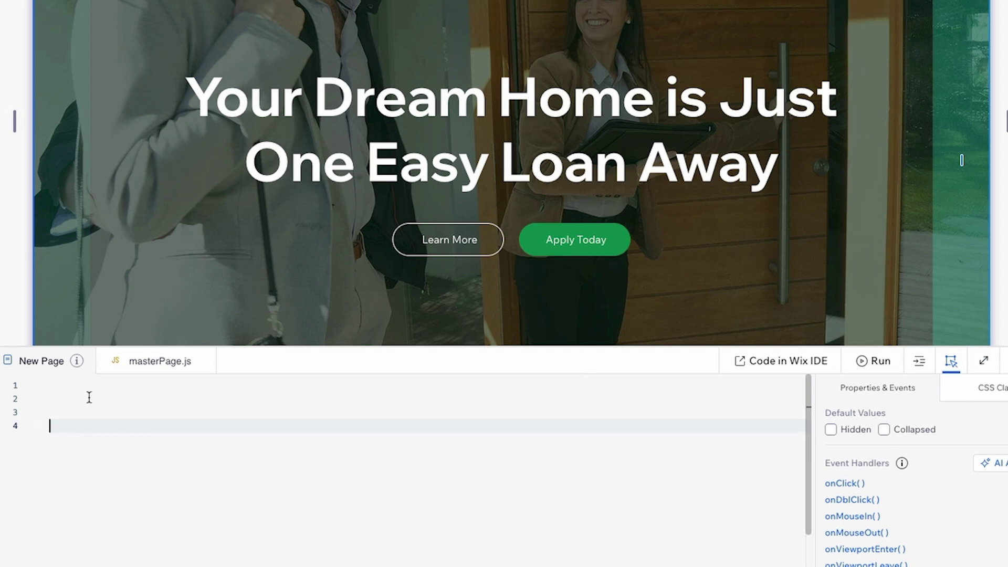
pyautogui.click(131, 363)
pyautogui.click(77, 466)
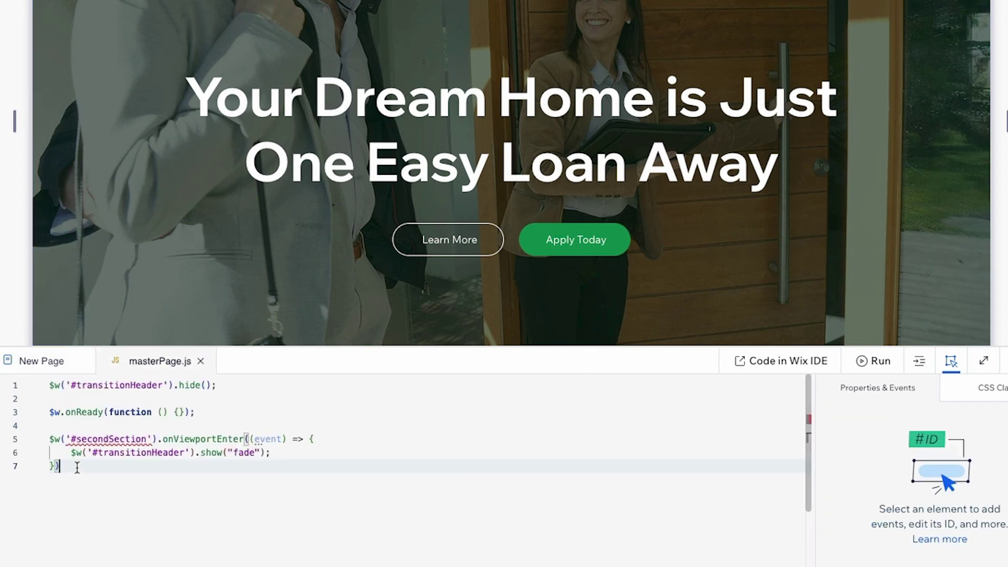
pyautogui.press('Return')
pyautogui.press('Return')
pyautogui.hotkey('ctrl', 'v')
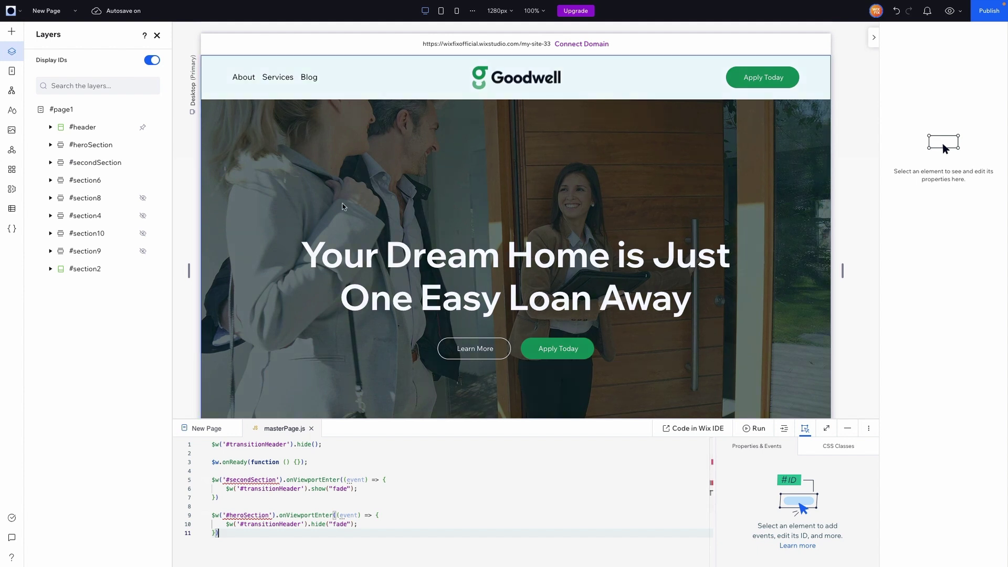
pyautogui.click(376, 176)
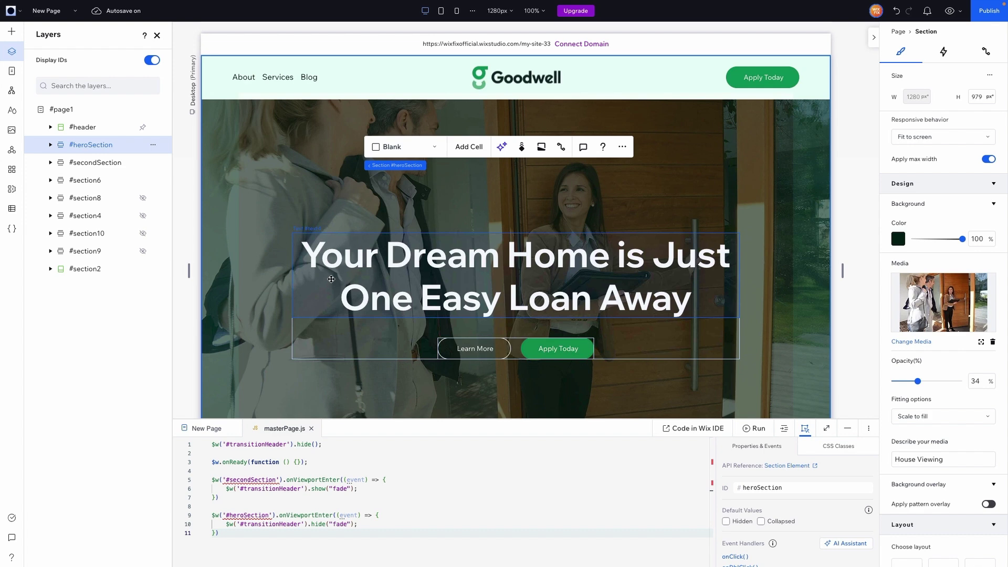
pyautogui.click(951, 14)
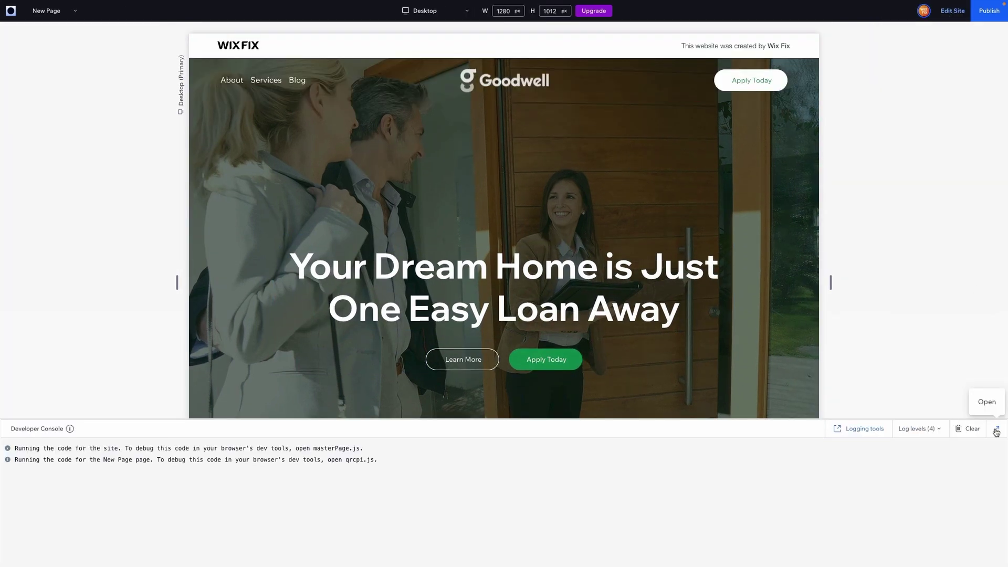
# - Minimize the Developer Console and scroll the preview to the second section and back to the hero
pyautogui.click(996, 432)
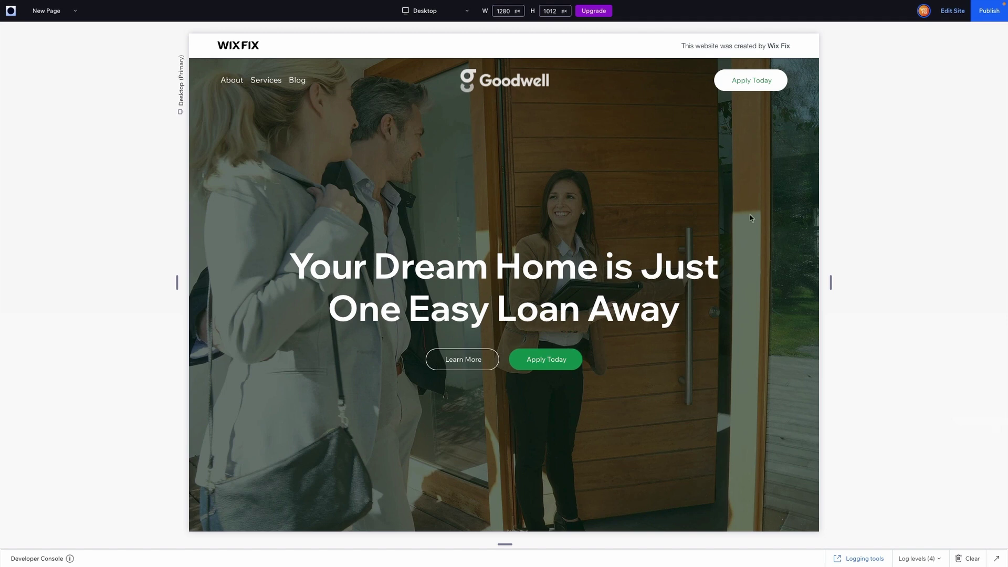
pyautogui.scroll(-5, 748, 212)
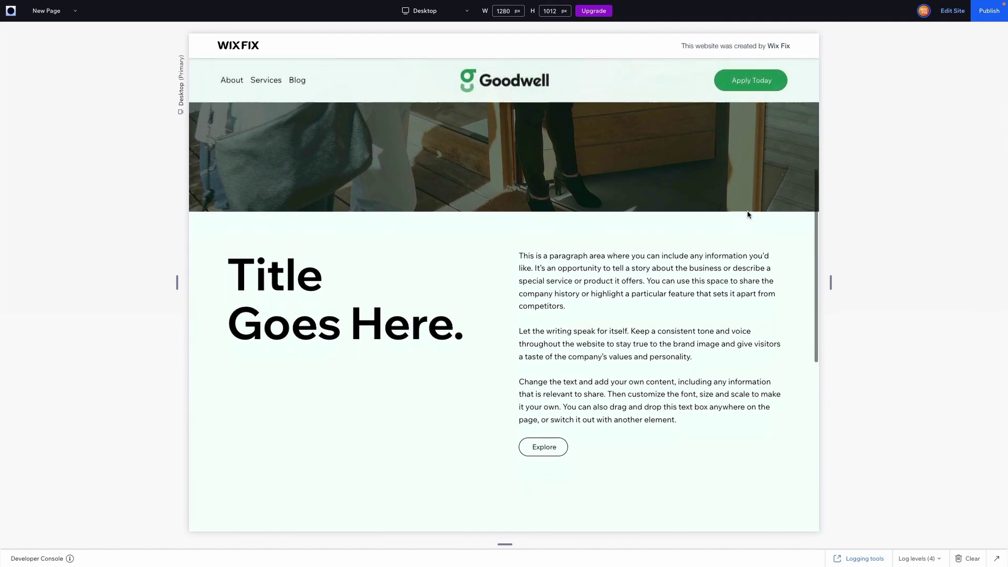
pyautogui.scroll(-5, 748, 215)
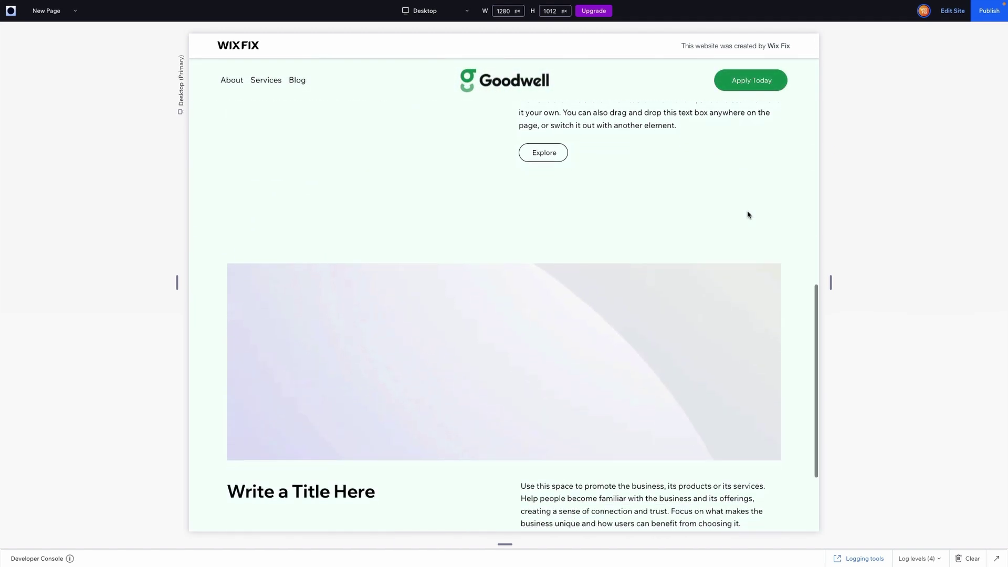
pyautogui.scroll(10, 747, 215)
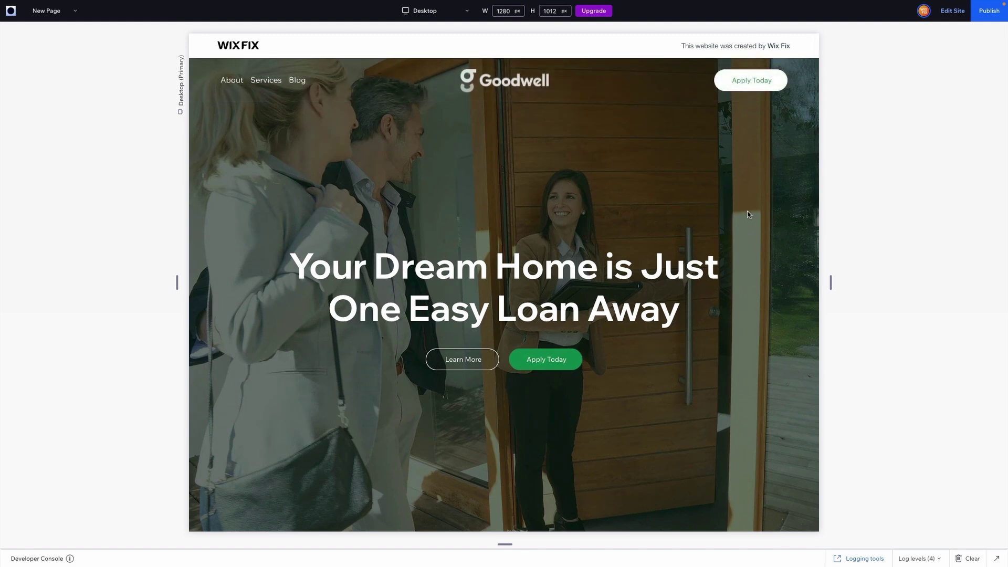
# - Back in the editor, set the #transitionHeader background to about 50% opacity
pyautogui.click(951, 12)
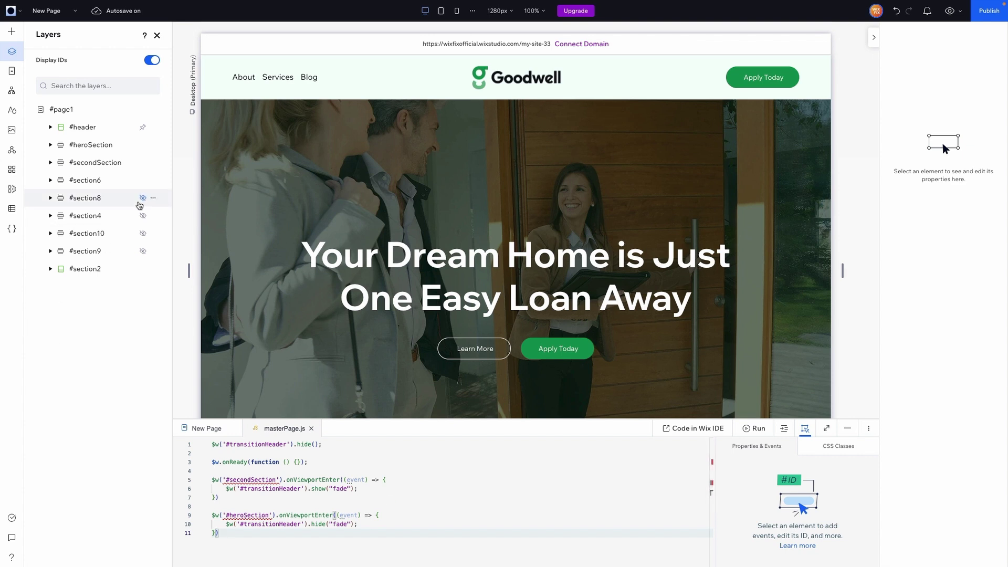
pyautogui.click(50, 128)
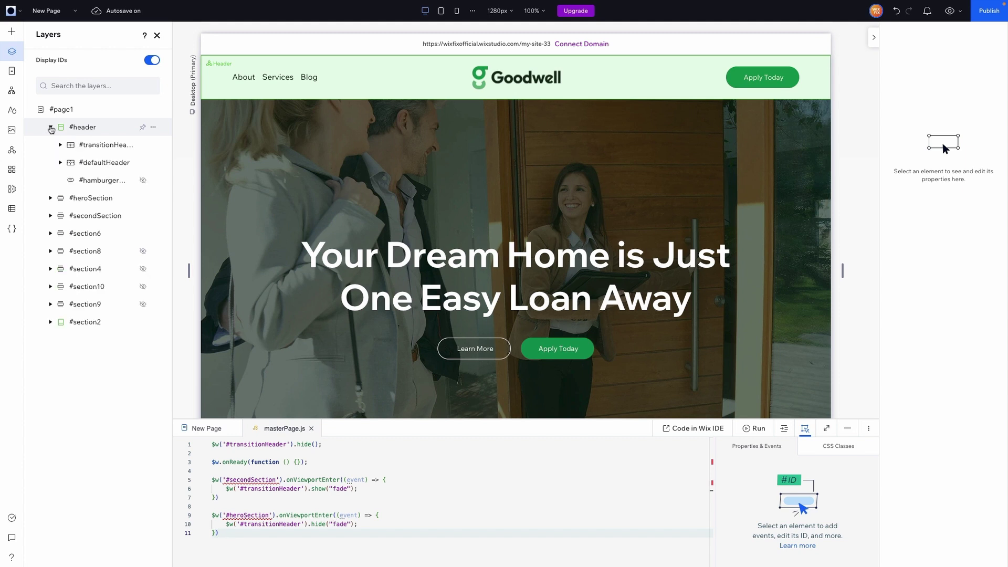
pyautogui.click(92, 145)
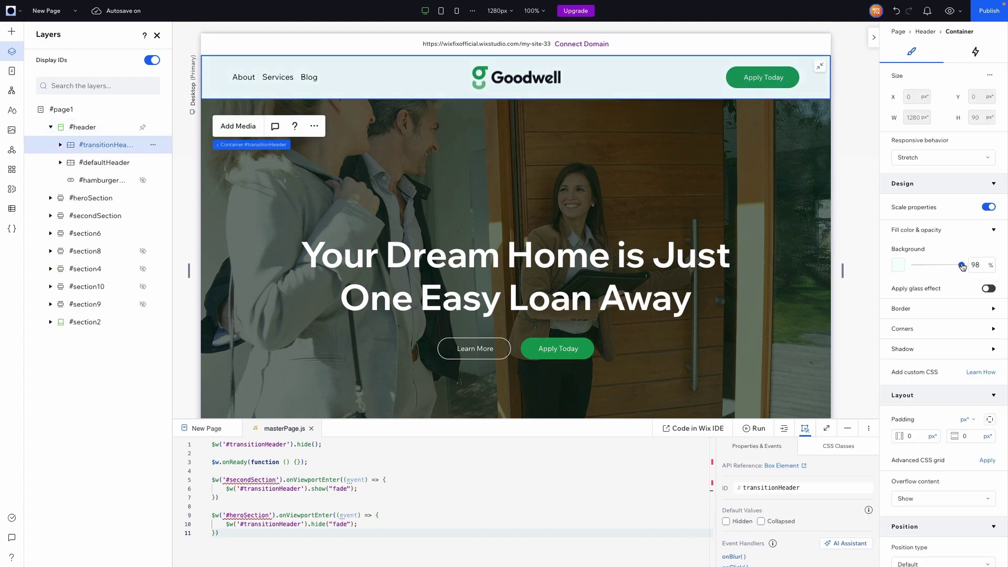
pyautogui.moveTo(961, 265); pyautogui.dragTo(939, 266)
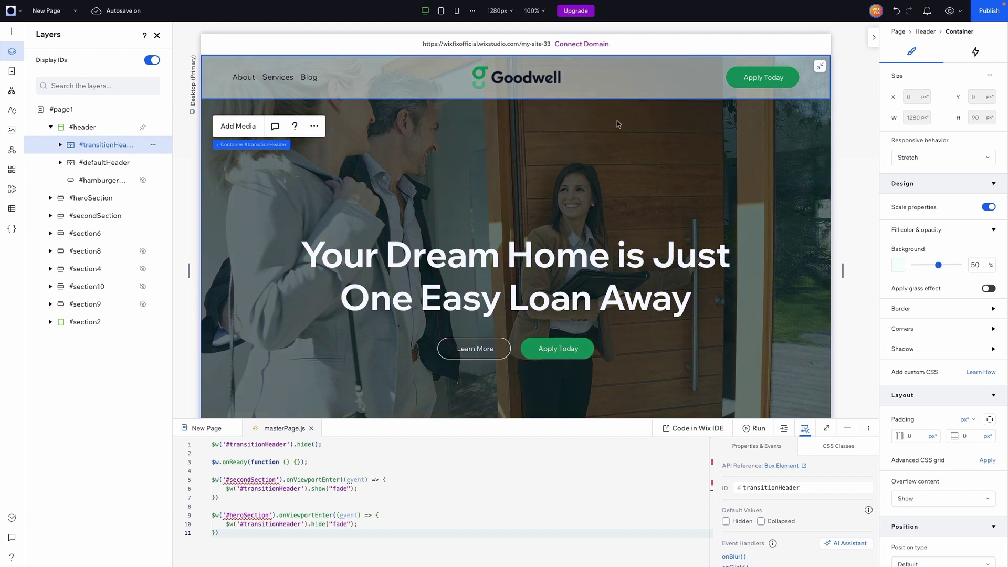
# - Fill #defaultHeader with the green theme colour and stretch the container to full width
pyautogui.click(98, 165)
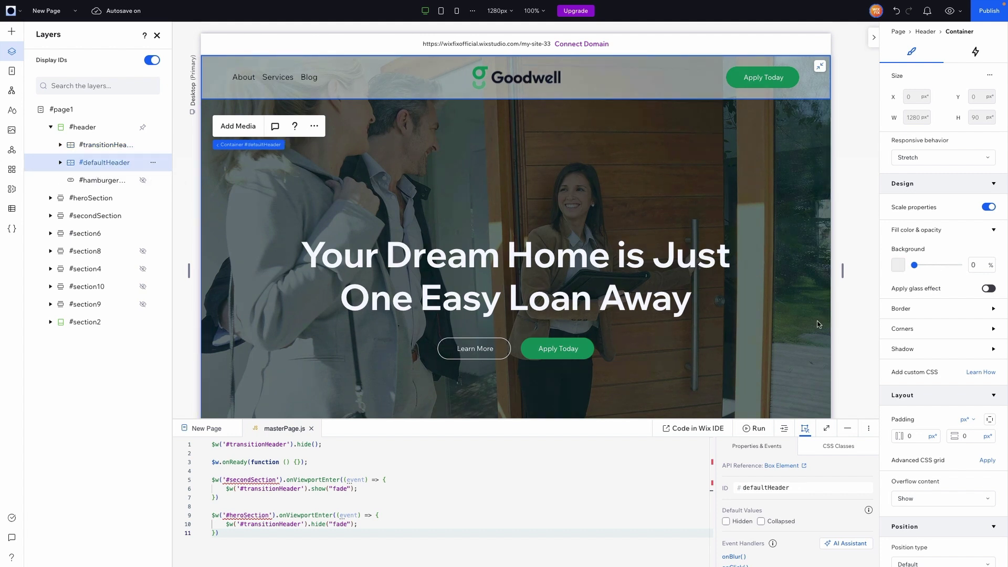
pyautogui.click(899, 265)
pyautogui.click(907, 370)
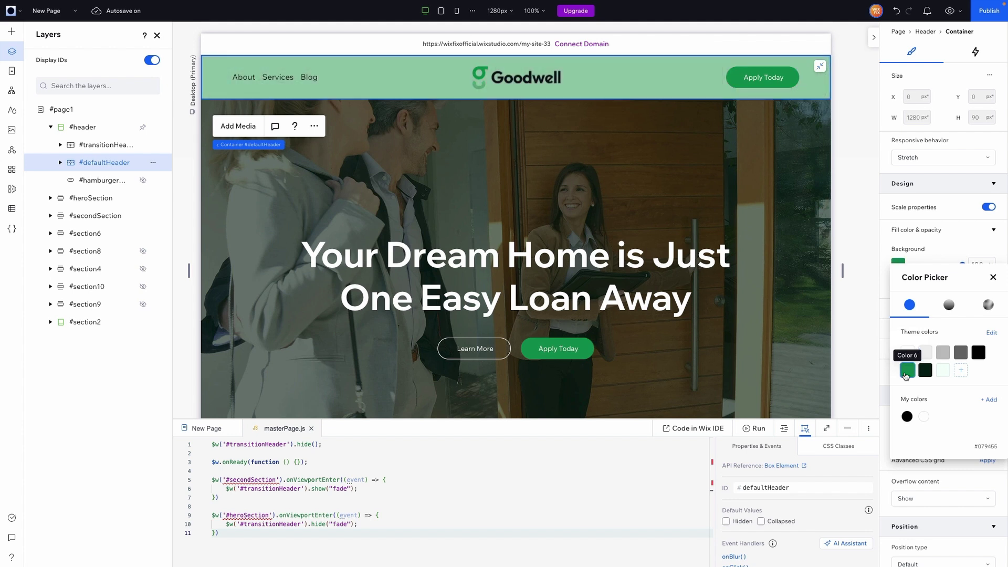
pyautogui.click(820, 84)
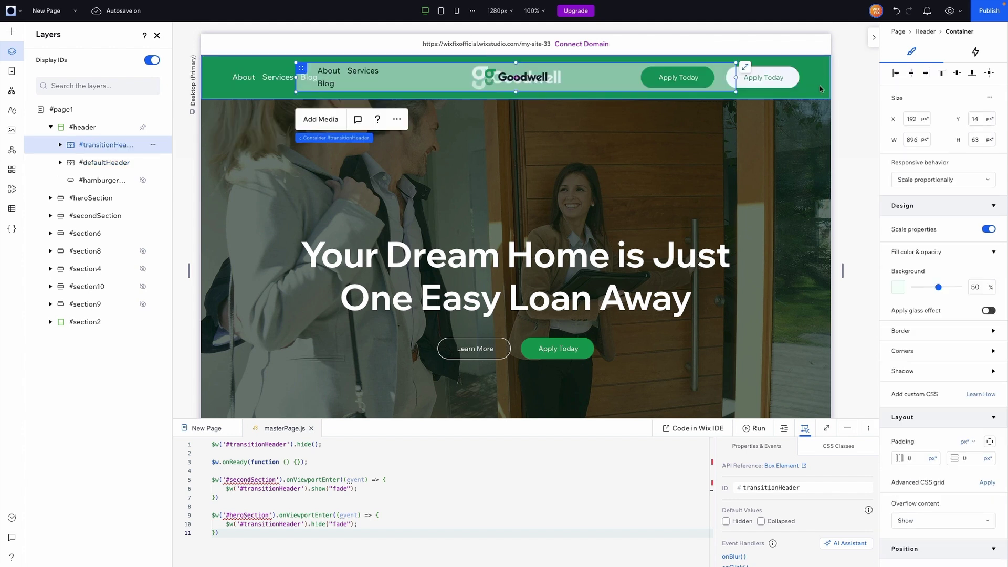
pyautogui.click(746, 67)
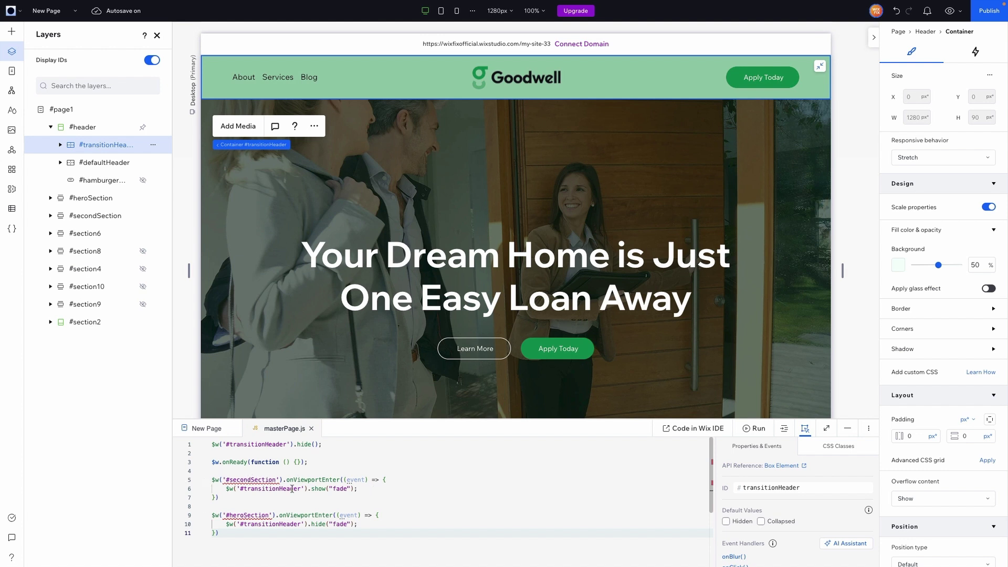
# - Add $w('#defaultHeader').hide("fade"); to the secondSection handler in masterPage.js
pyautogui.click(372, 489)
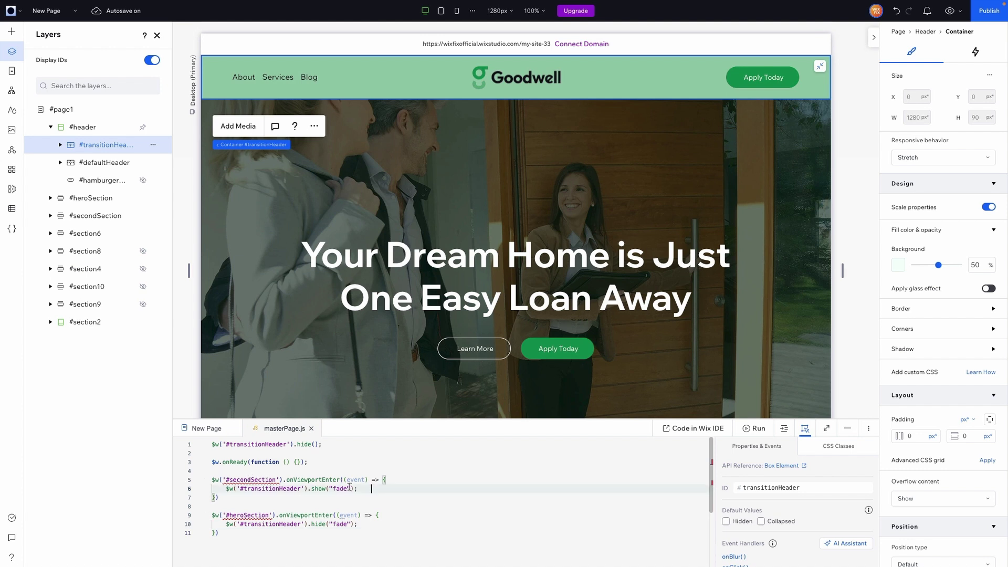
pyautogui.press('Return')
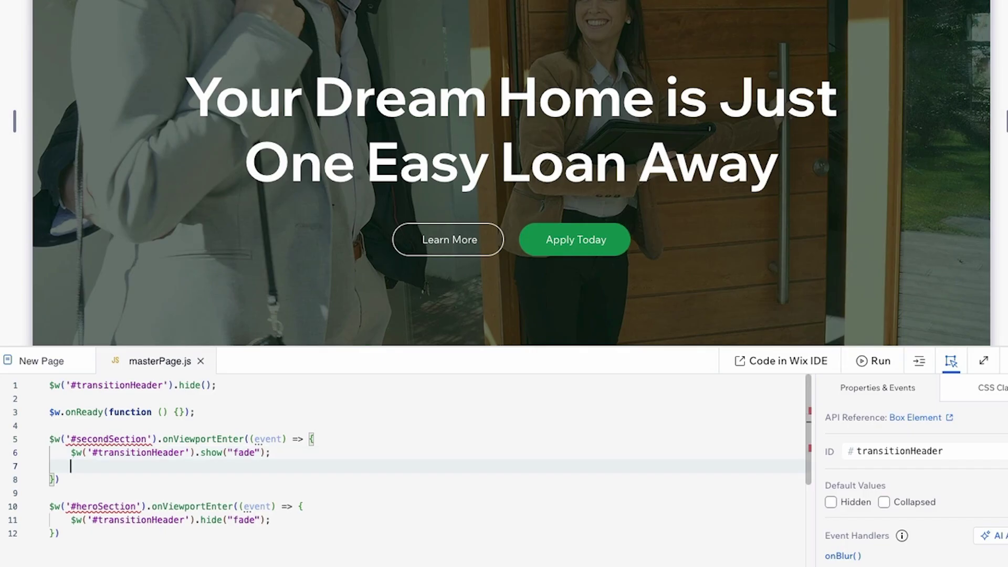
pyautogui.write('$w')
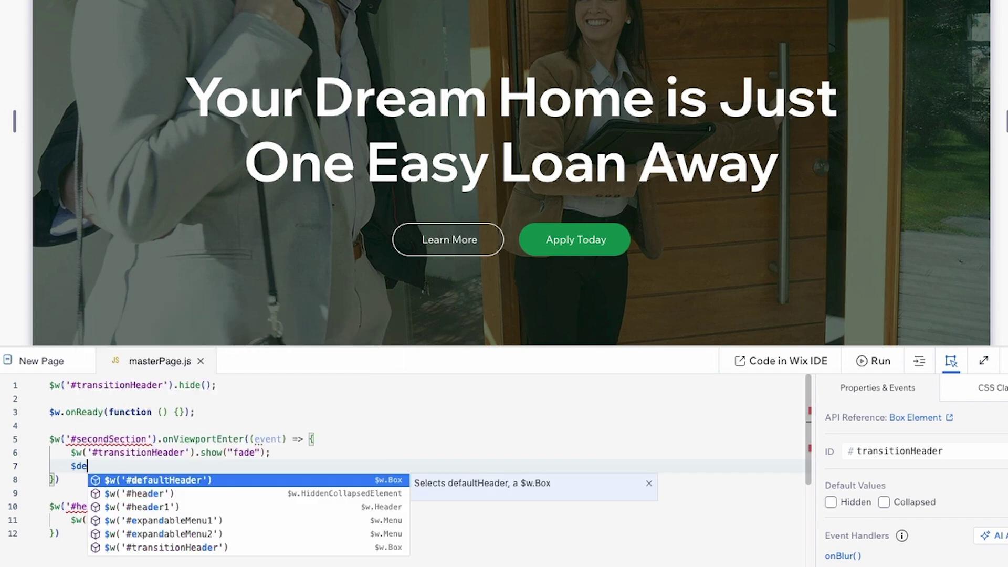
pyautogui.press('Return')
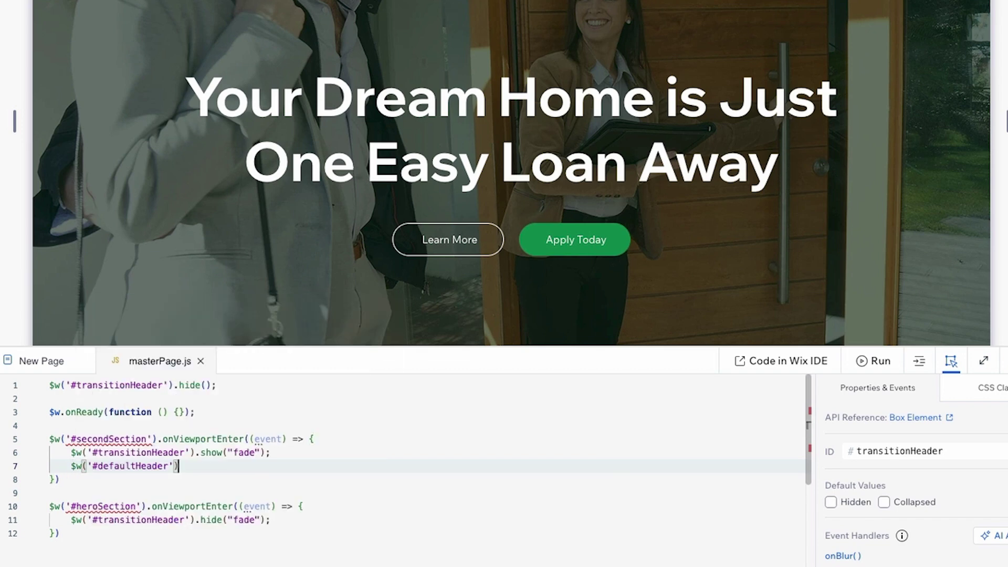
pyautogui.write('.hide')
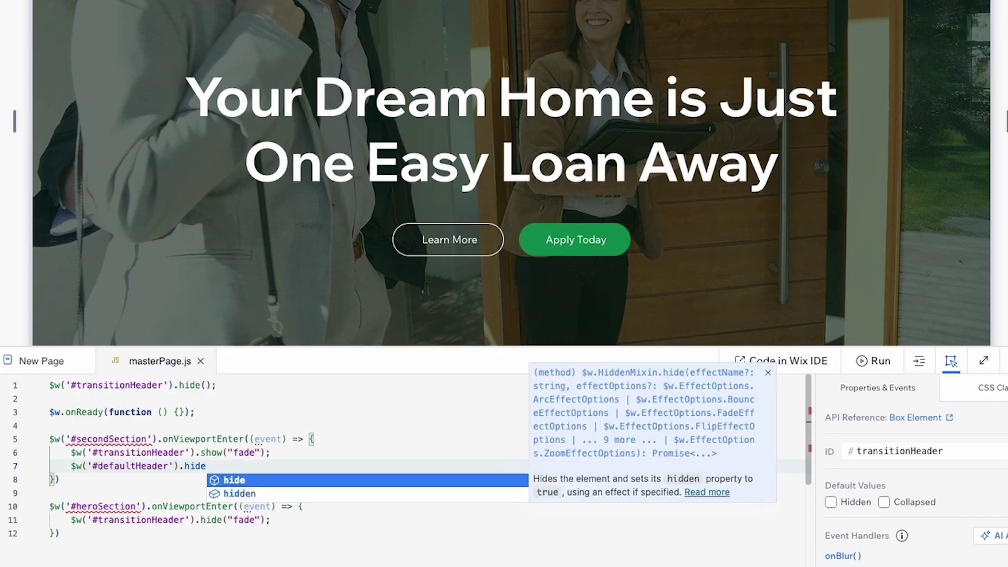
pyautogui.write('(')
pyautogui.write('"fade"')
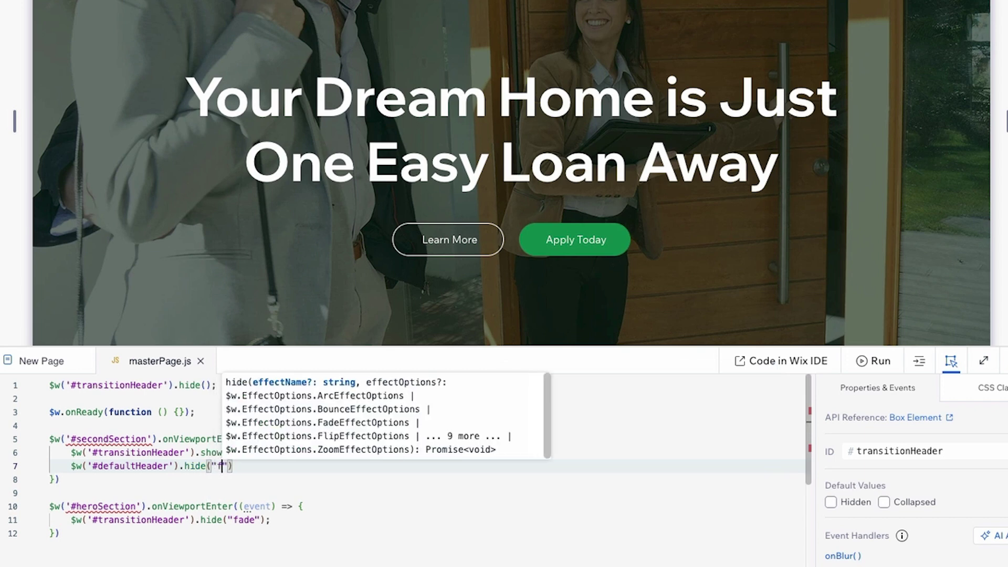
pyautogui.write(')')
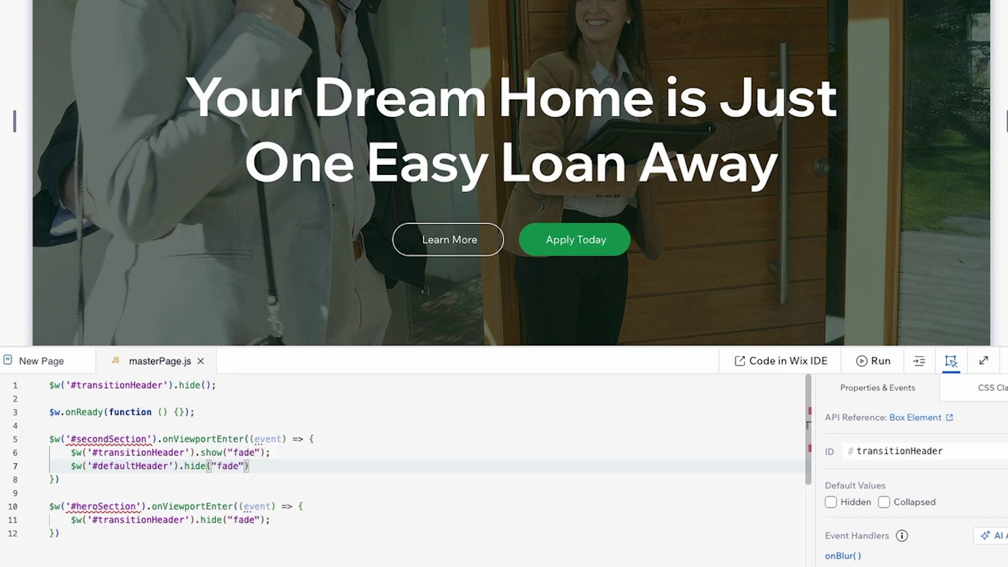
pyautogui.write(';')
# - Add $w('#defaultHeader').show("fade"); to the heroSection handler, then preview the site
pyautogui.click(288, 520)
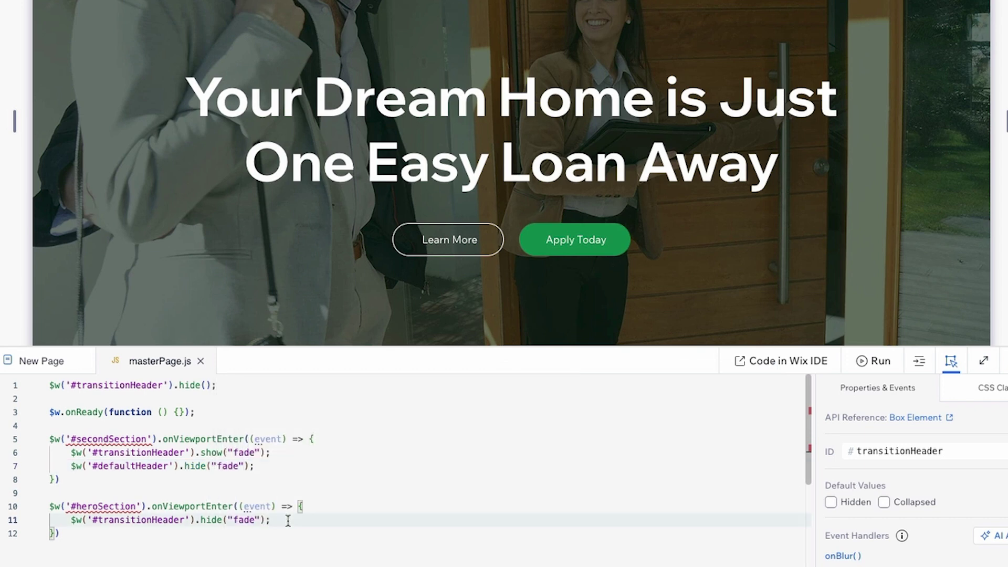
pyautogui.press('BackSpace')
pyautogui.press('Return')
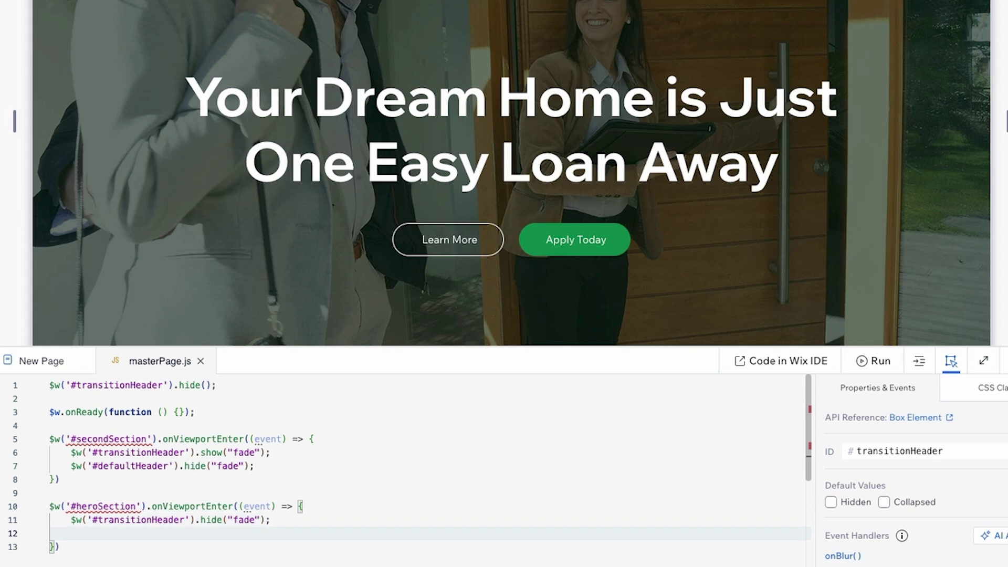
pyautogui.write('$wde')
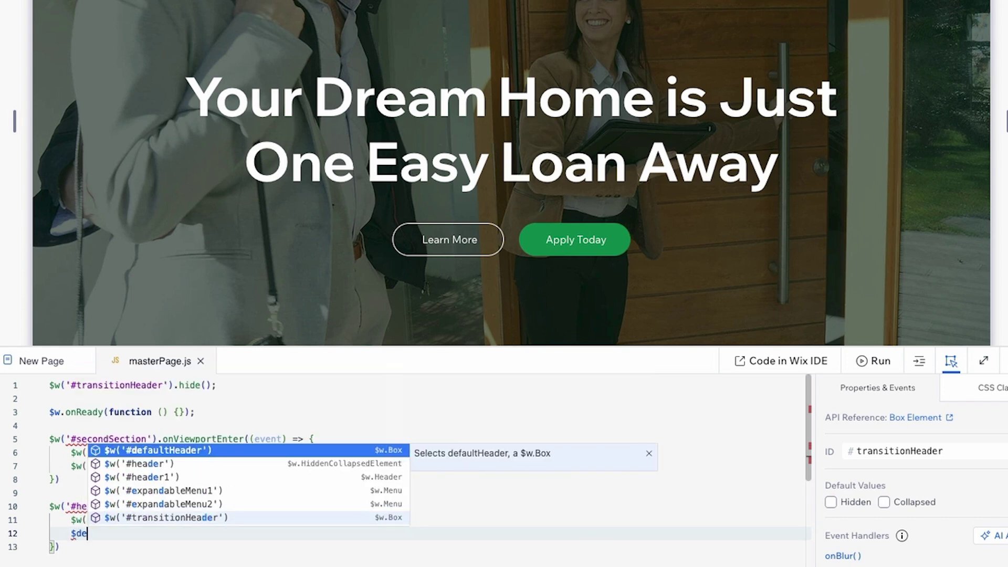
pyautogui.press('Return')
pyautogui.write('.sh')
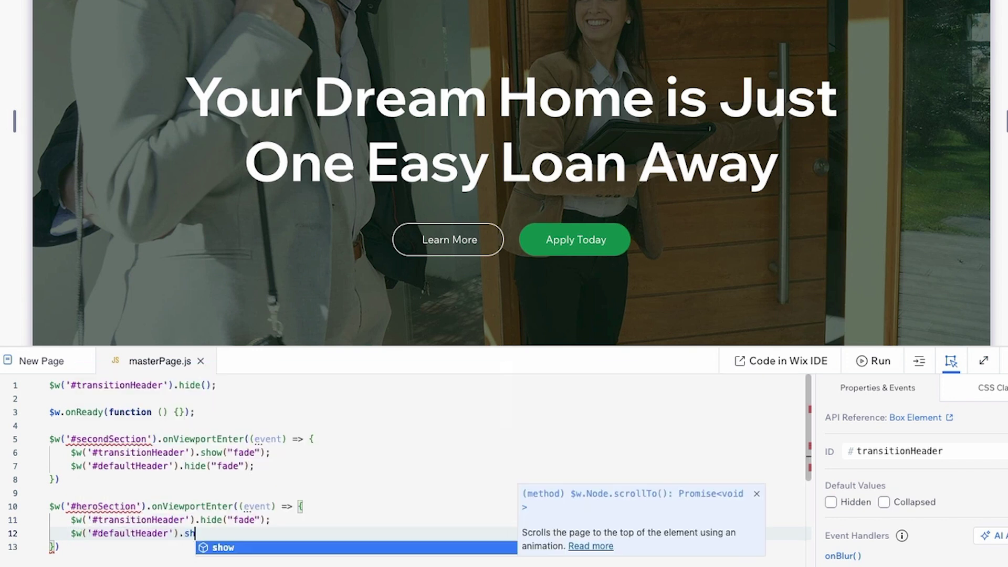
pyautogui.write('ow("fade')
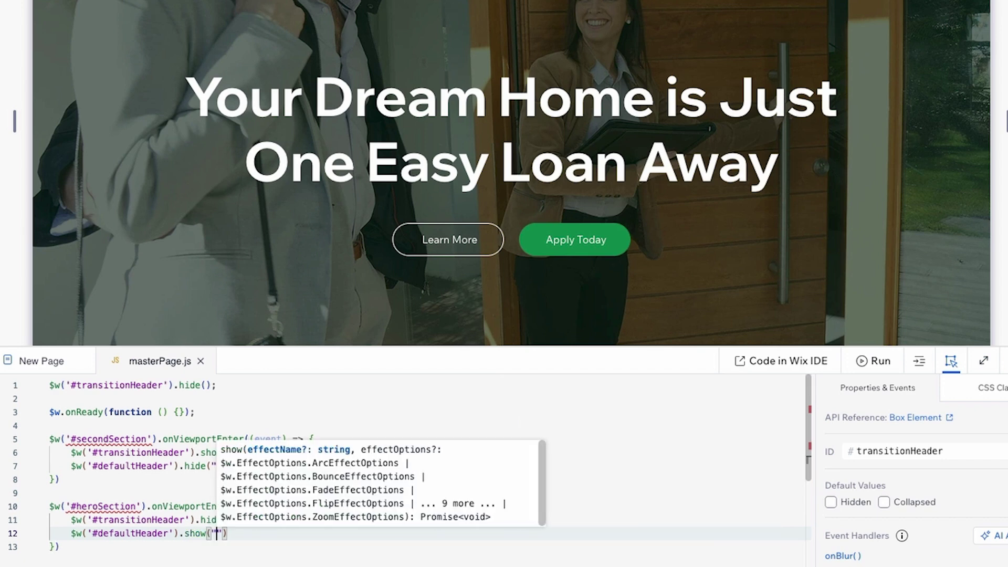
pyautogui.write('");')
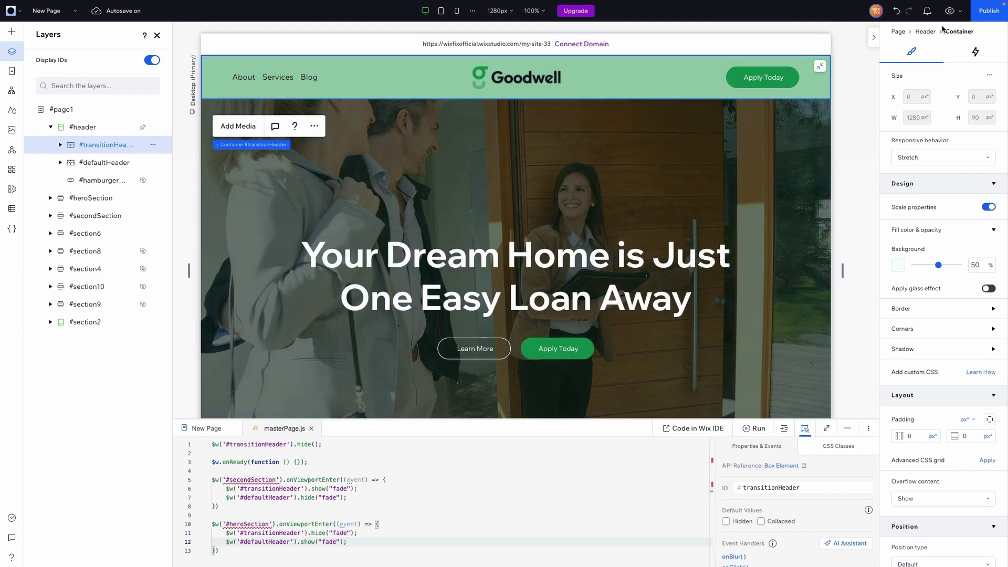
pyautogui.click(948, 13)
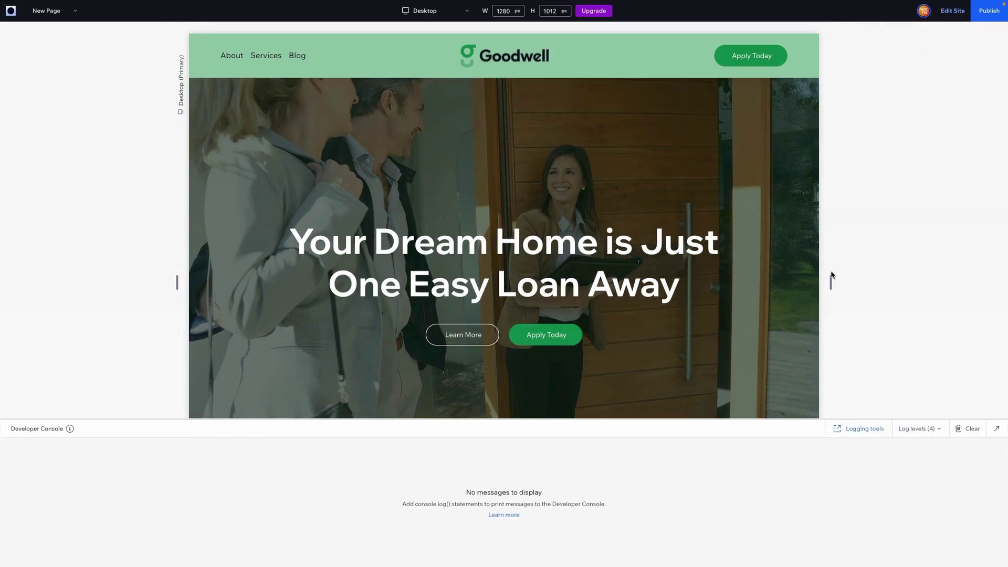
pyautogui.click(997, 429)
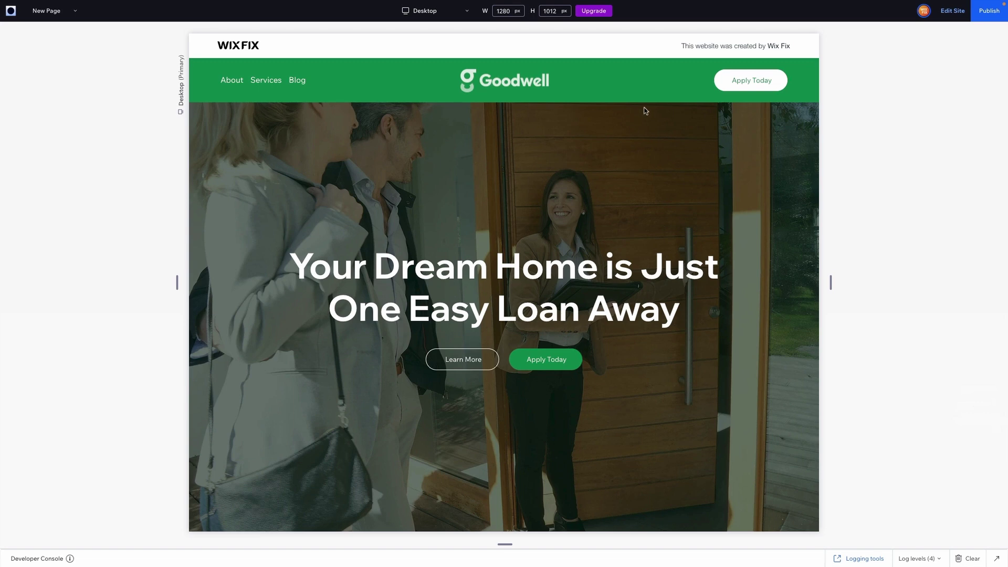
pyautogui.scroll(-5, 645, 218)
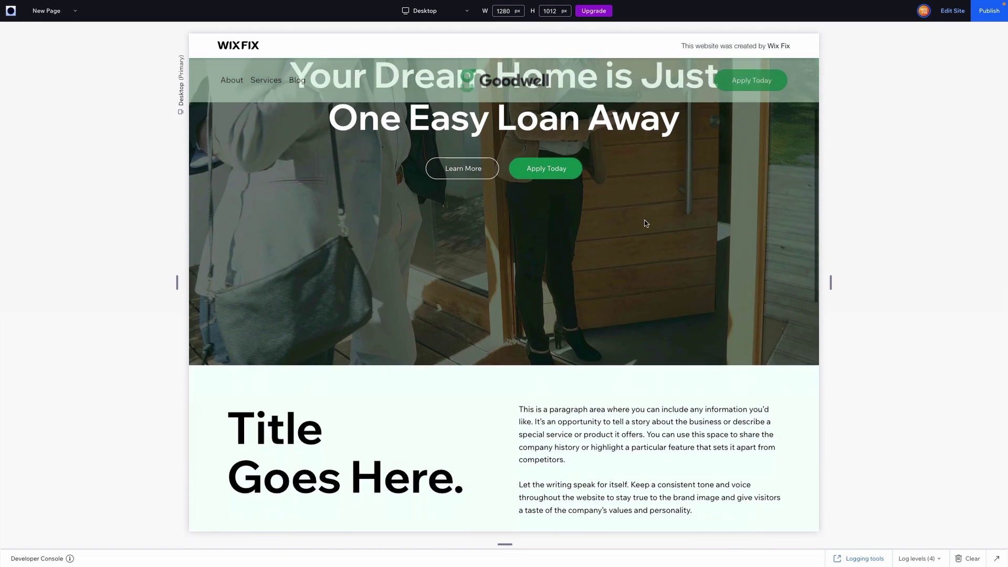
pyautogui.scroll(-3, 646, 223)
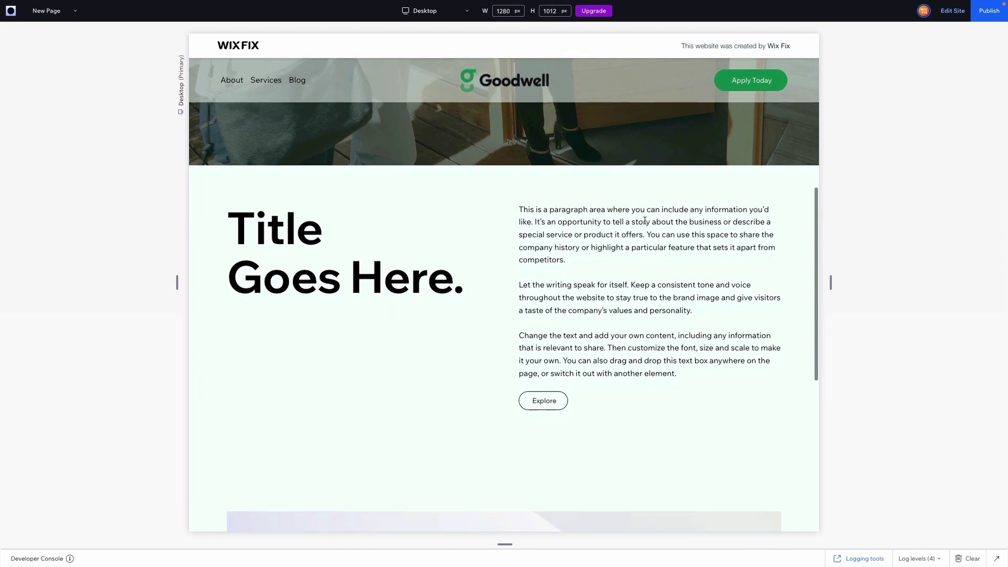
pyautogui.scroll(-1, 645, 220)
pyautogui.scroll(1, 645, 220)
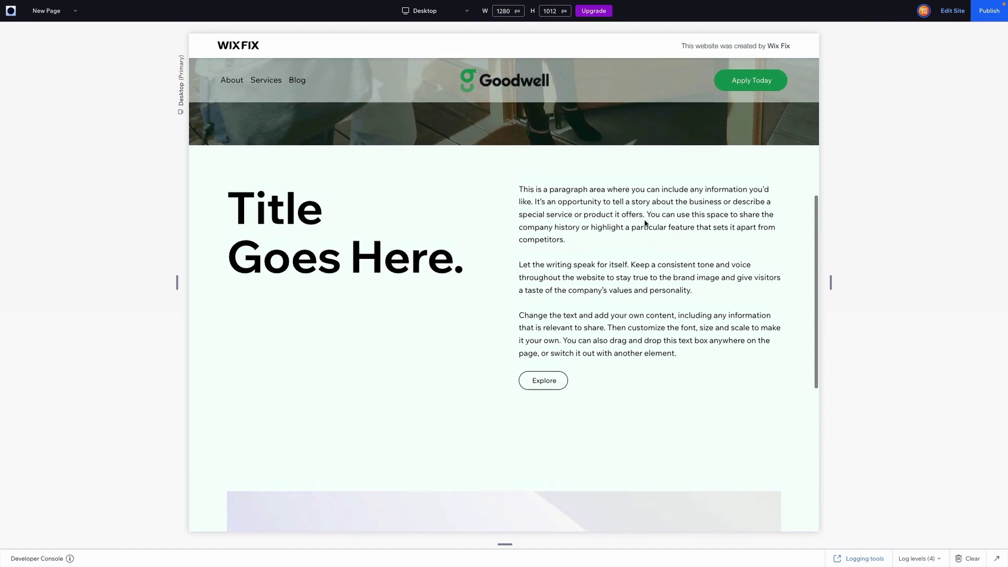
pyautogui.scroll(-1, 645, 223)
pyautogui.scroll(-6, 646, 223)
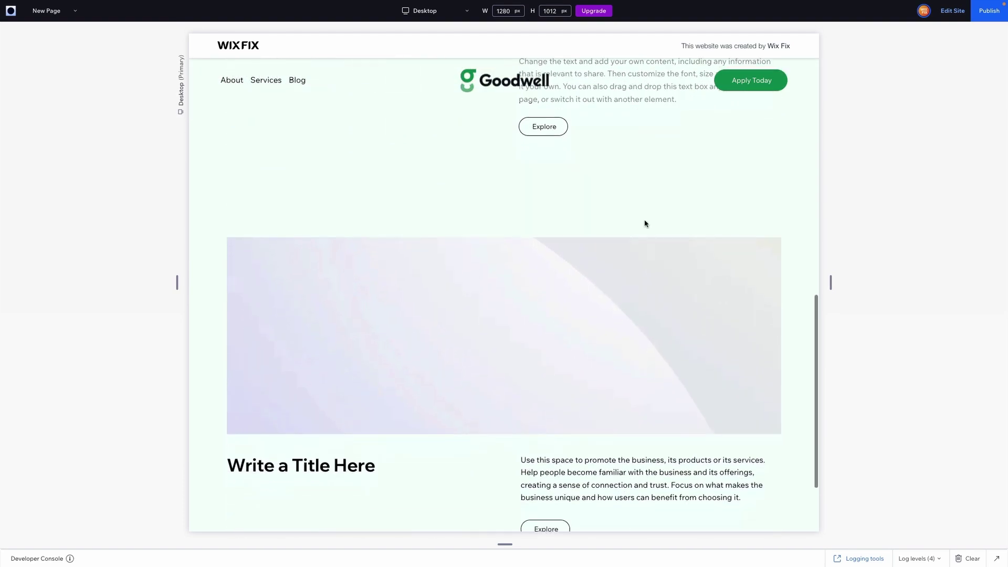
pyautogui.scroll(10, 646, 223)
pyautogui.press('Escape')
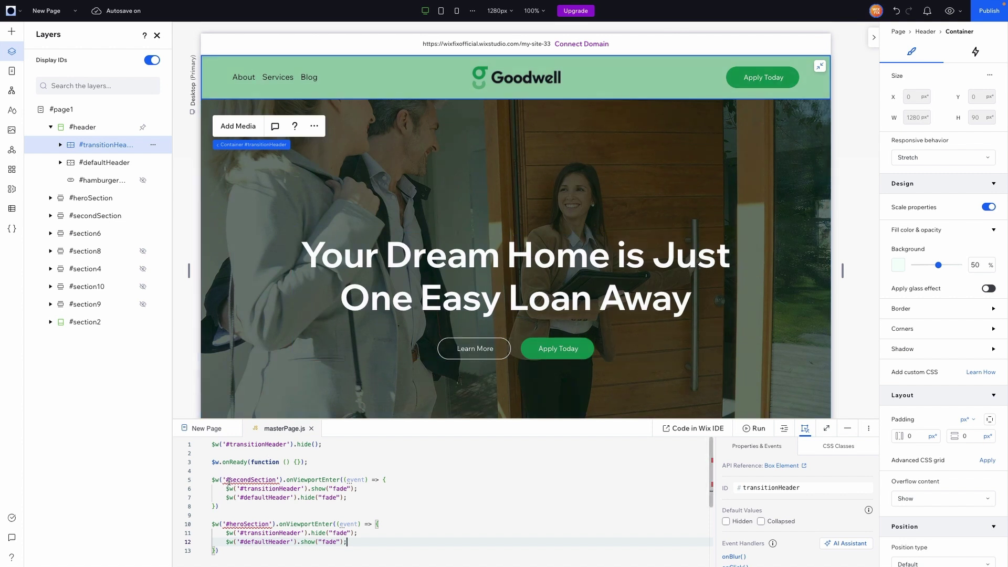
# - Switch to the second page named New Page and preview it
pyautogui.moveTo(227, 480); pyautogui.dragTo(279, 480)
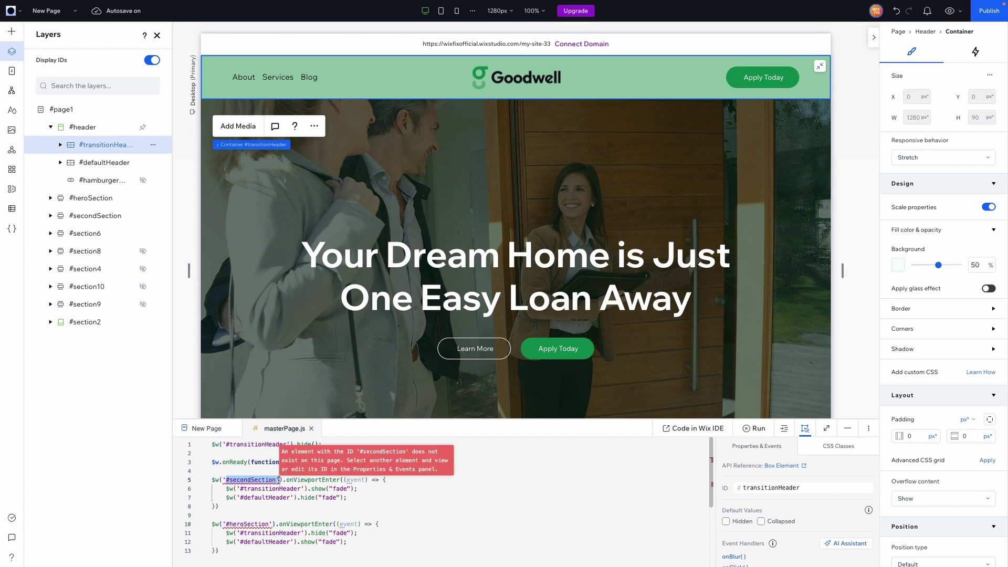
pyautogui.click(385, 494)
pyautogui.click(74, 13)
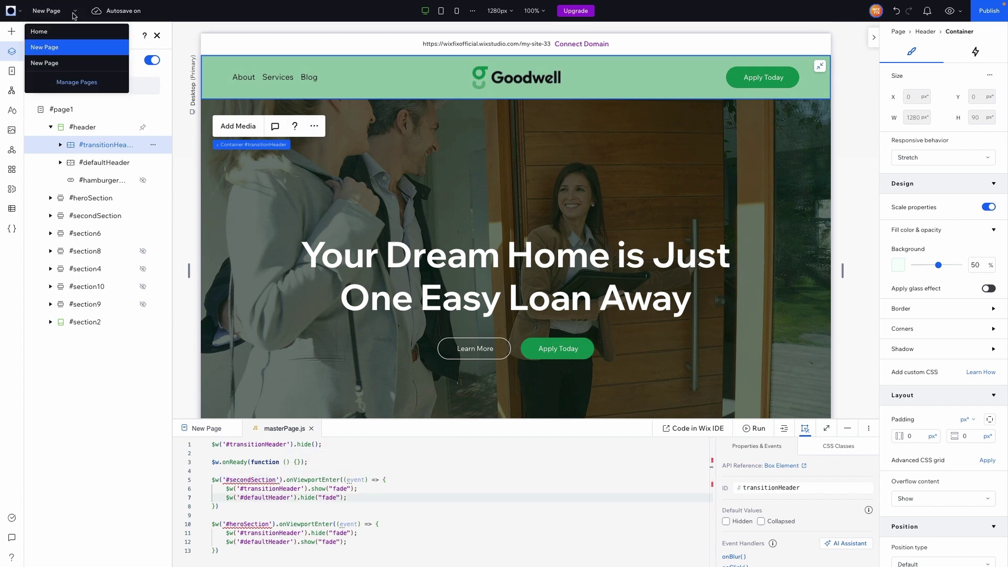
pyautogui.click(65, 68)
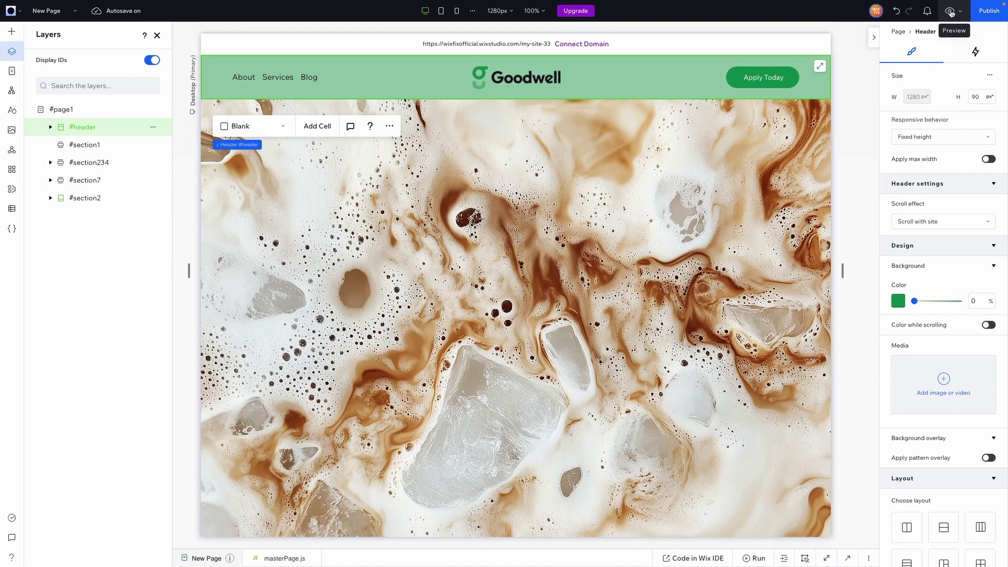
pyautogui.click(950, 10)
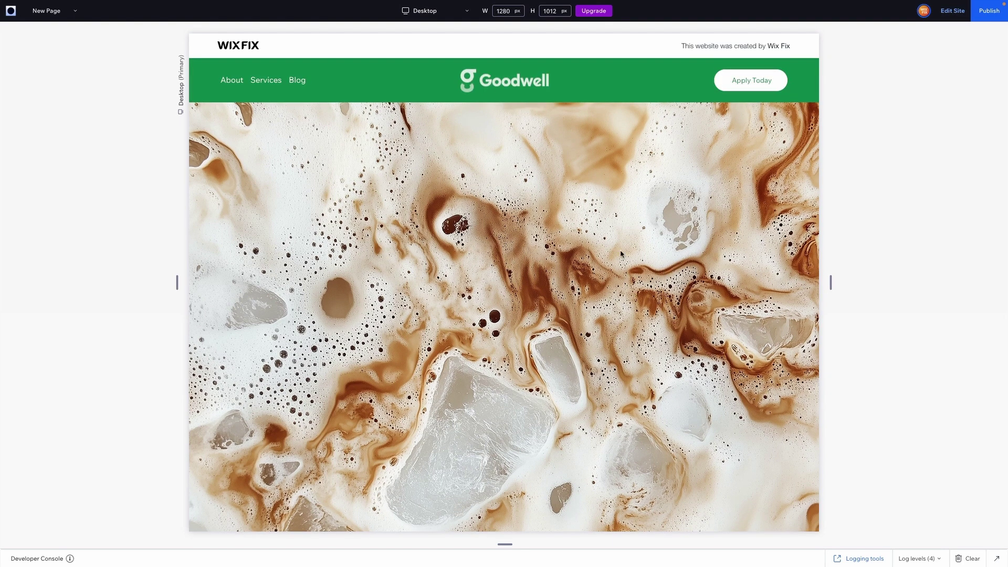
# - Scroll through the New Page preview, then return to the editor
pyautogui.scroll(-6, 620, 253)
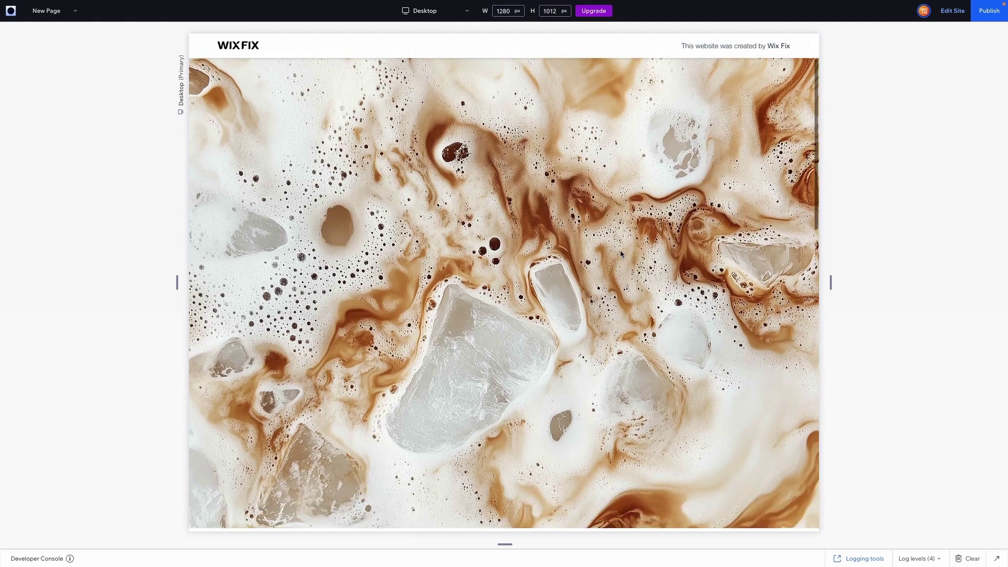
pyautogui.scroll(-2, 621, 252)
pyautogui.scroll(9, 620, 252)
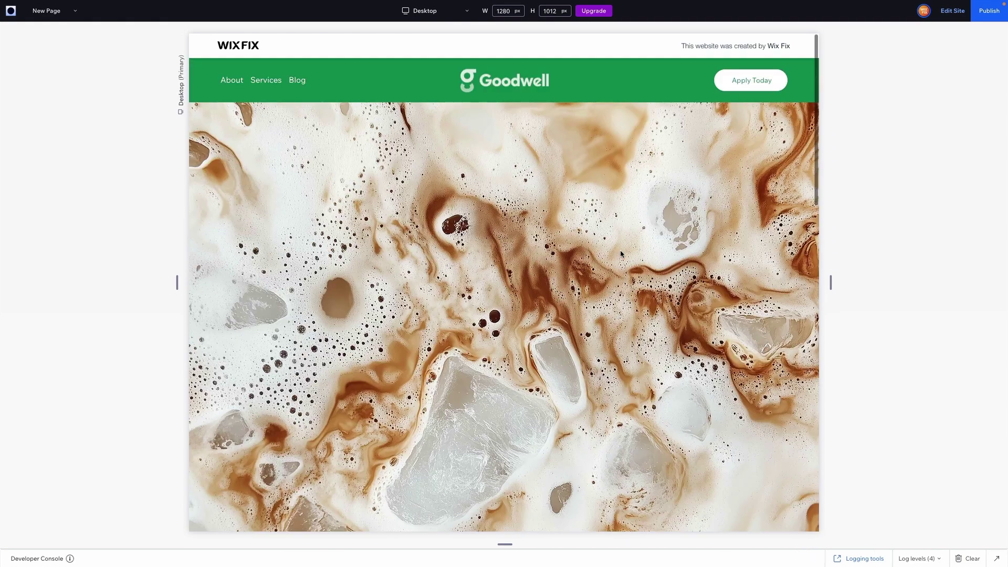
pyautogui.click(952, 11)
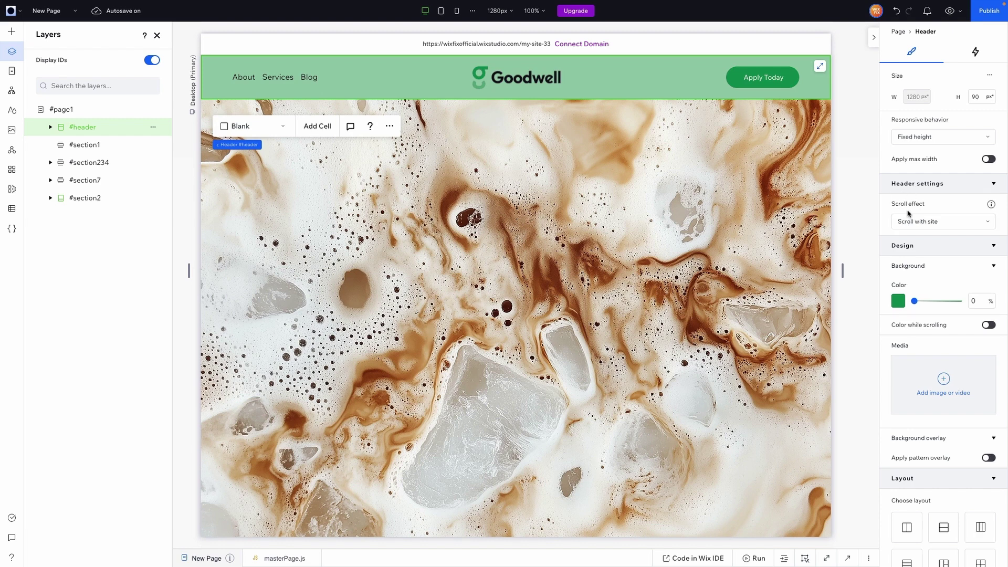
# - Set the header's scroll effect to Freeze and preview the page
pyautogui.click(915, 221)
pyautogui.click(928, 247)
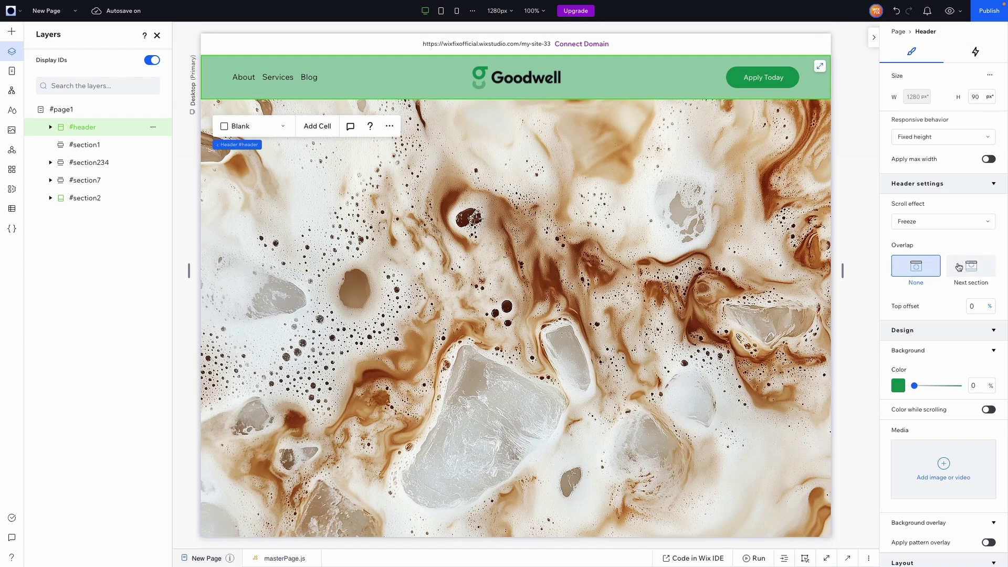
pyautogui.click(949, 11)
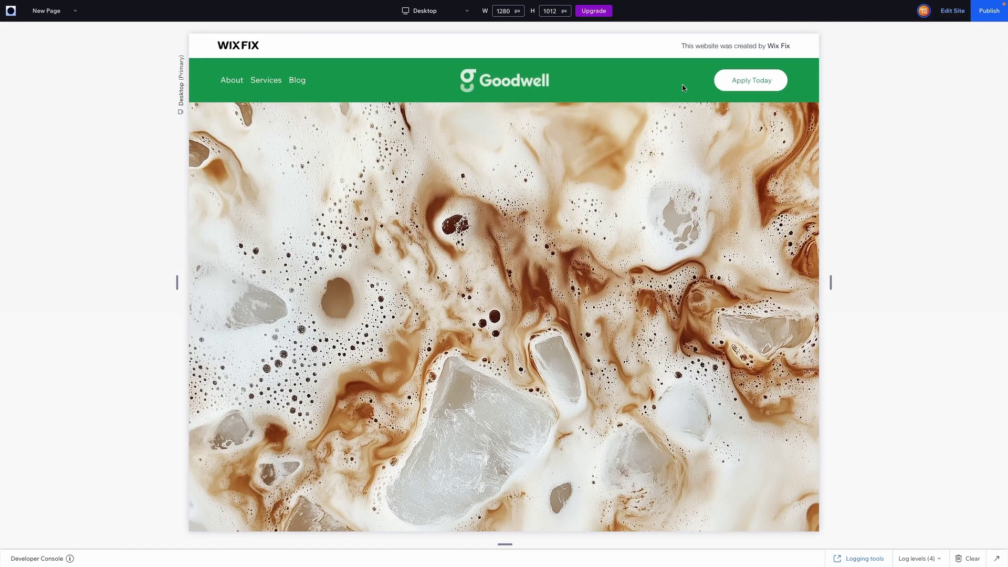
# - Select #defaultHeader in Layers and set its background opacity to 0%
pyautogui.click(952, 10)
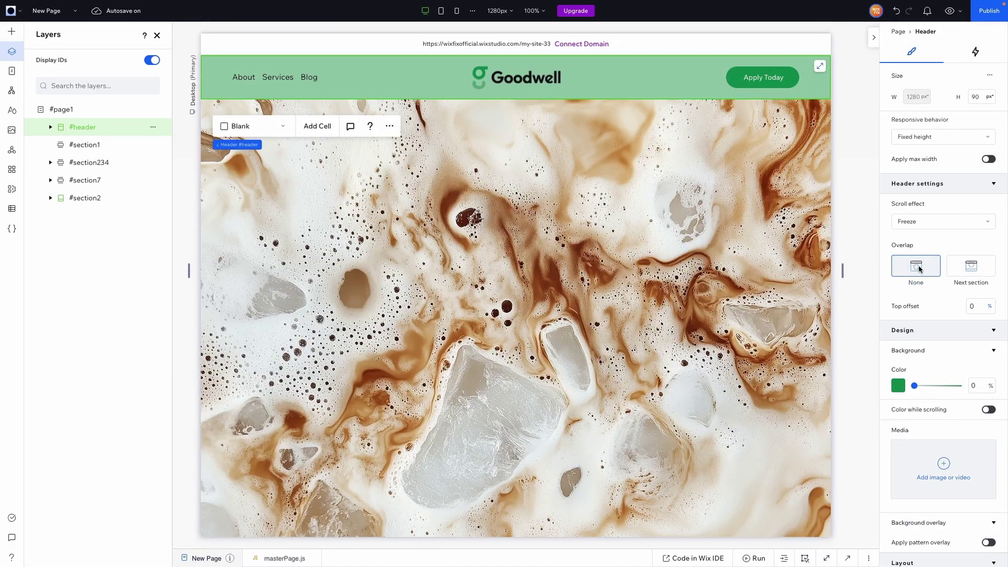
pyautogui.click(919, 269)
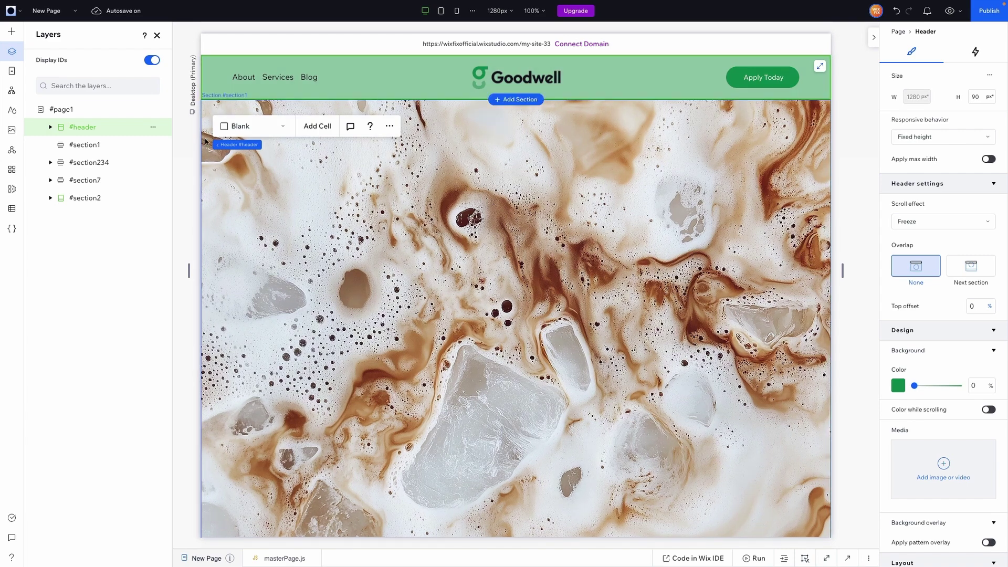
pyautogui.click(51, 127)
pyautogui.click(96, 163)
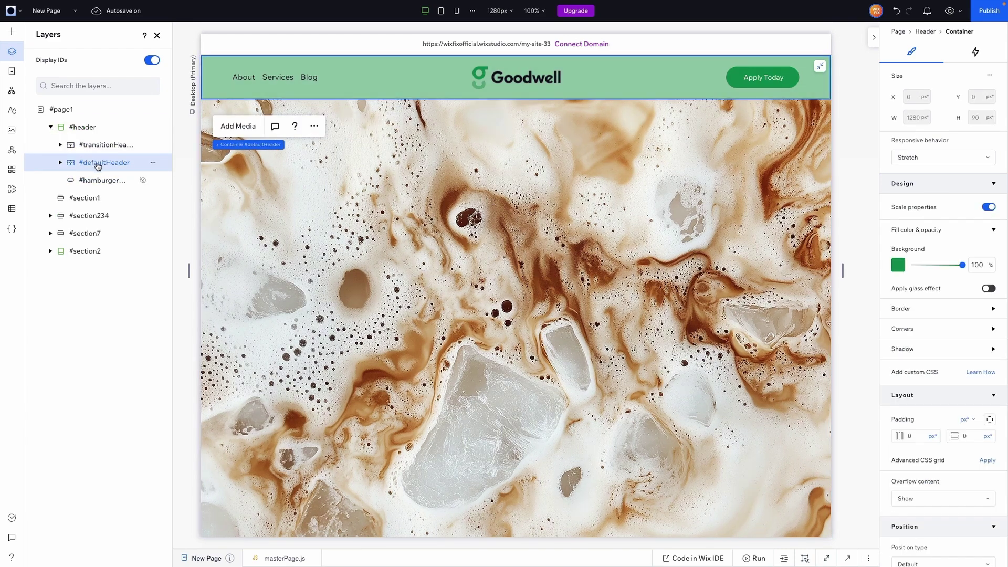
pyautogui.click(979, 265)
pyautogui.write('0')
pyautogui.press('Return')
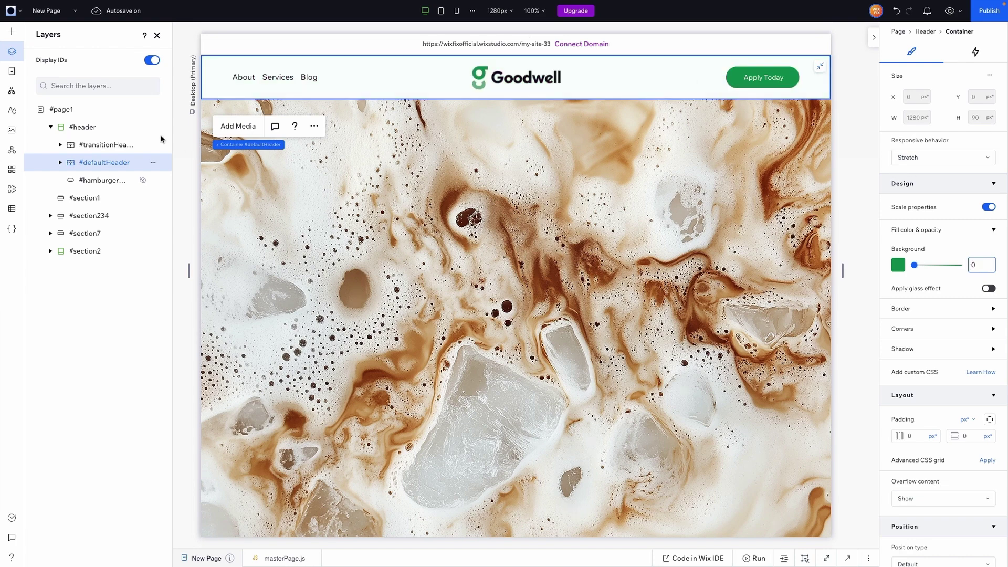
# - Reselect #header and keep Freeze as its scroll effect
pyautogui.click(88, 128)
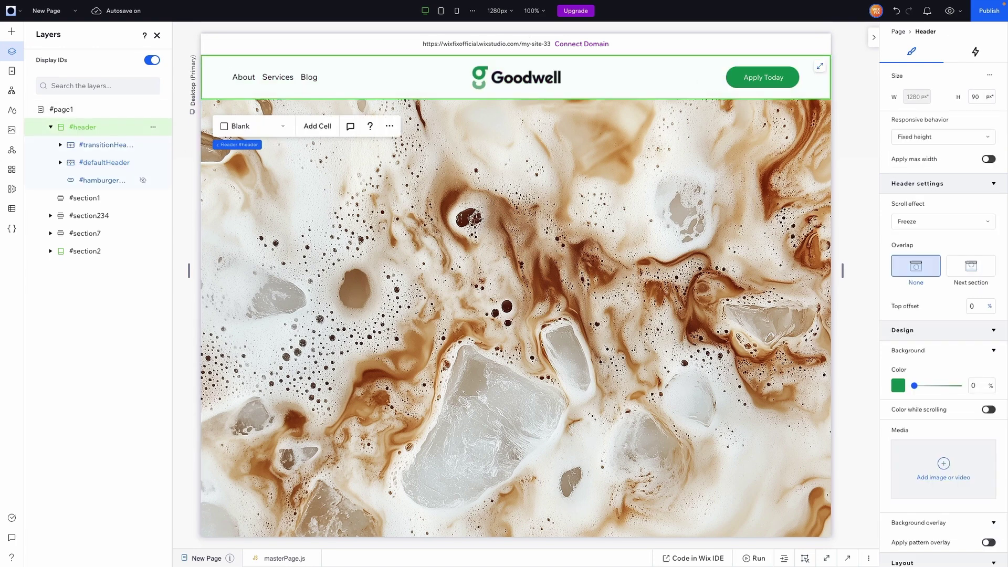
pyautogui.click(918, 222)
pyautogui.click(920, 222)
# - Set the header Overlap to Next section and check it in preview
pyautogui.click(966, 268)
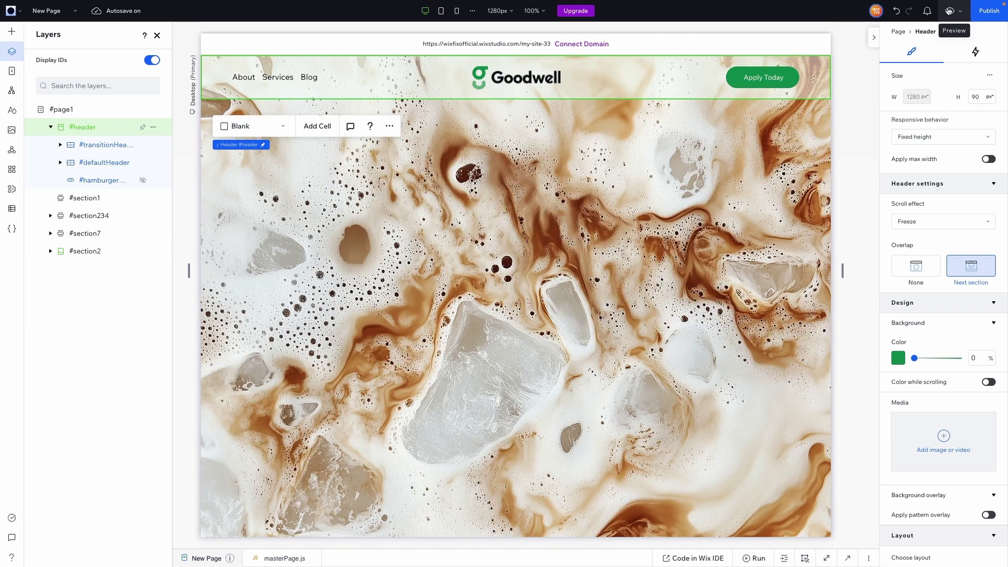
pyautogui.click(949, 11)
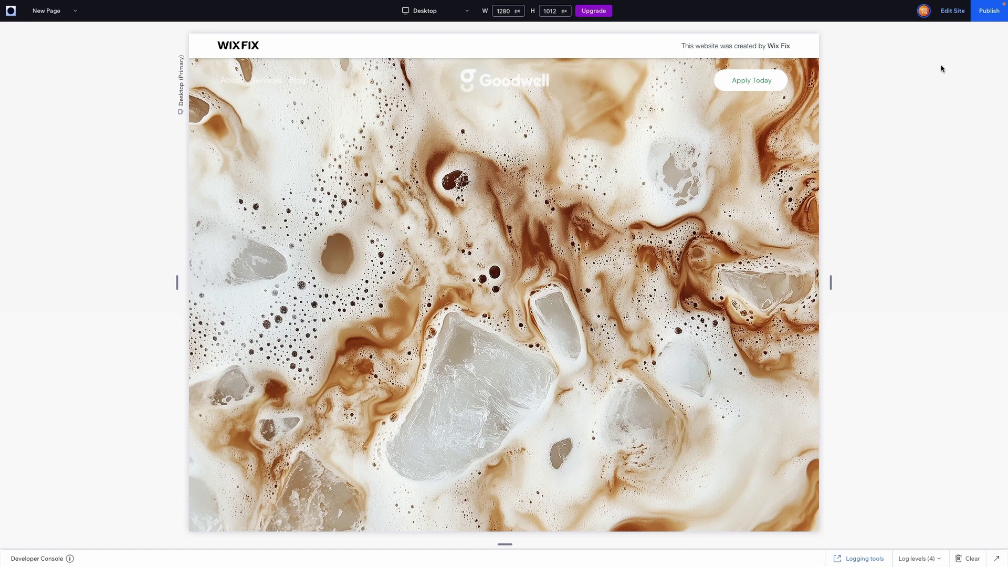
pyautogui.click(953, 11)
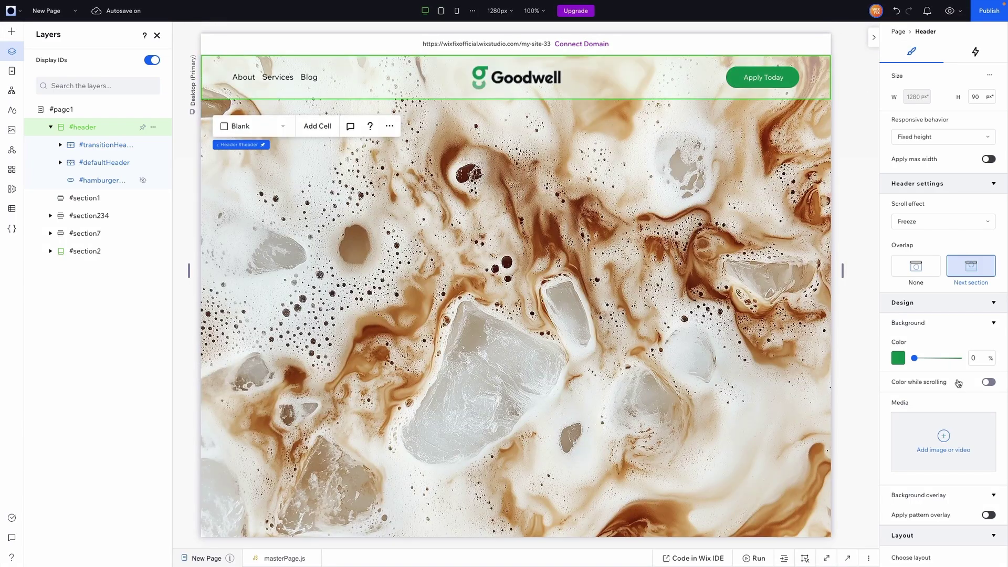
# - Raise the header colour opacity to 100%, set Overlap to None, and preview it
pyautogui.moveTo(913, 360); pyautogui.dragTo(962, 360)
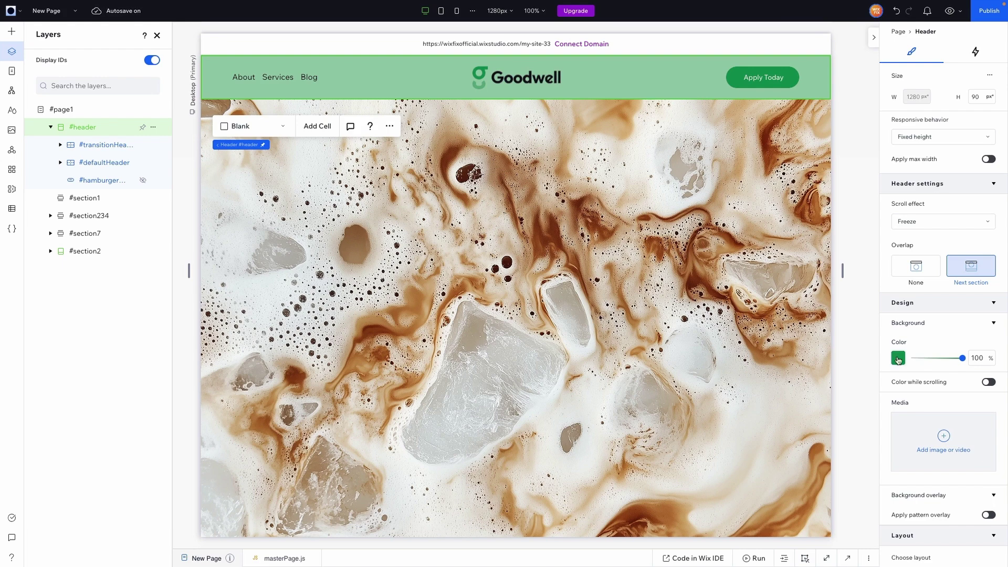
pyautogui.click(916, 271)
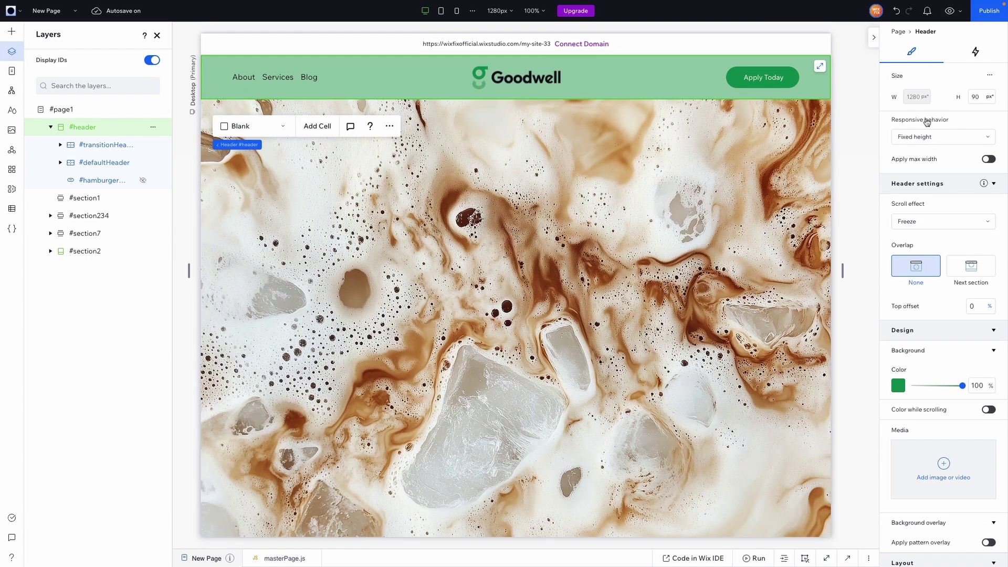
pyautogui.click(946, 13)
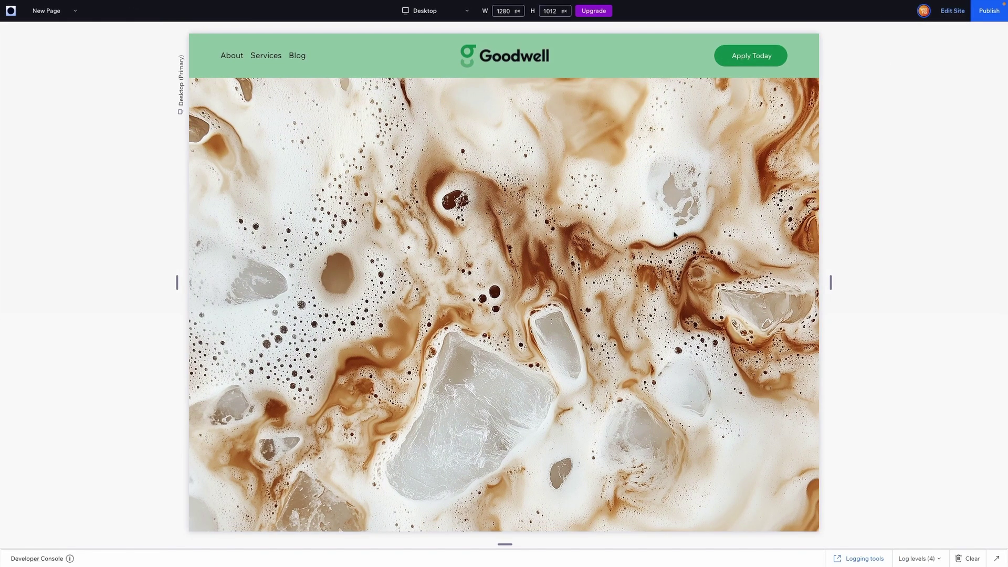
pyautogui.scroll(-8, 674, 235)
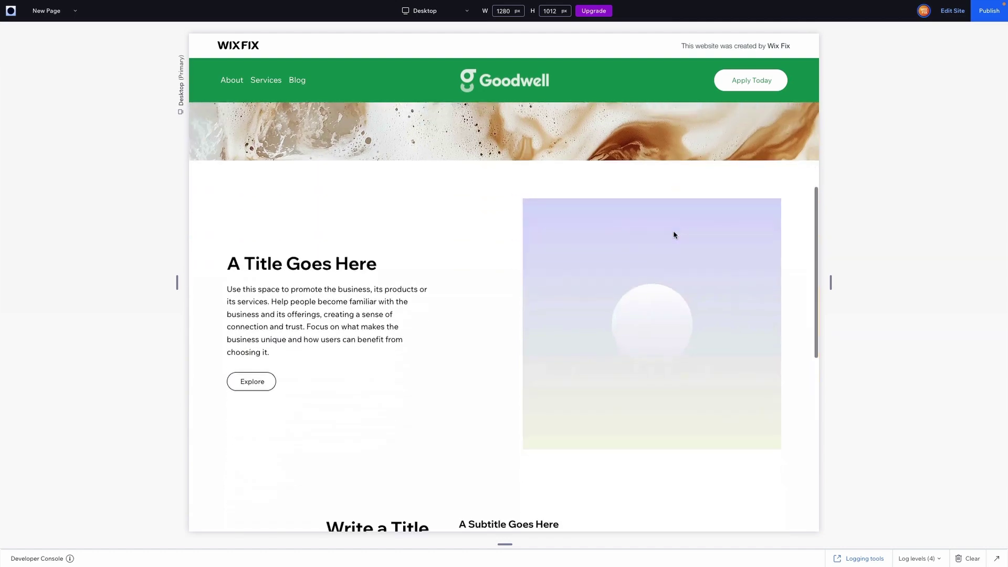
pyautogui.scroll(5, 674, 235)
pyautogui.scroll(3, 674, 235)
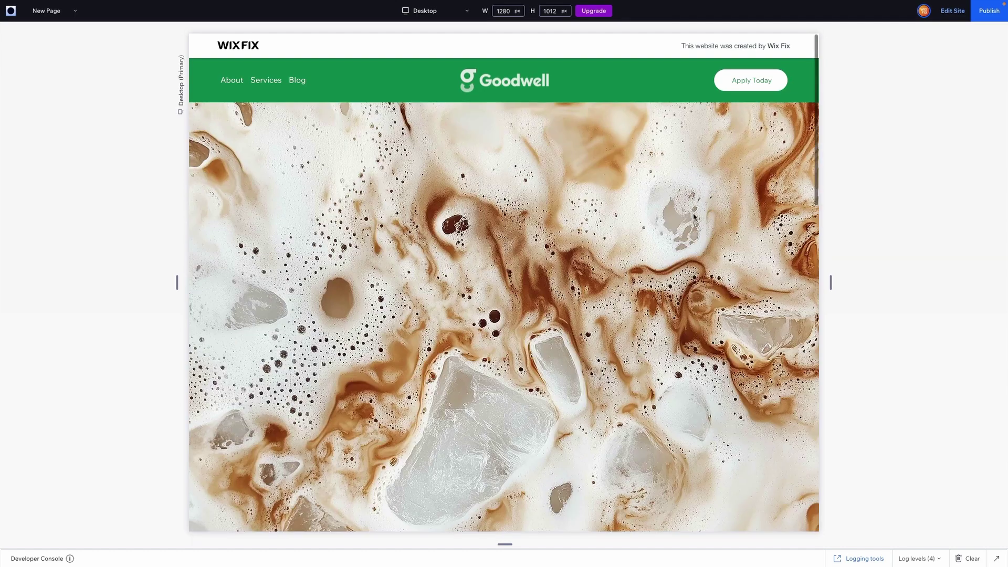
pyautogui.click(952, 10)
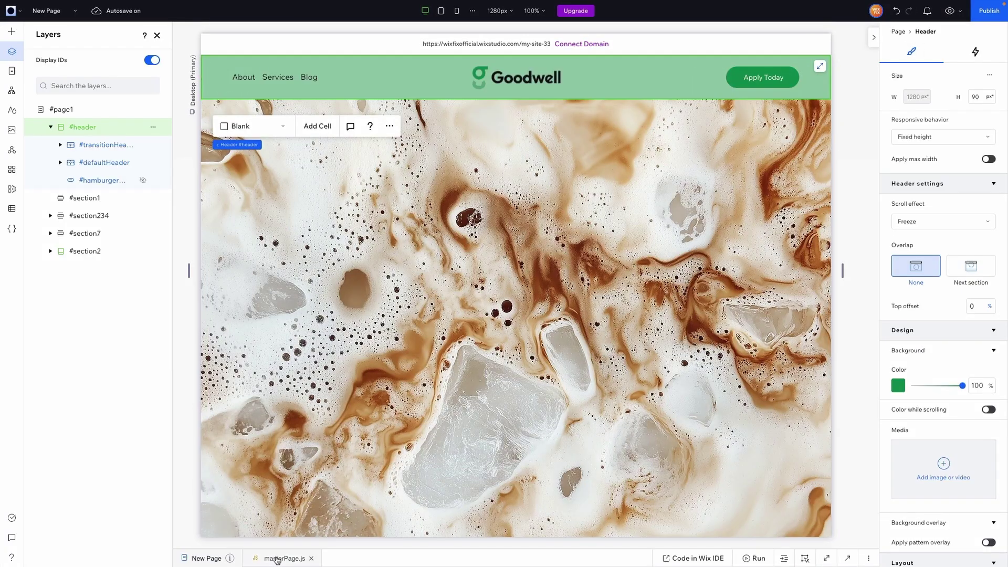
# - Open masterPage.js, mark the #secondSection and #heroSection references, then show the New Page code
pyautogui.click(277, 558)
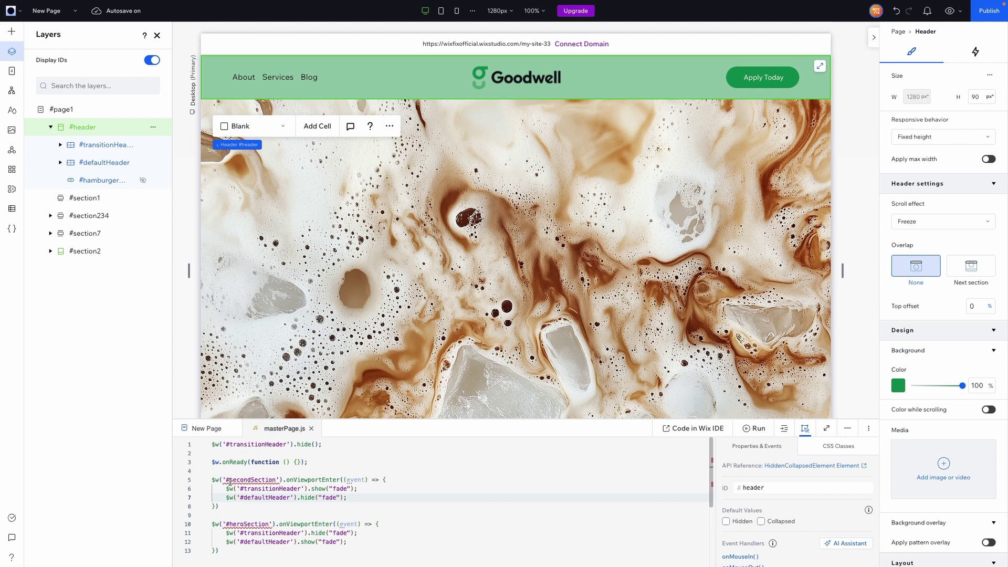
pyautogui.moveTo(226, 481); pyautogui.dragTo(277, 483)
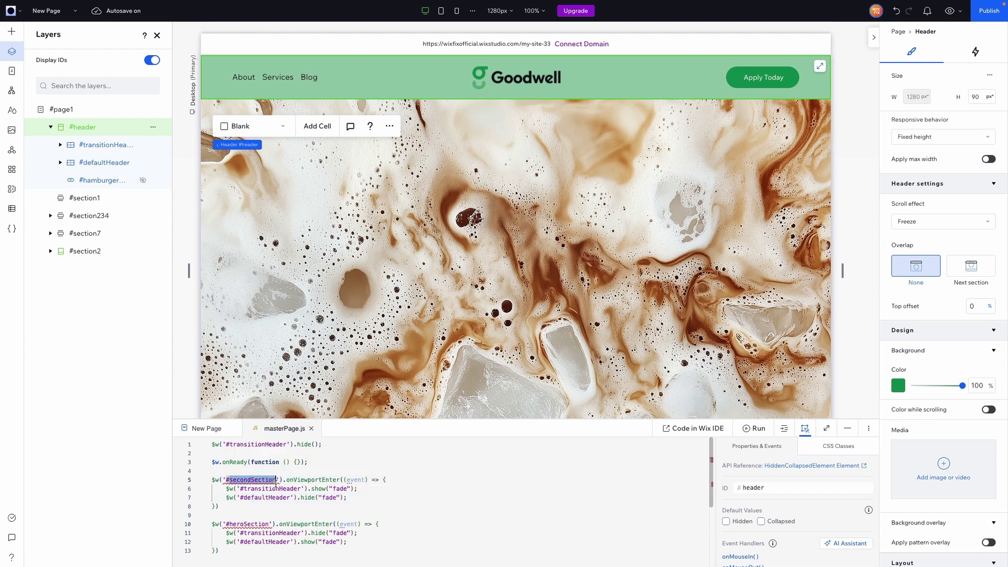
pyautogui.moveTo(226, 523); pyautogui.dragTo(269, 524)
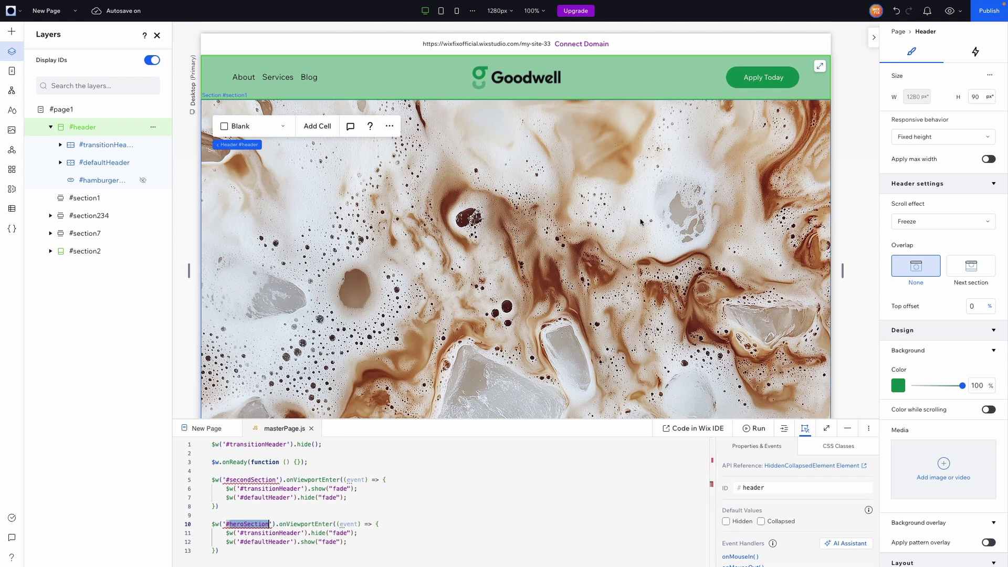
pyautogui.press('Escape')
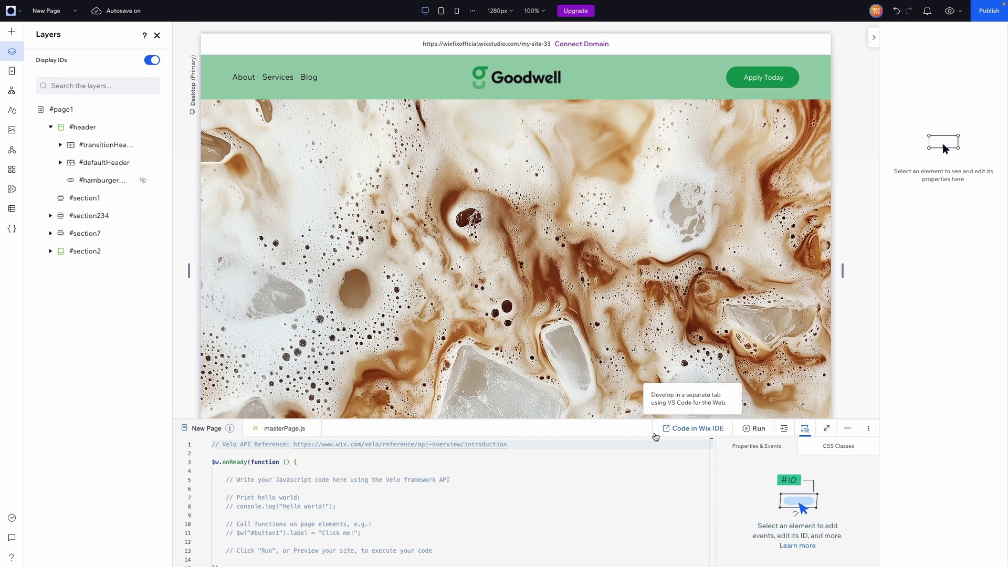
# - Give the marbled hero image section the ID heroSection
pyautogui.click(455, 240)
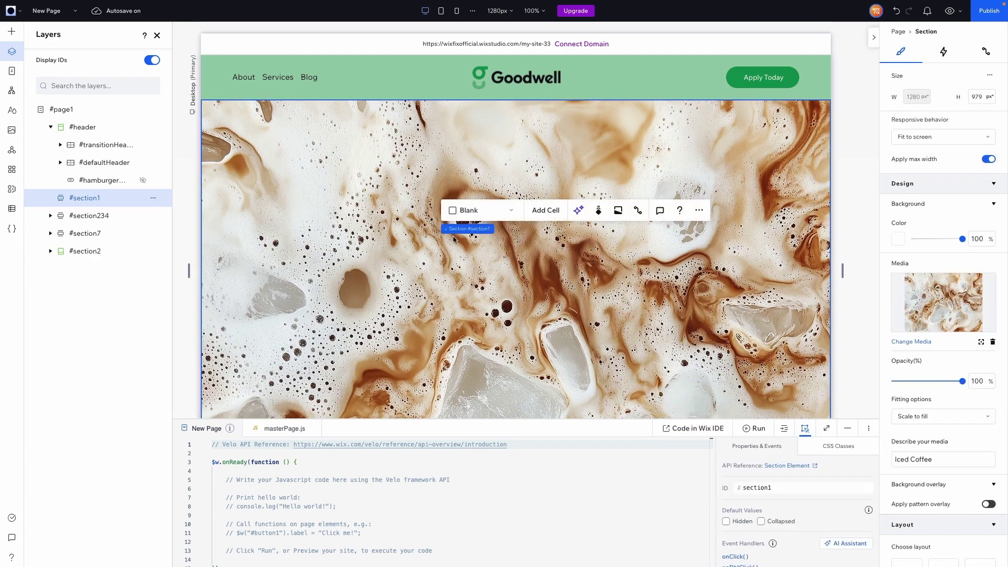
pyautogui.click(780, 488)
pyautogui.write('heroSectio')
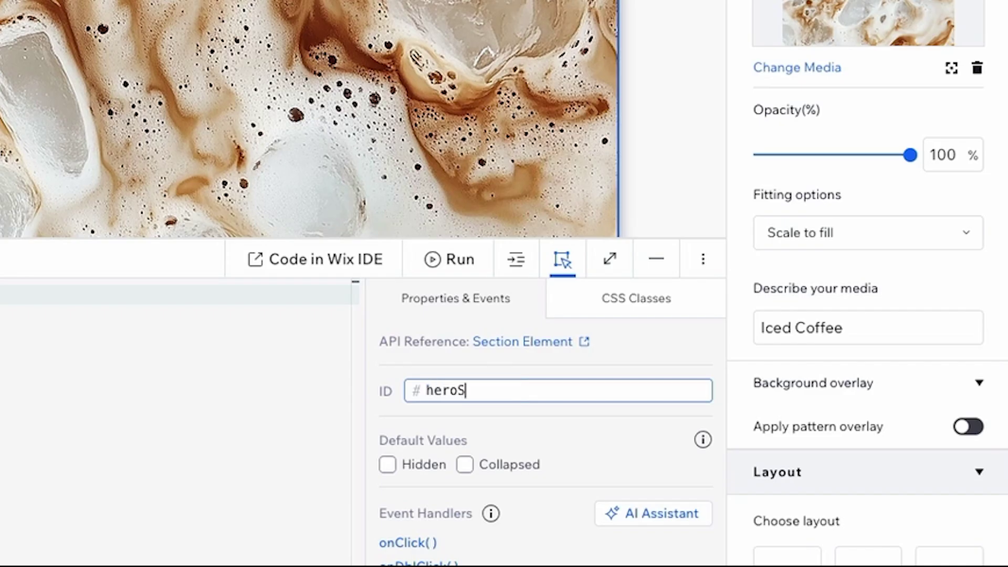
pyautogui.write('n')
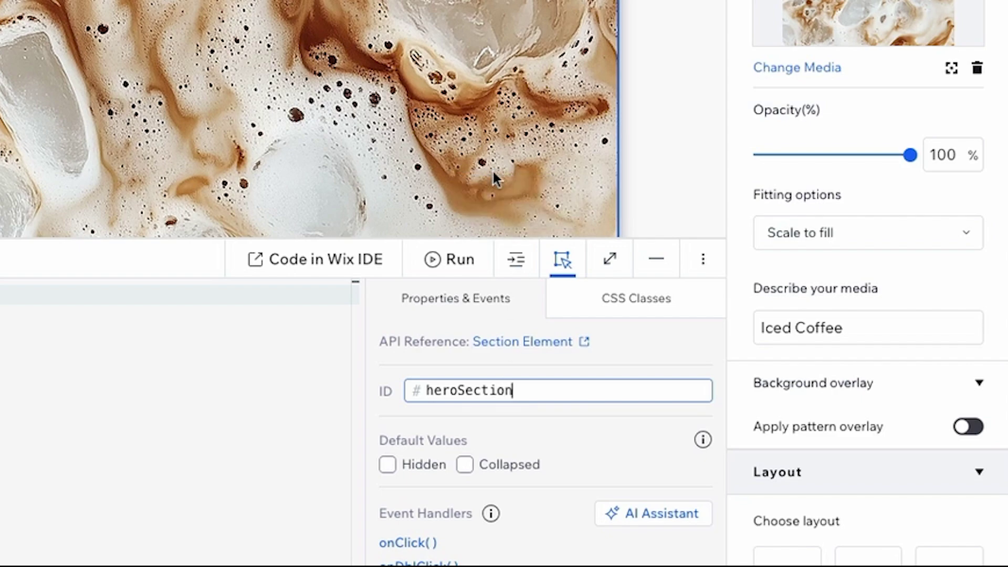
pyautogui.press('Return')
# - Select the grid section beneath it and change its ID to secondSection
pyautogui.scroll(-7, 365, 251)
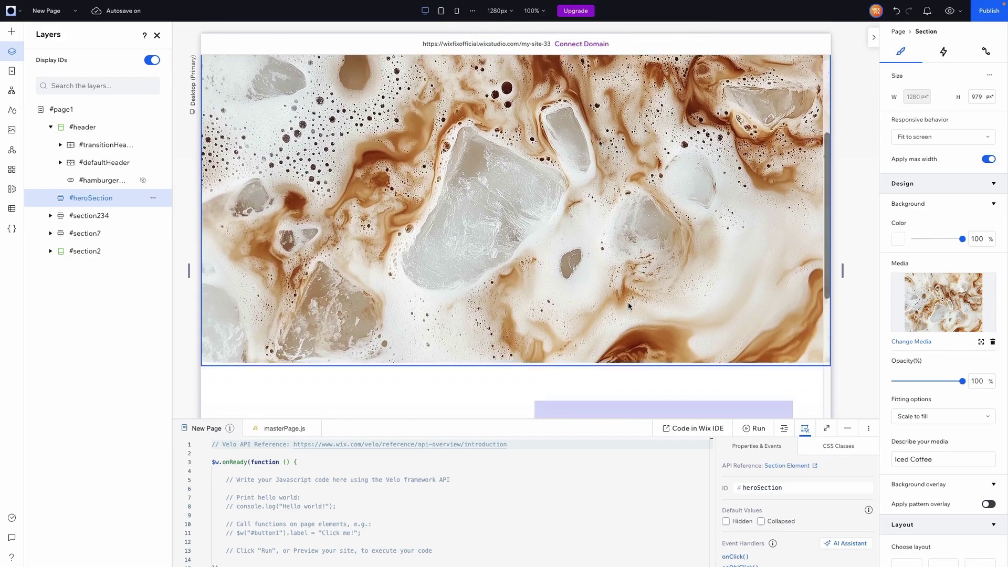
pyautogui.click(366, 251)
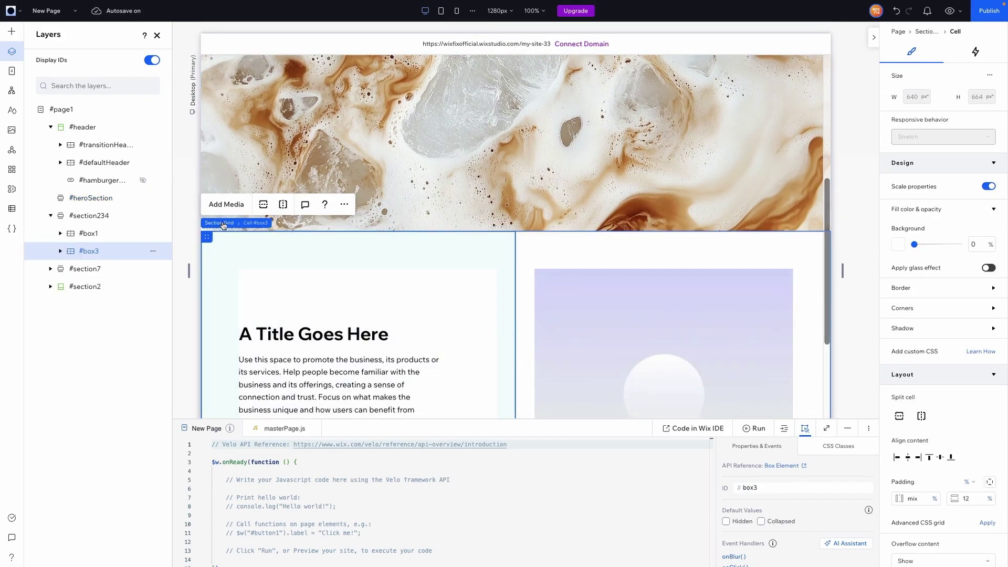
pyautogui.click(255, 222)
pyautogui.click(779, 489)
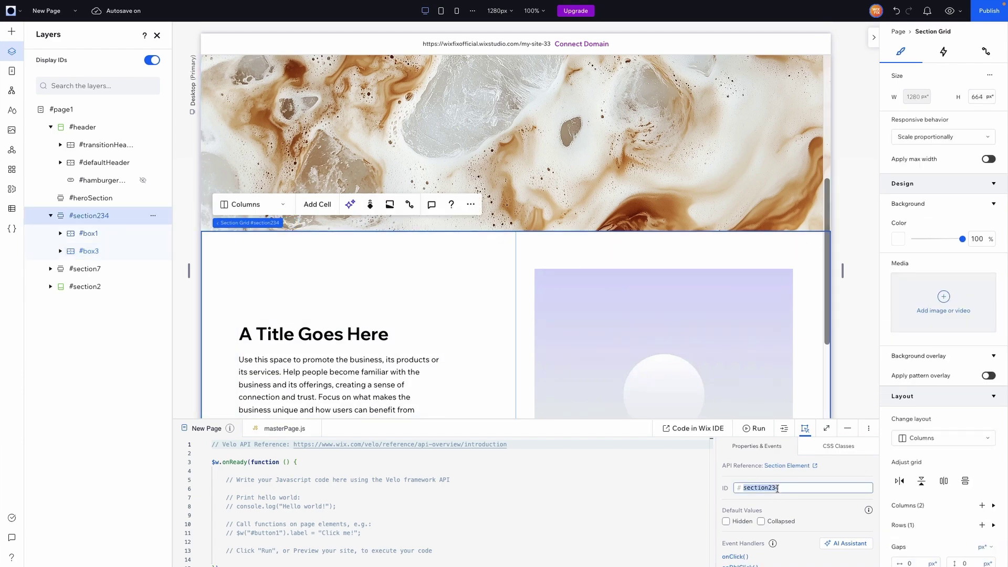
pyautogui.write('s')
pyautogui.write('econd')
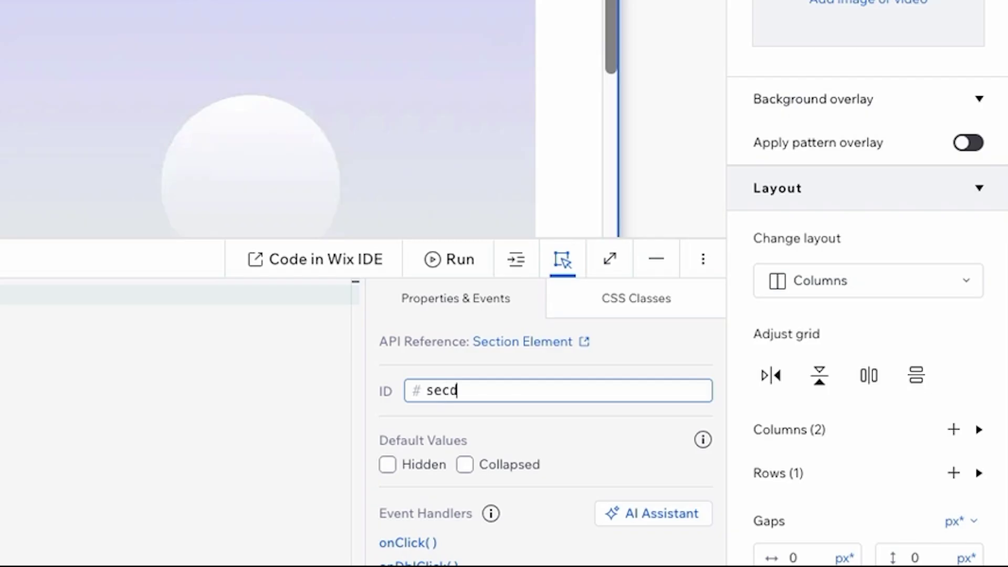
pyautogui.press('BackSpace')
pyautogui.write('ondSection')
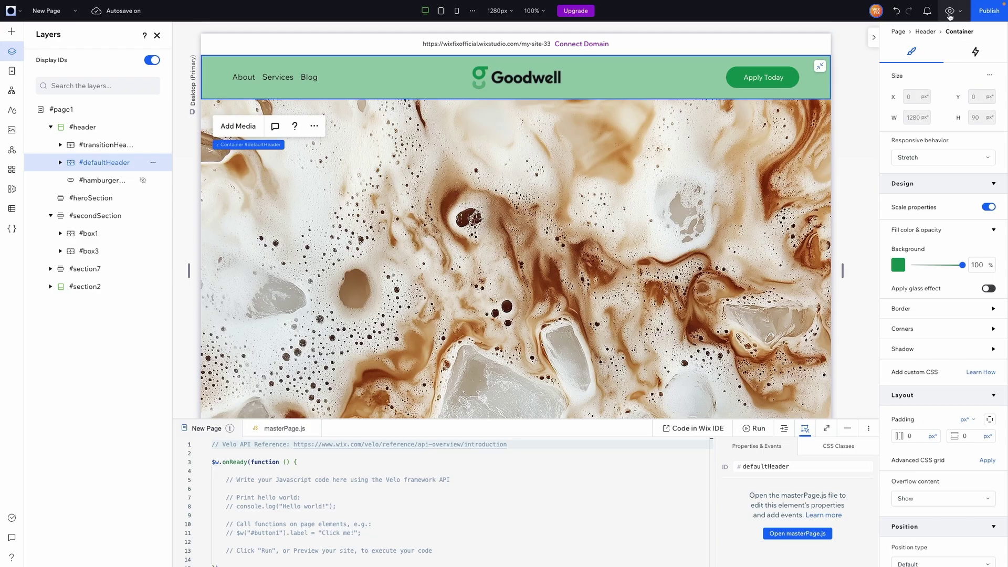
# - Preview with the Developer Console minimized, scrolling down and back up to watch the header
pyautogui.click(949, 11)
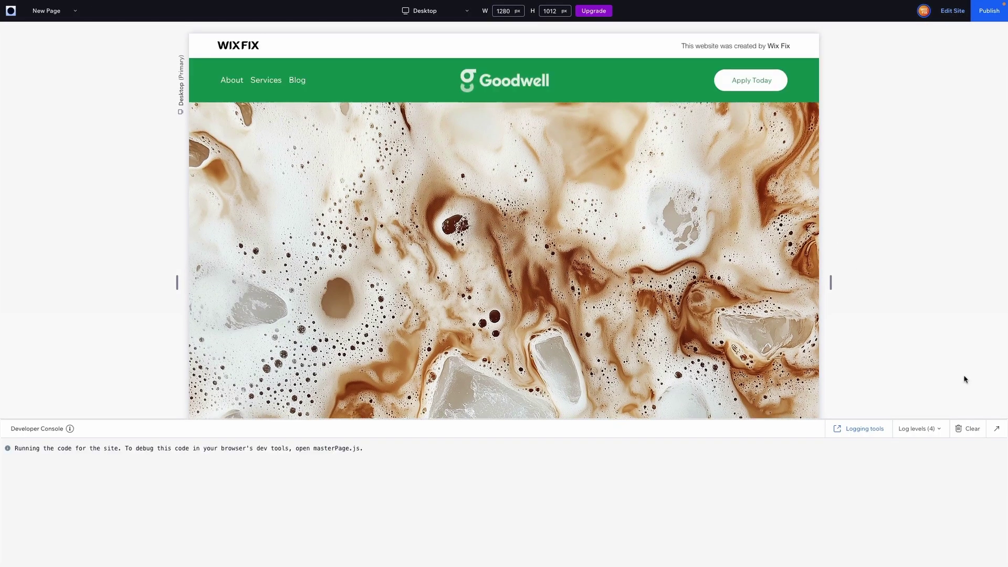
pyautogui.click(995, 428)
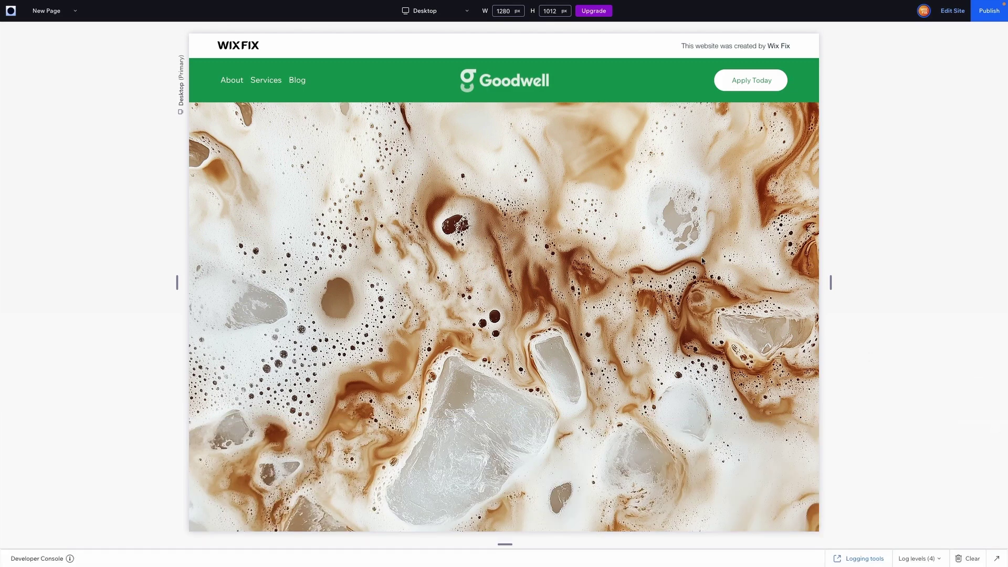
pyautogui.scroll(-3, 702, 260)
pyautogui.scroll(-8, 702, 258)
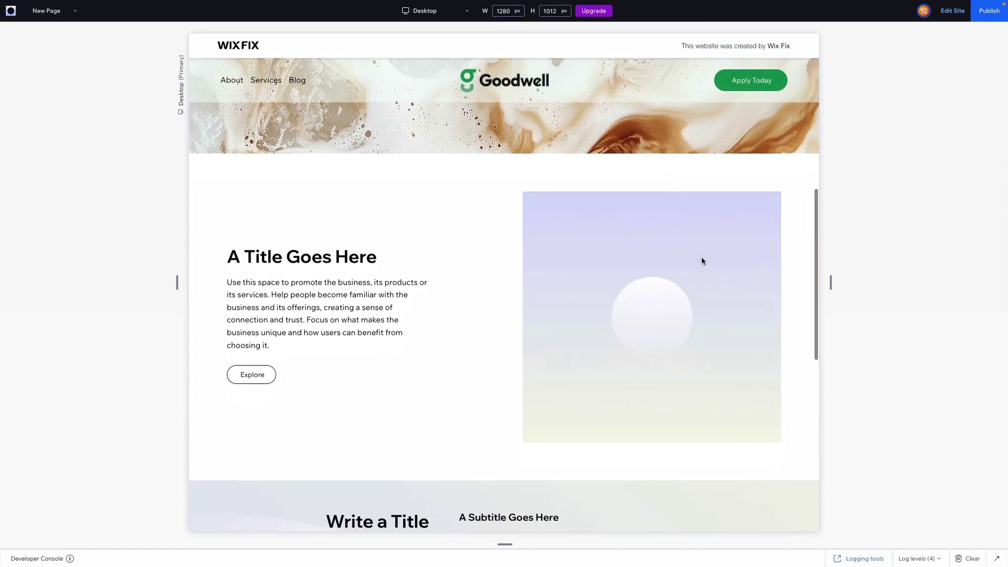
pyautogui.scroll(8, 702, 259)
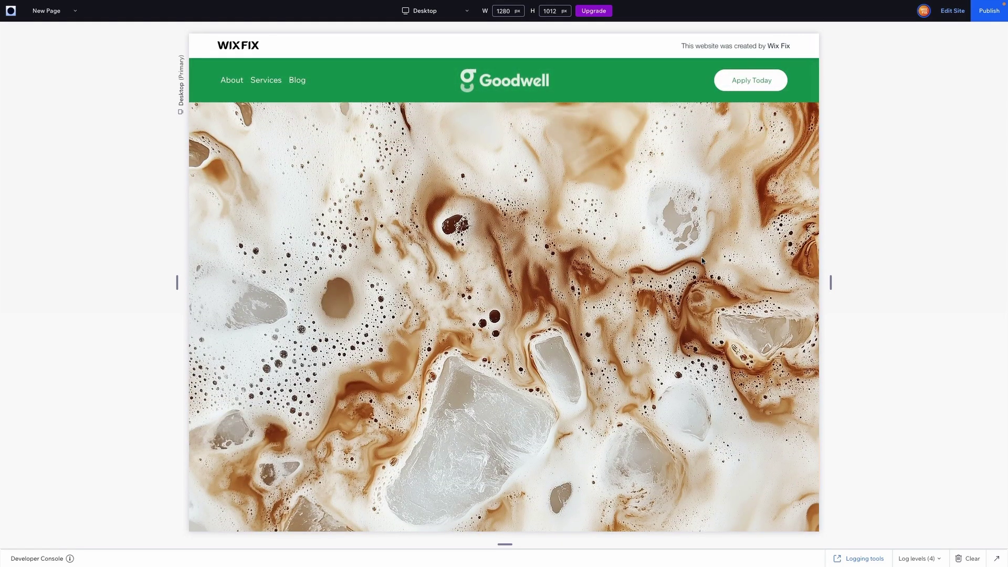
# - Back in the editor, set the hero section height to 400 px and preview it
pyautogui.click(952, 11)
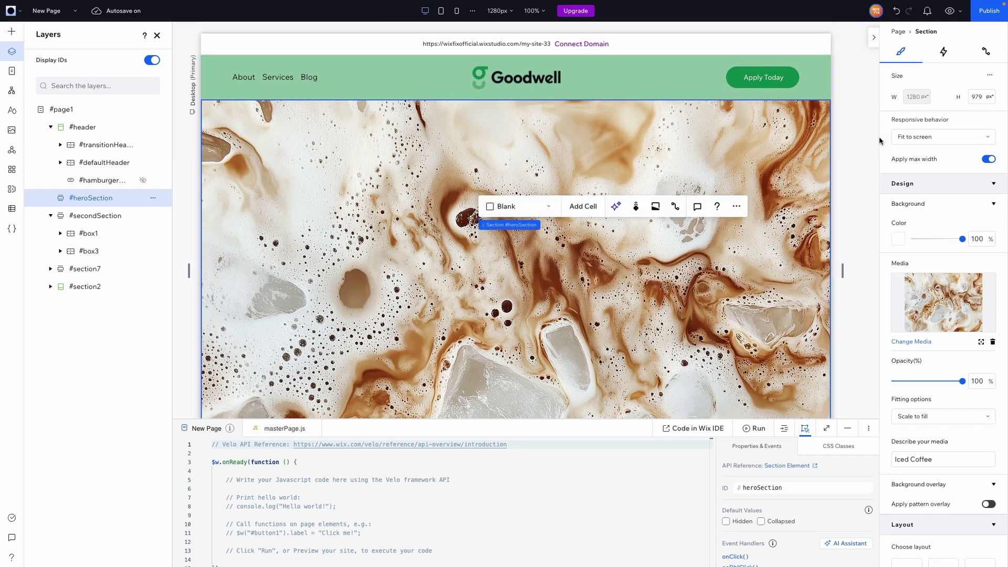
pyautogui.click(981, 98)
pyautogui.press('Return')
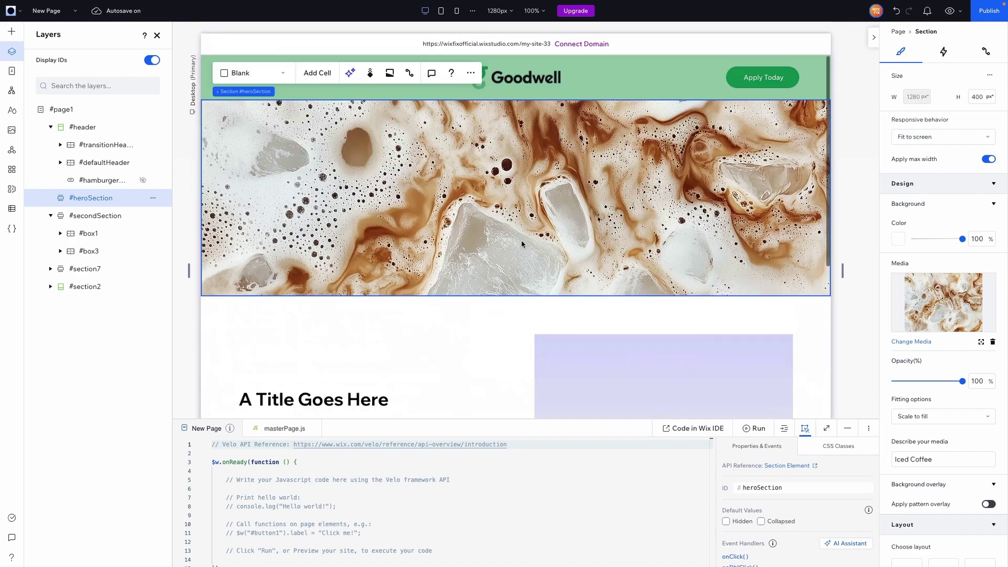
pyautogui.click(951, 11)
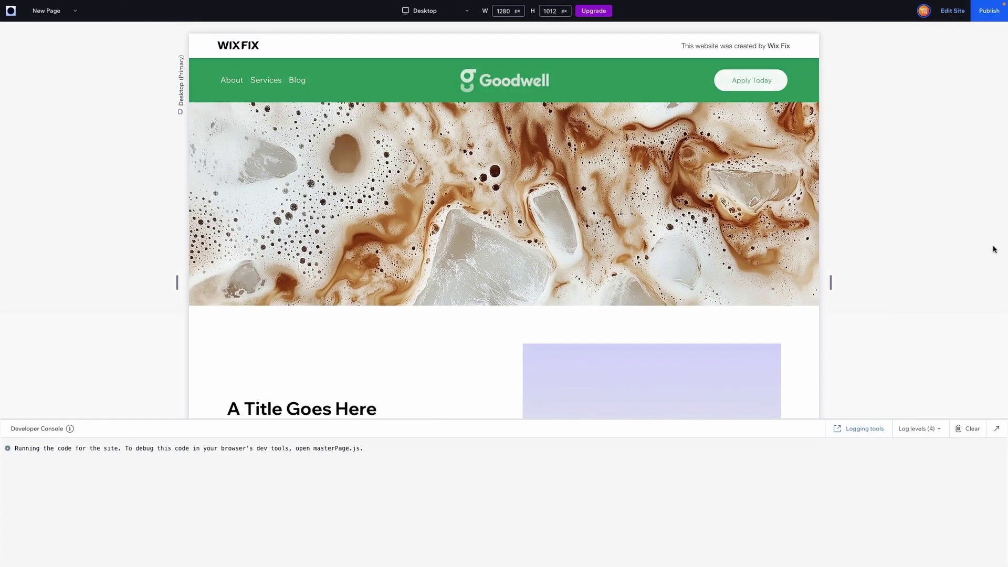
# - Collapse the developer console, scroll the preview to test the header, then resume editing
pyautogui.click(997, 429)
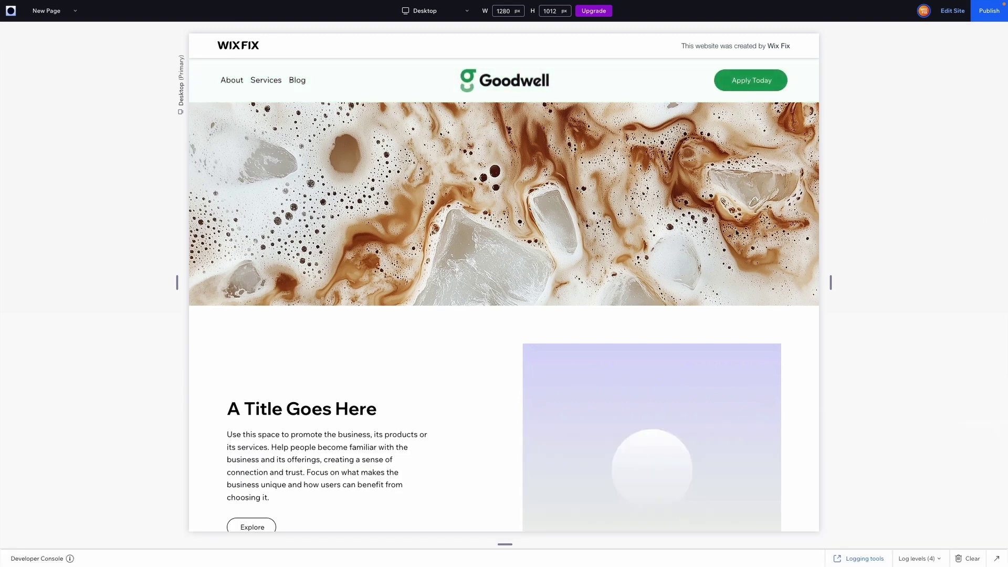
pyautogui.scroll(-9, 735, 231)
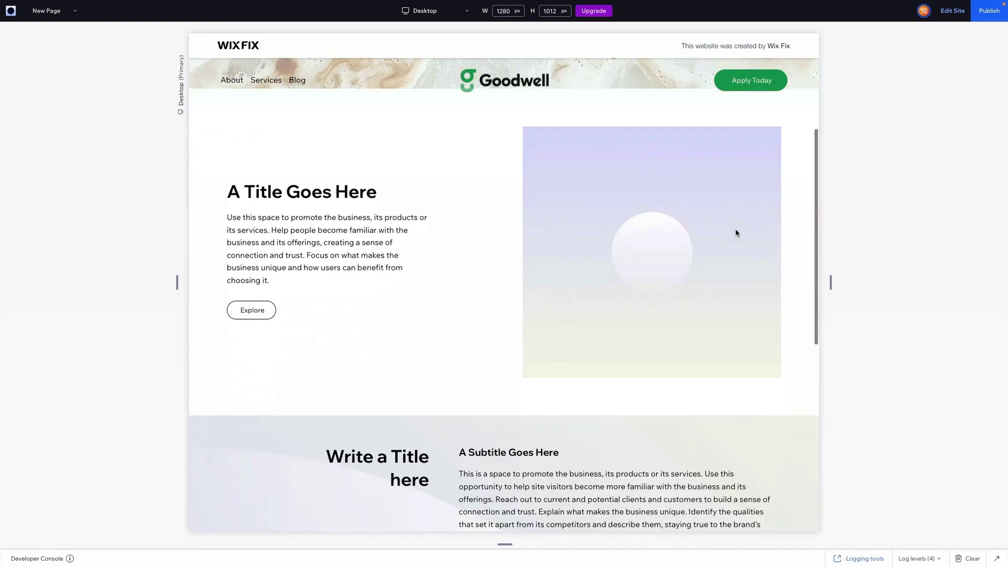
pyautogui.scroll(9, 735, 231)
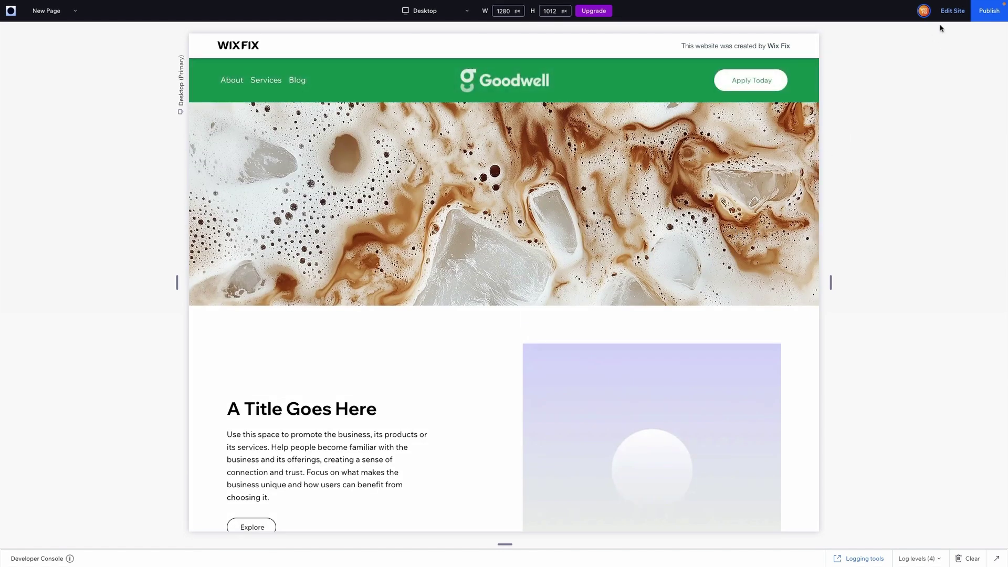
pyautogui.click(952, 10)
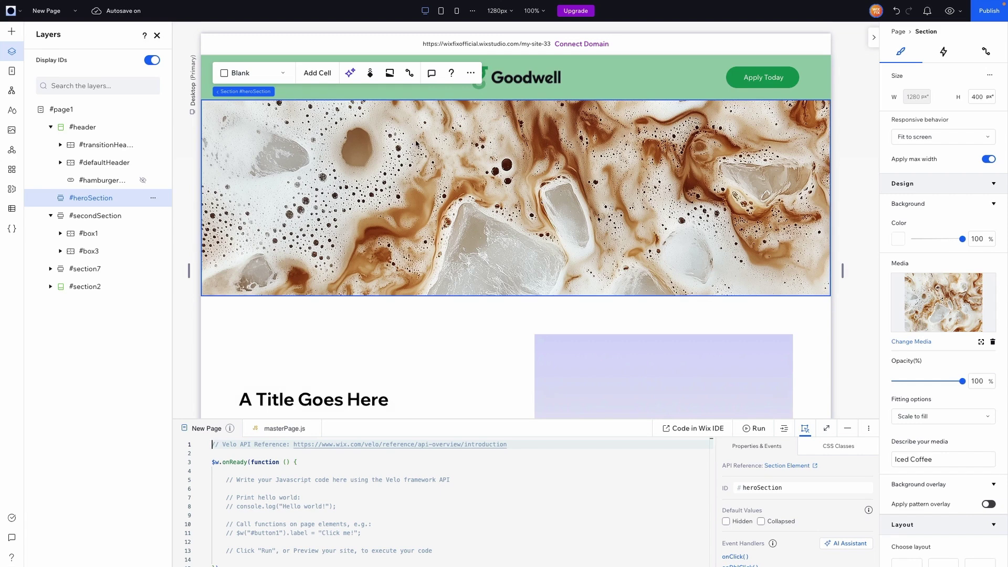
# - Change the ID of the section below the hero from secondSection to section245
pyautogui.scroll(-2, 333, 200)
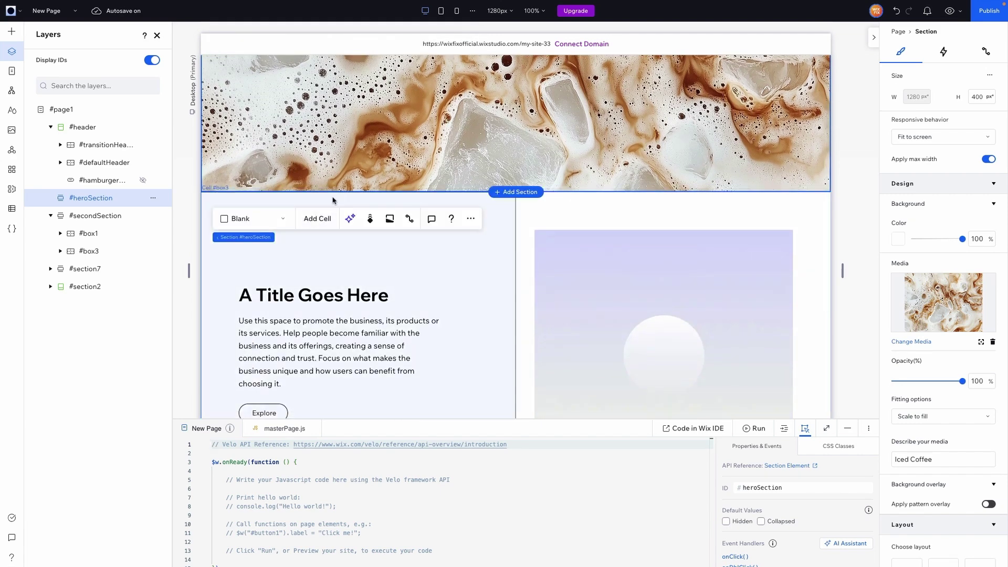
pyautogui.click(333, 200)
pyautogui.click(224, 184)
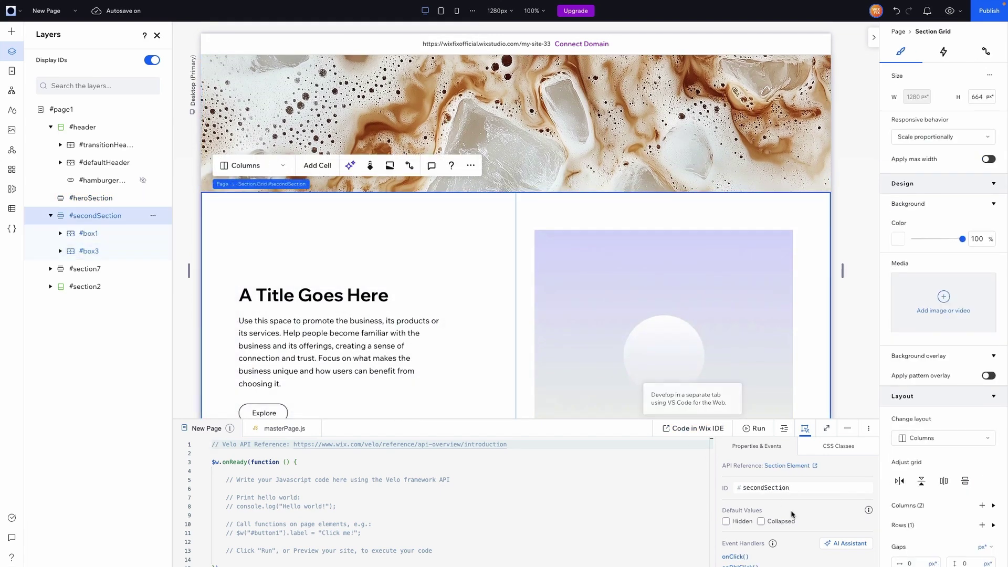
pyautogui.click(796, 488)
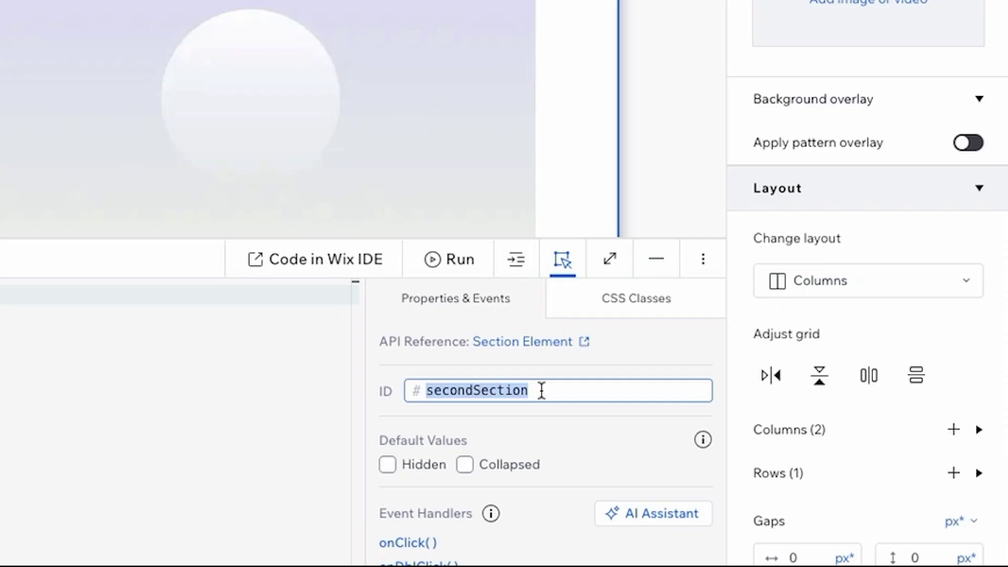
pyautogui.write('sectio')
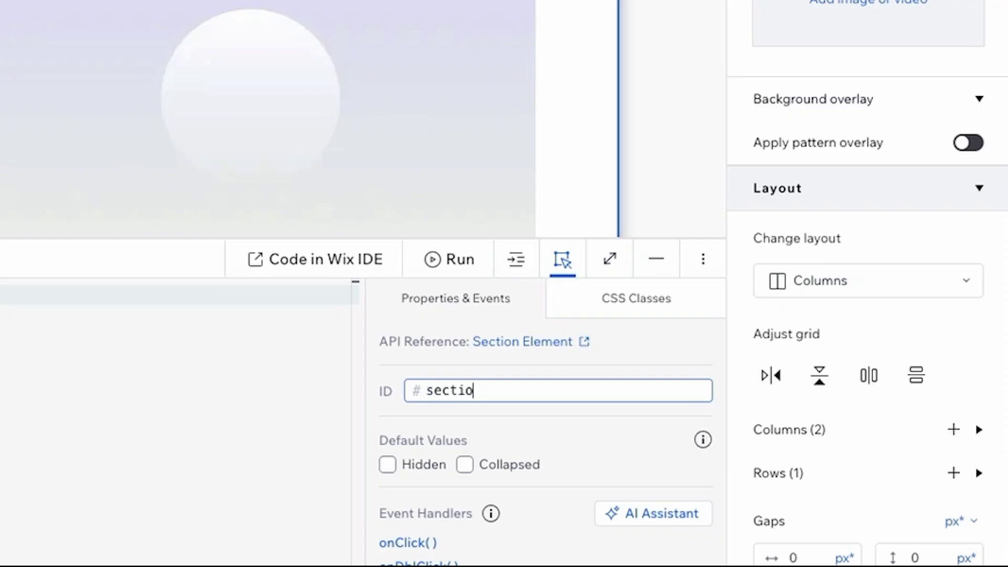
pyautogui.write('n245')
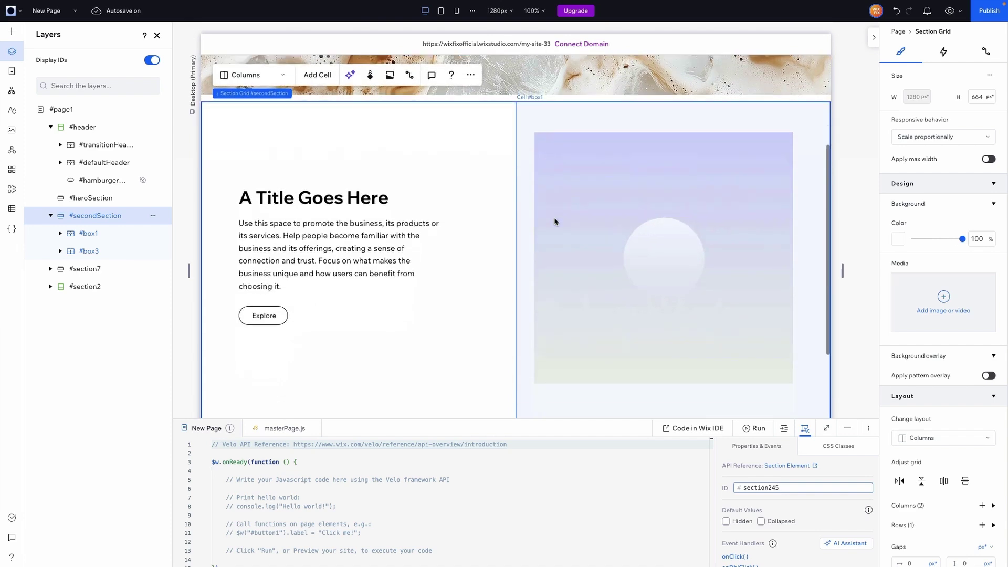
# - Rename the Write a Title here section's ID from section7 to secondSection
pyautogui.scroll(-5, 555, 222)
pyautogui.click(392, 260)
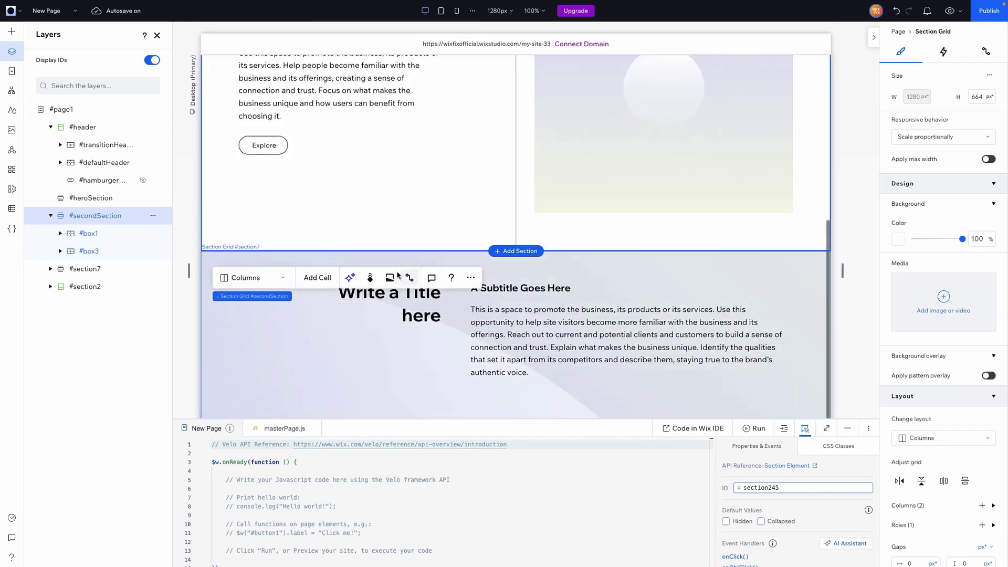
pyautogui.click(254, 263)
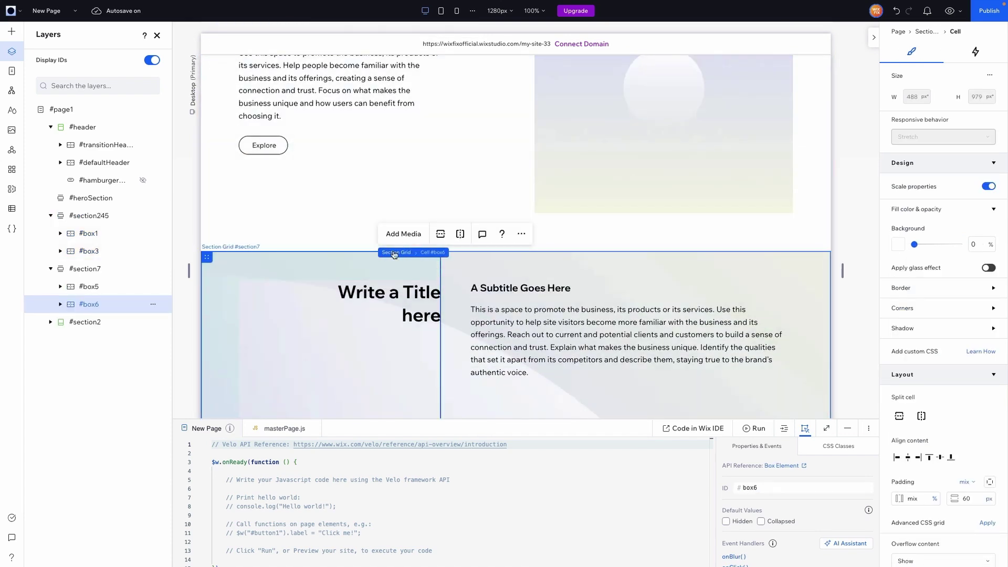
pyautogui.click(383, 252)
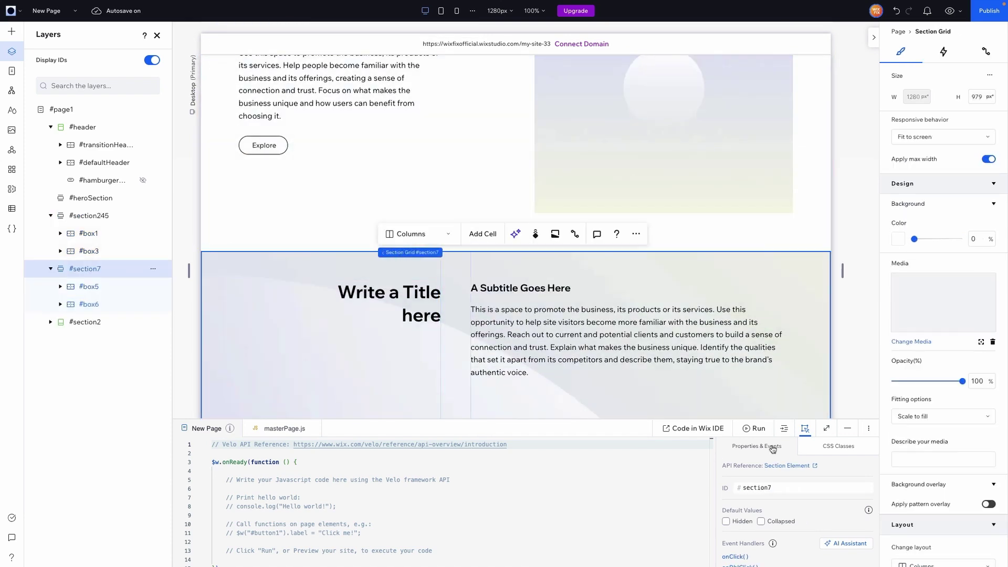
pyautogui.click(781, 491)
pyautogui.write('secondS')
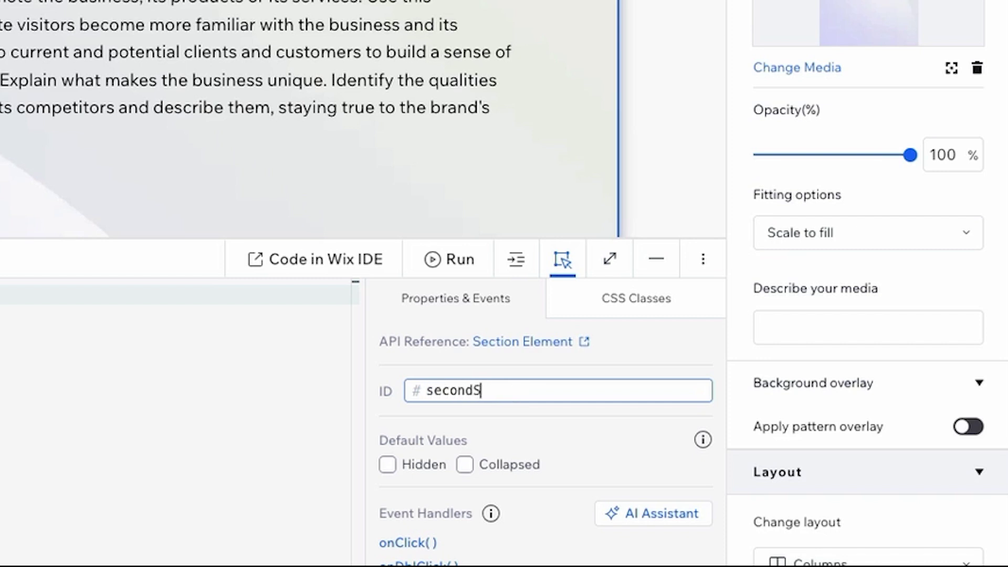
pyautogui.write('ection')
pyautogui.press('Return')
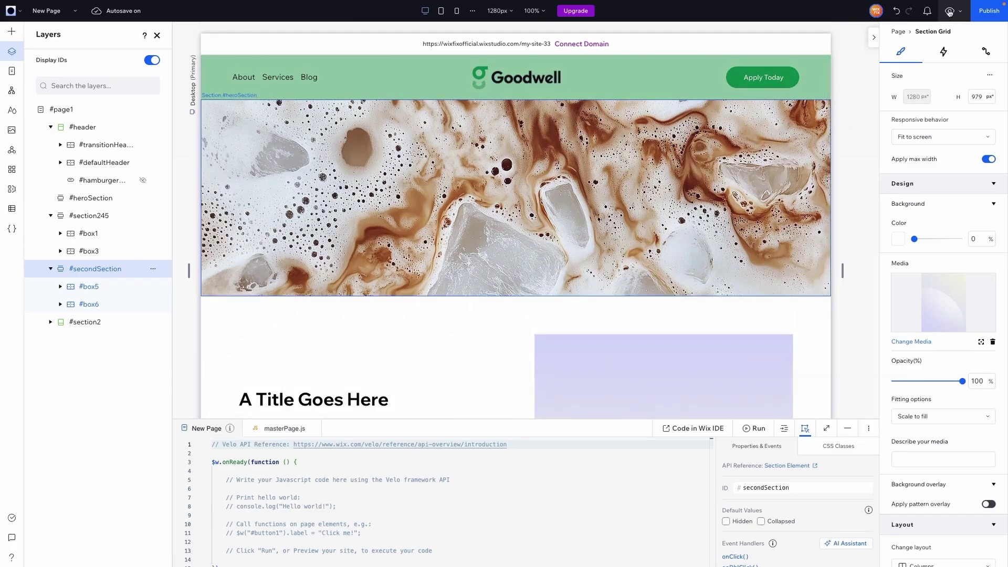
# - Preview the page and scroll to test the header over the Write a Title here section
pyautogui.click(949, 12)
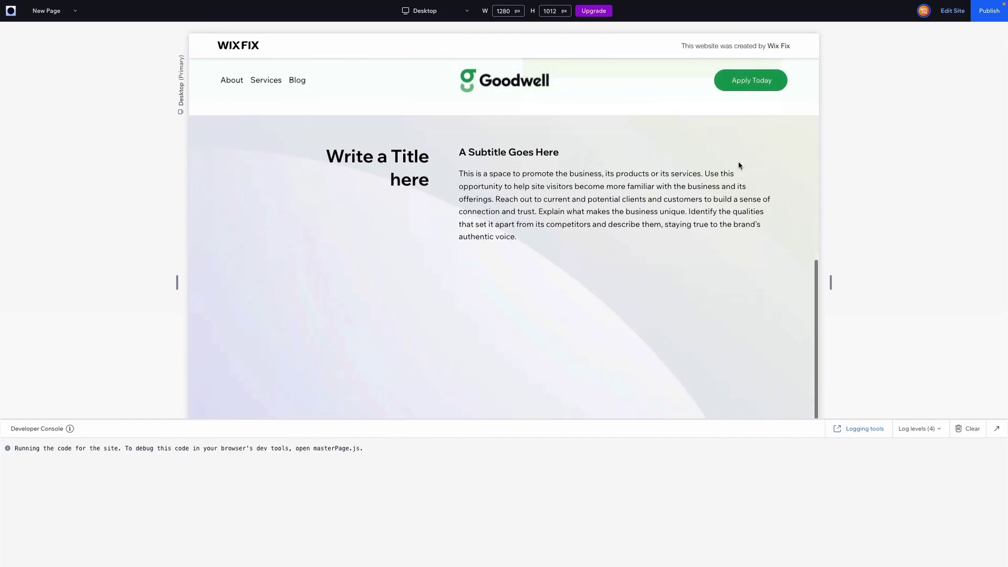
pyautogui.scroll(15, 738, 165)
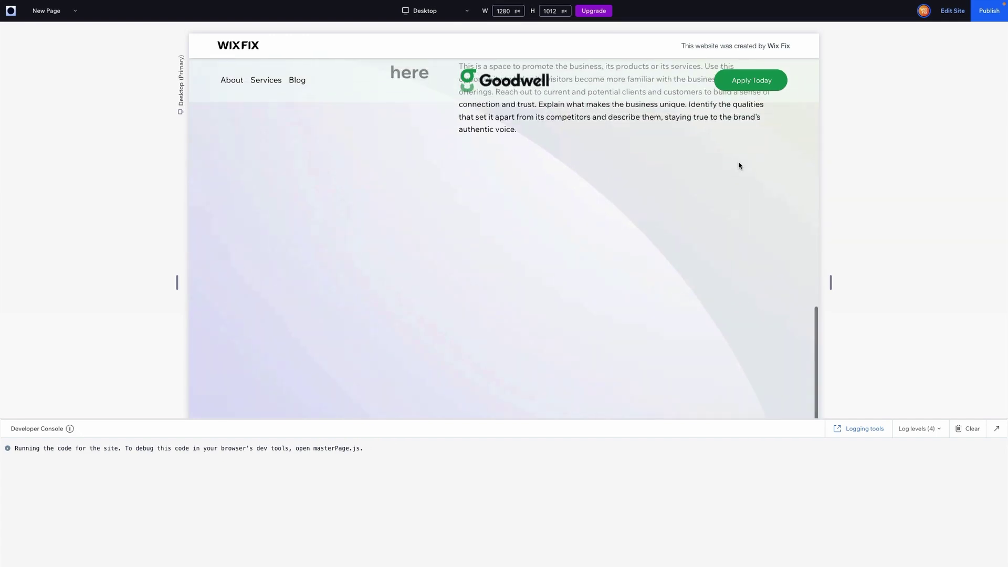